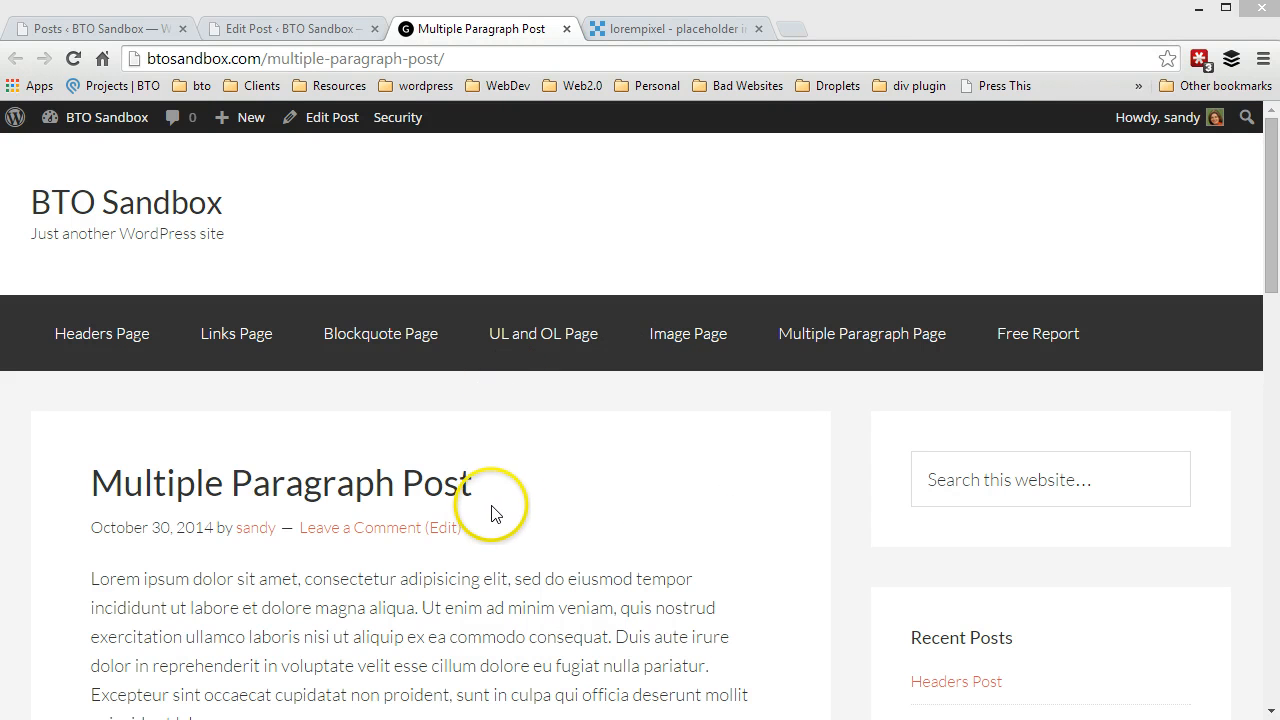
Switch to editing the Multiple Paragraph Post, place the cursor before its first paragraph and start adding media
scroll(494, 513, down, 5)
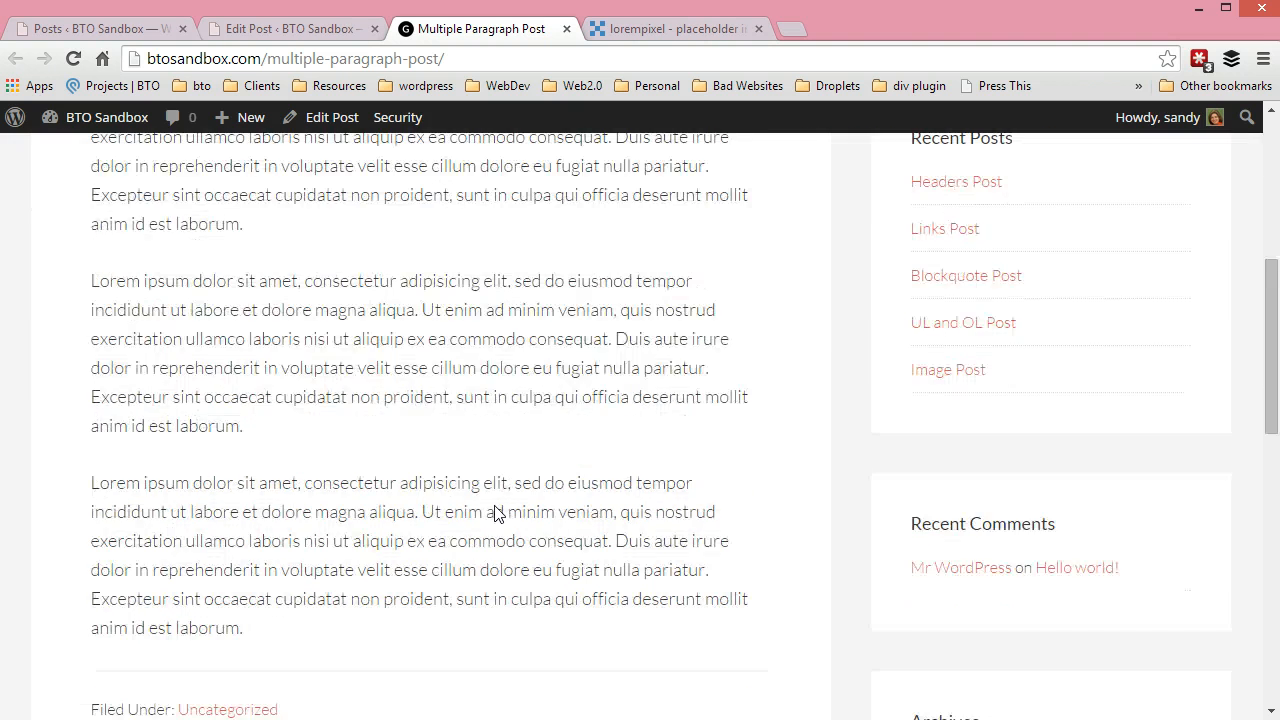
scroll(496, 513, up, 3)
scroll(494, 513, up, 3)
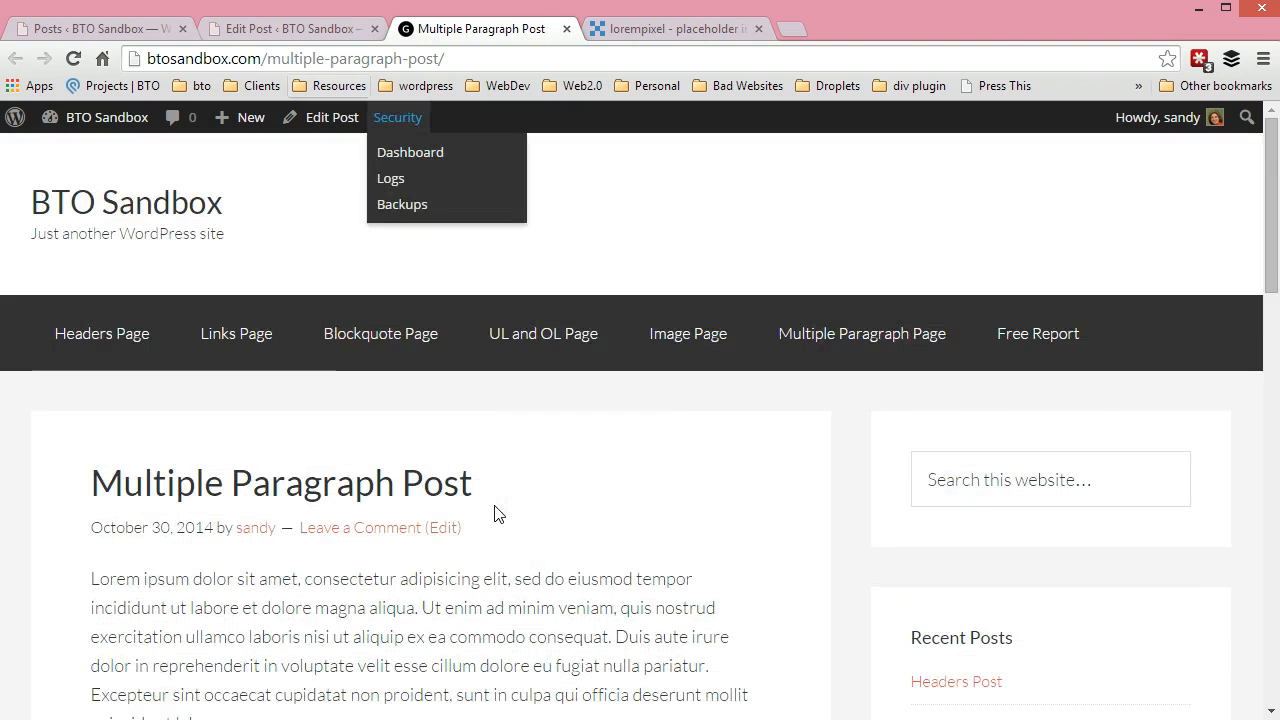
key(ctrl+shift+Tab)
click(194, 484)
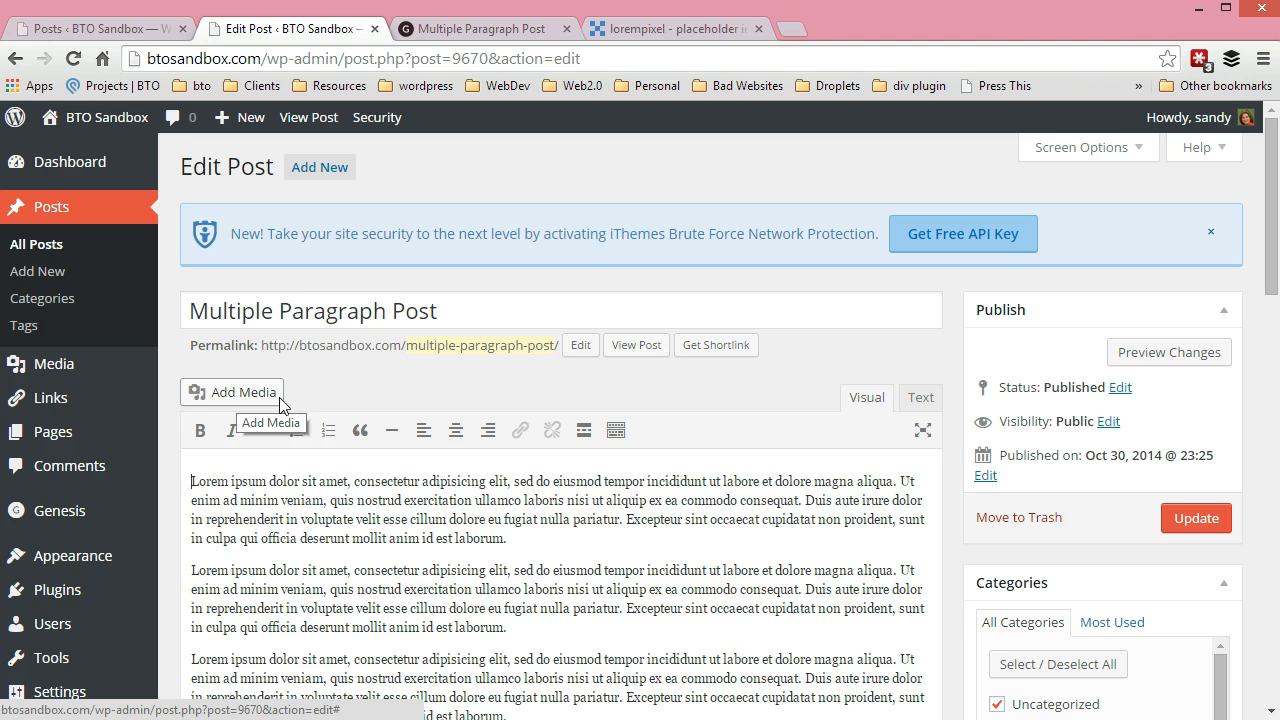
click(228, 398)
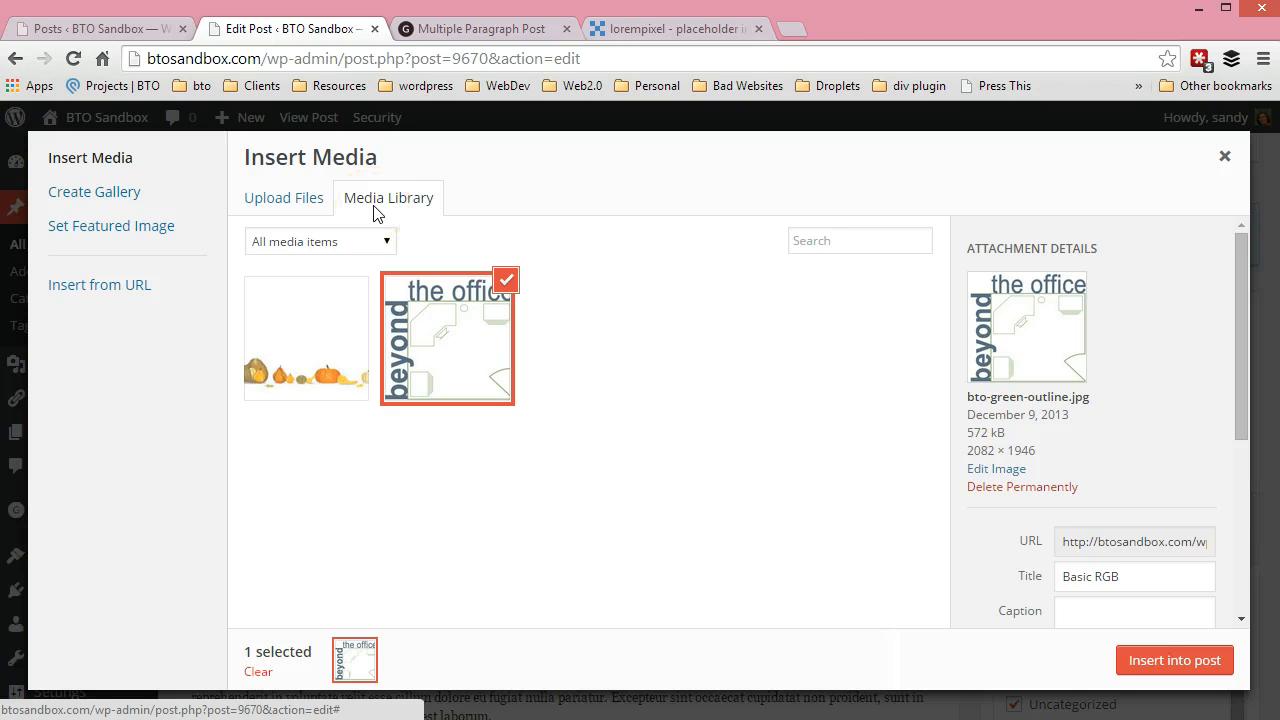
Examine the images already available in the media library
click(438, 328)
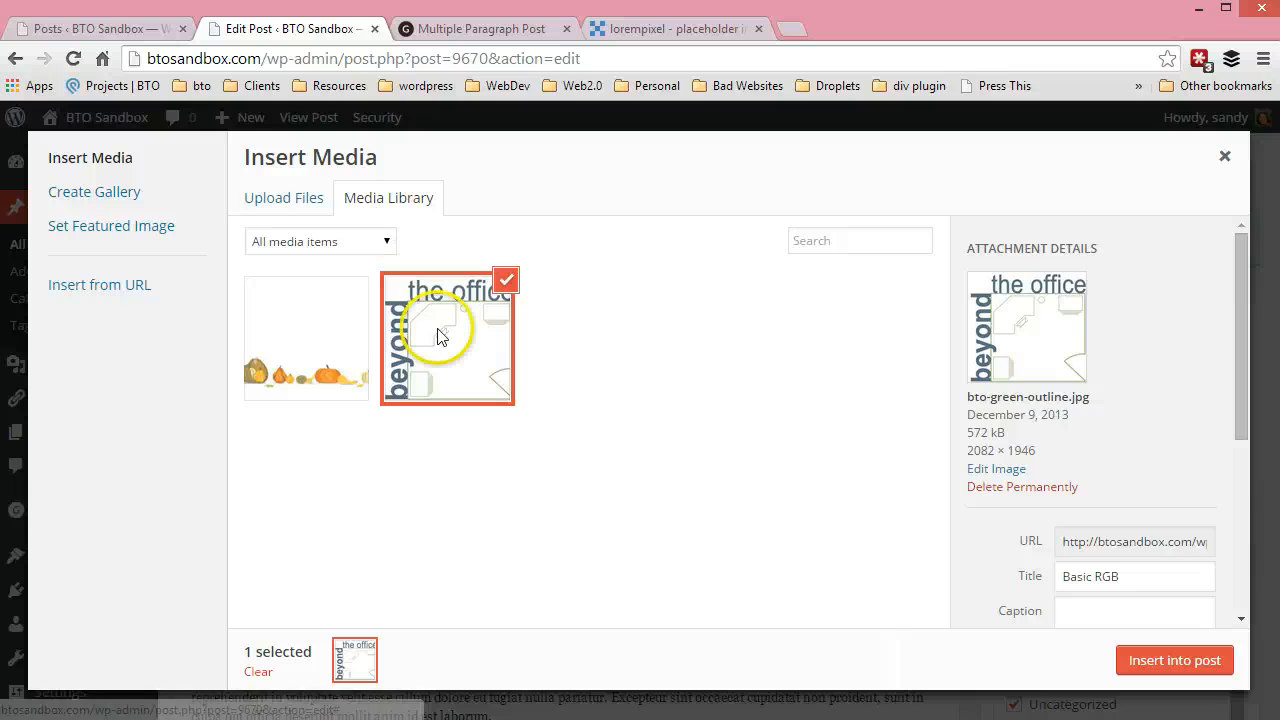
click(556, 342)
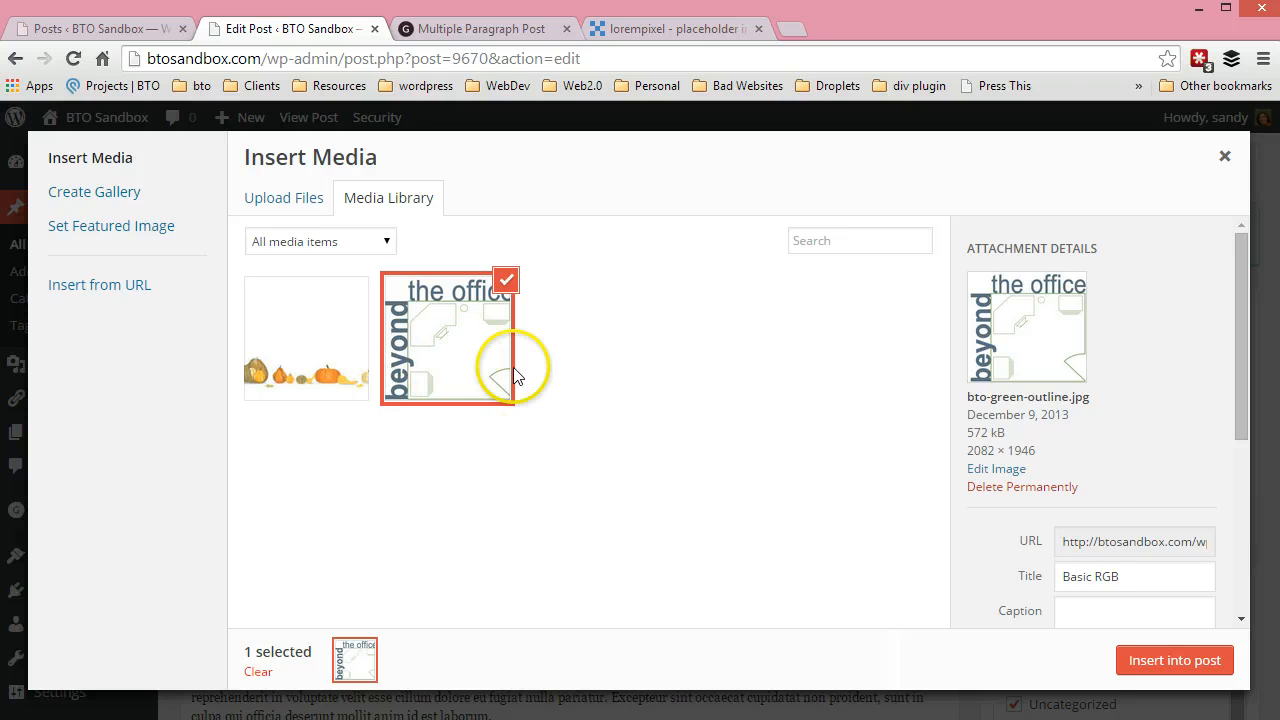
click(375, 200)
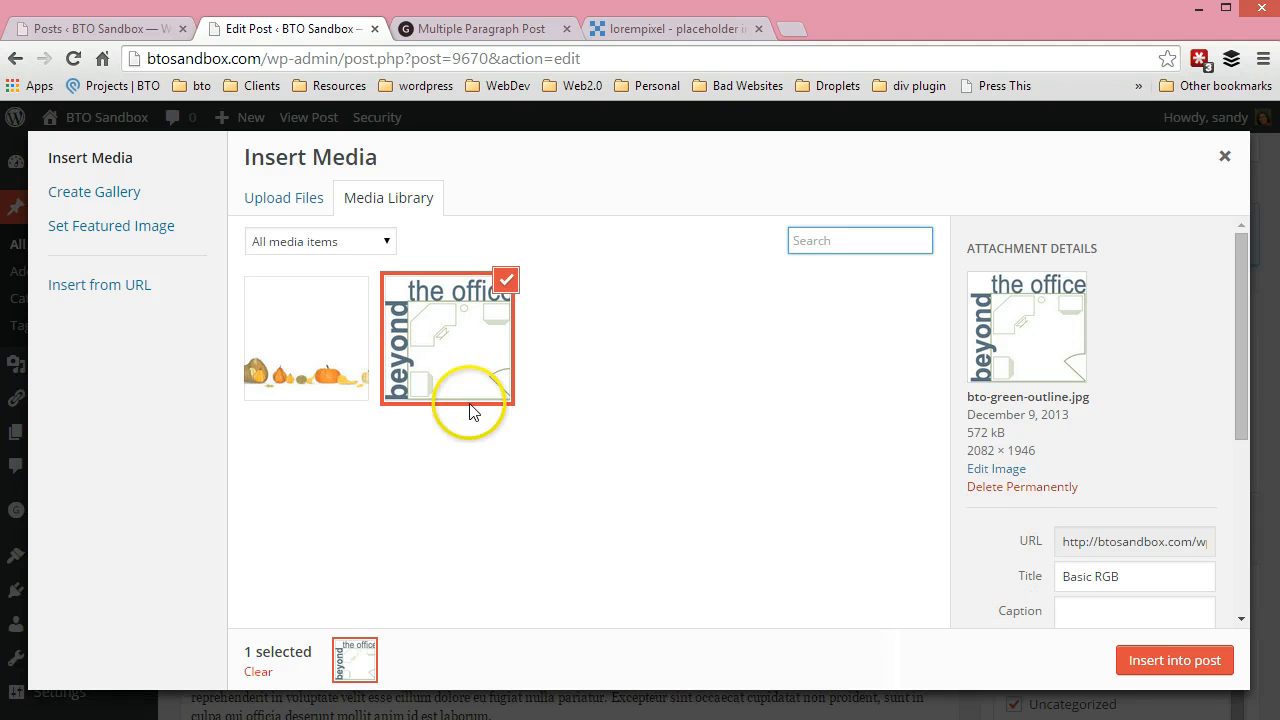
Start a file upload and browse to the GraphicStock folder under Dropbox, !-Advertising & Marketing, images
click(303, 199)
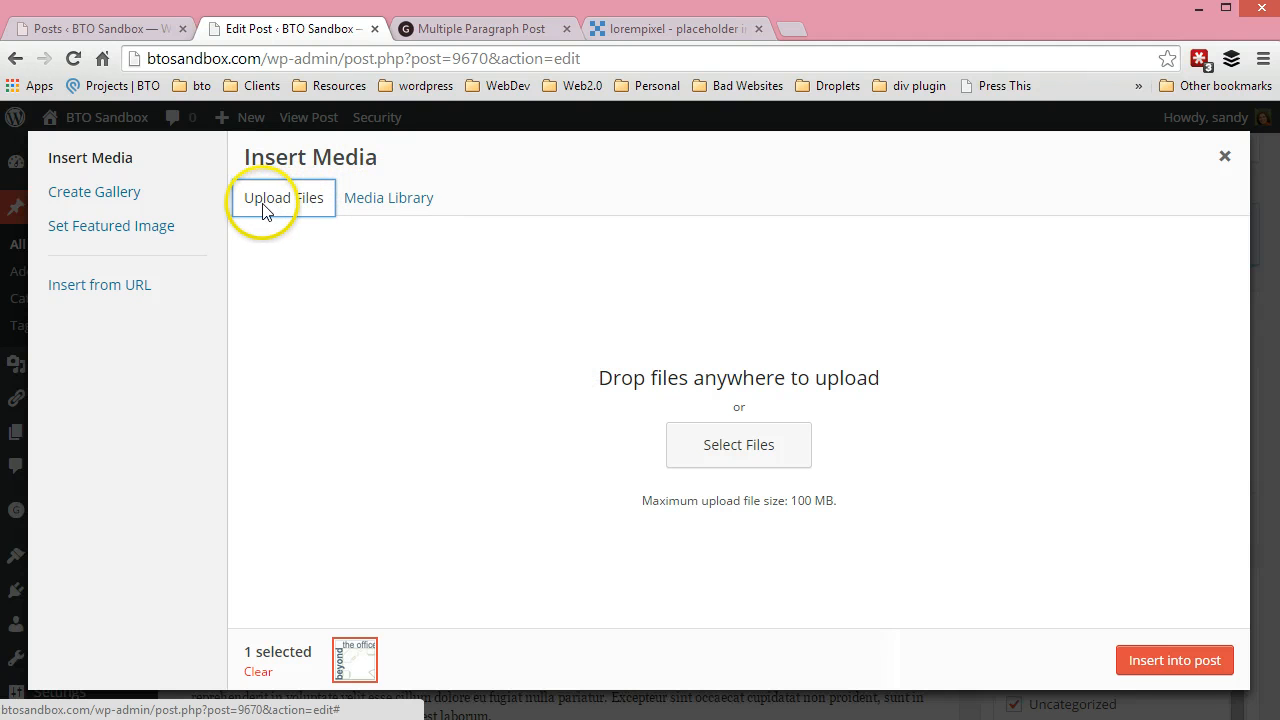
click(718, 445)
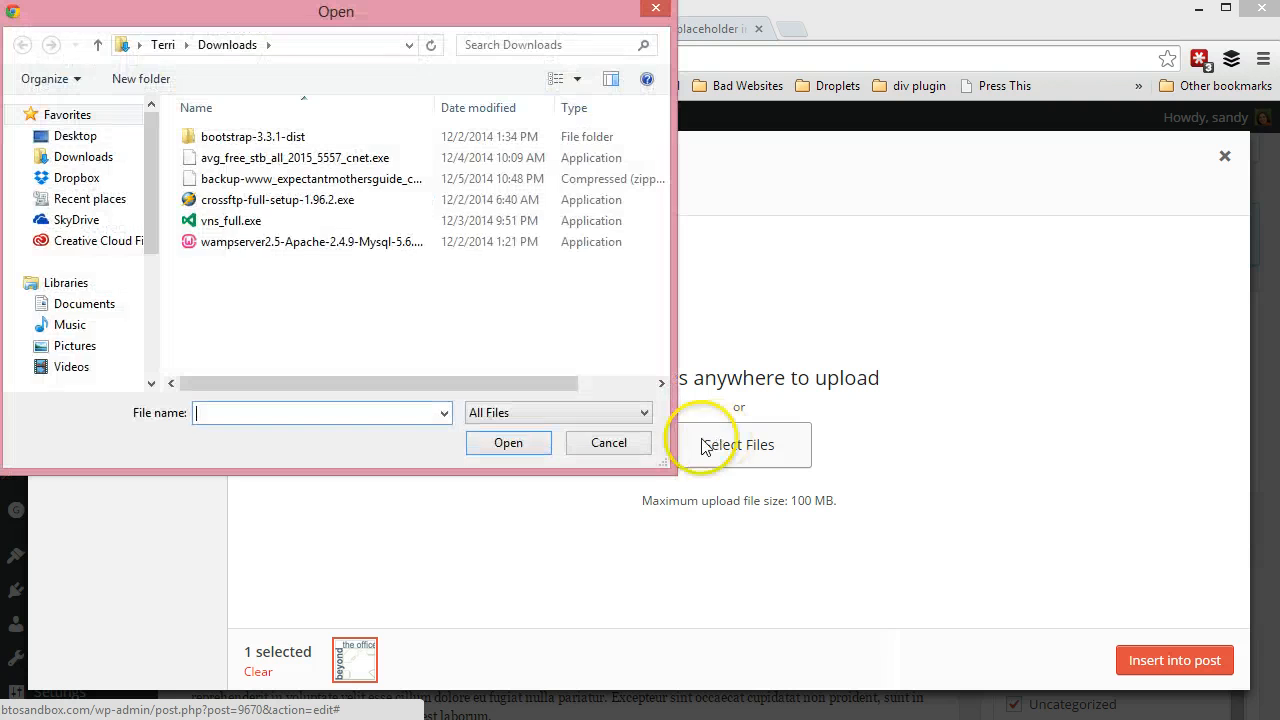
click(76, 180)
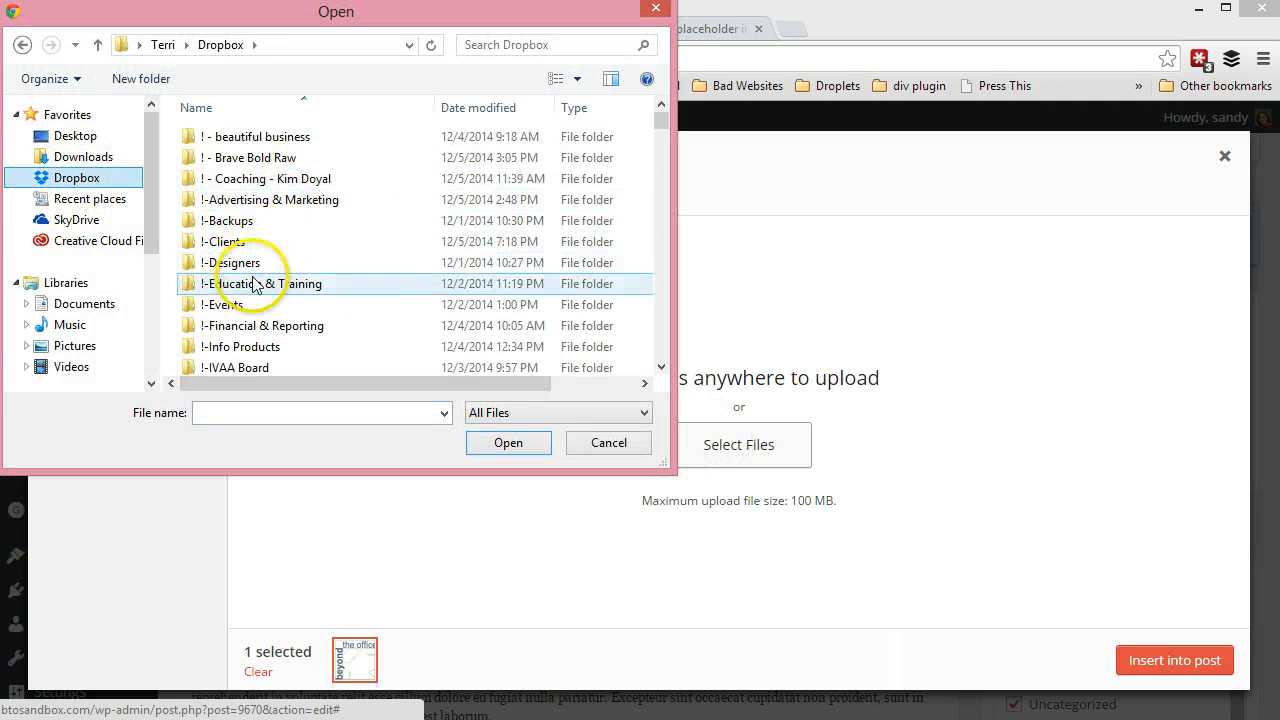
double_click(258, 200)
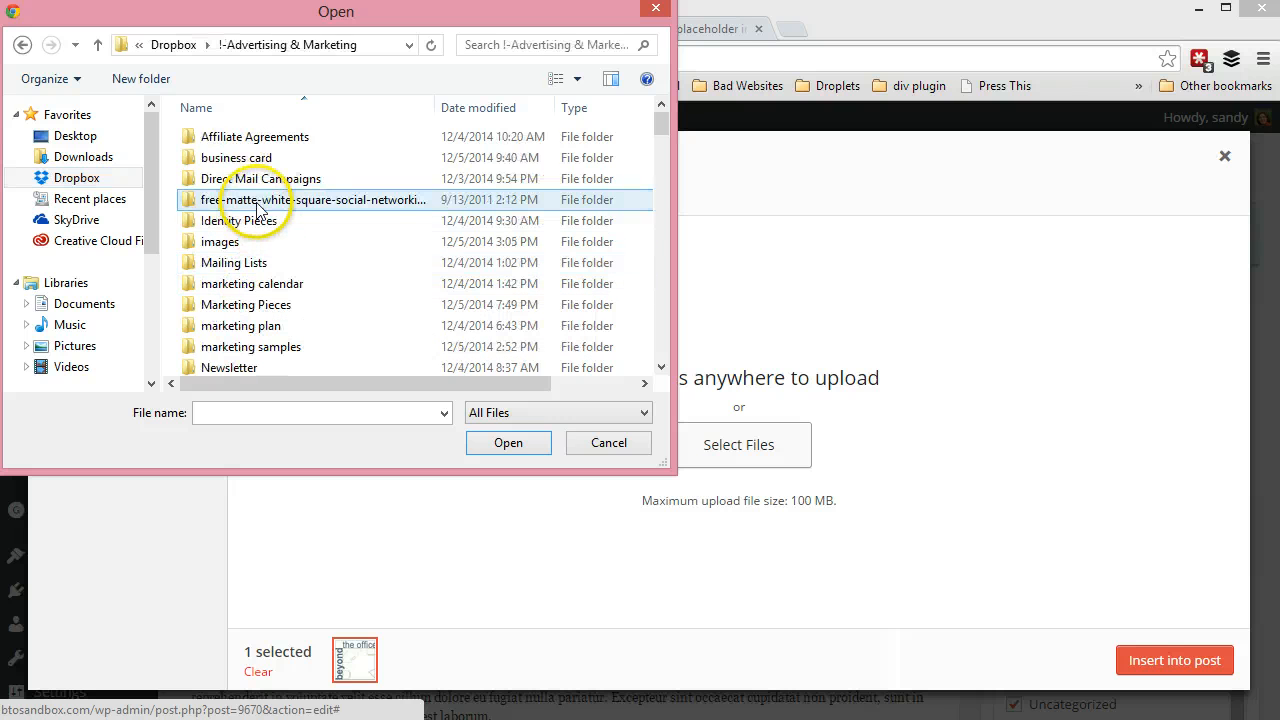
double_click(244, 243)
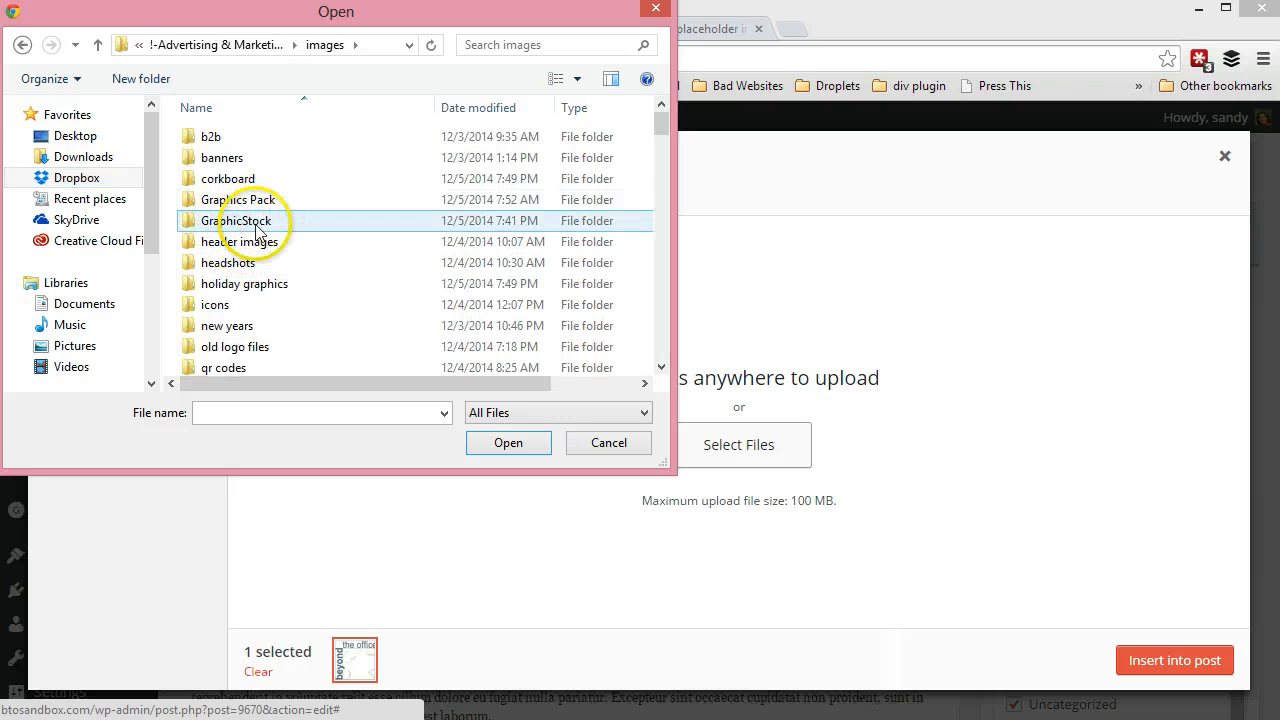
double_click(258, 222)
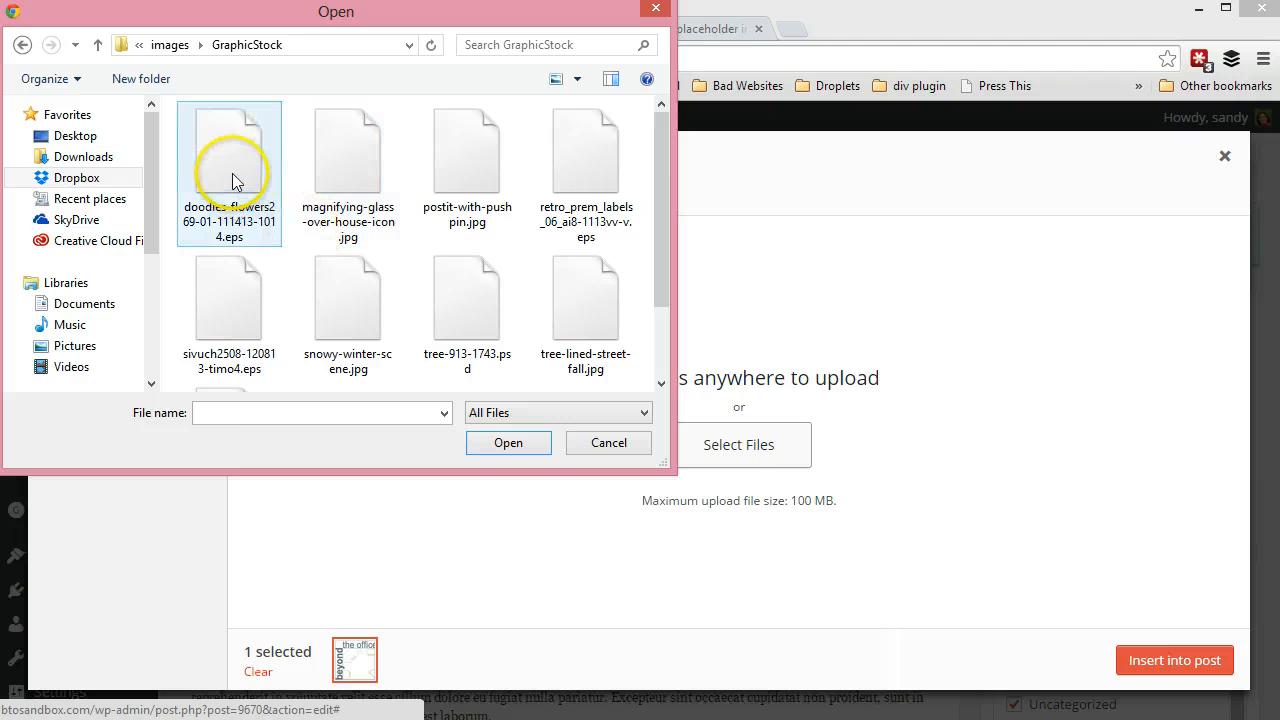
Upload tree-lined-street-fall.jpg and deselect the "beyond the office" logo so only the new photo is selected
click(232, 180)
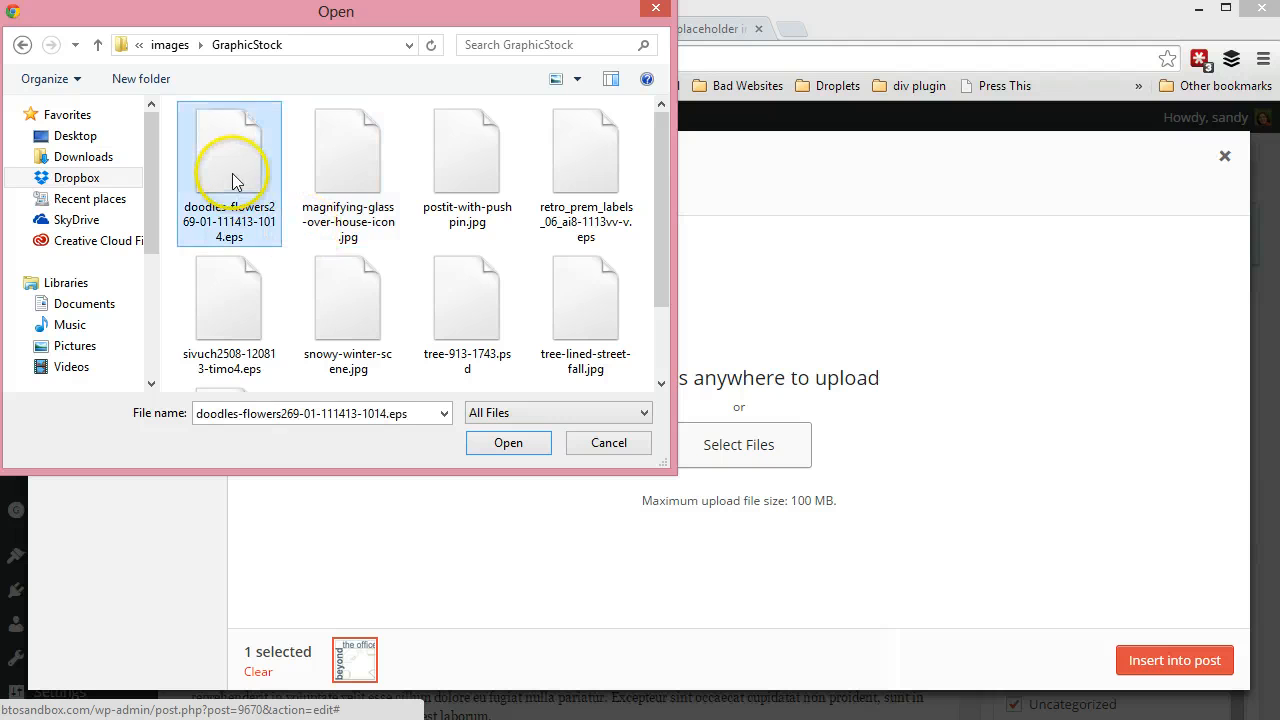
click(343, 180)
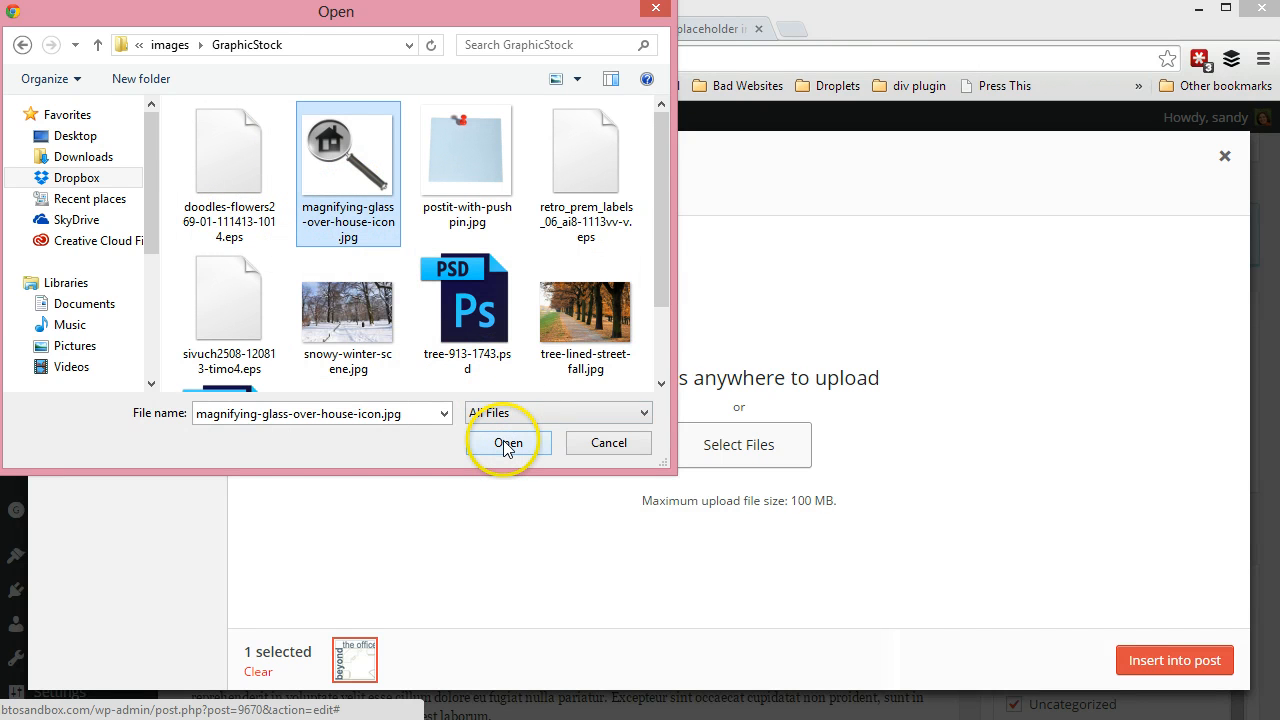
click(575, 320)
click(514, 450)
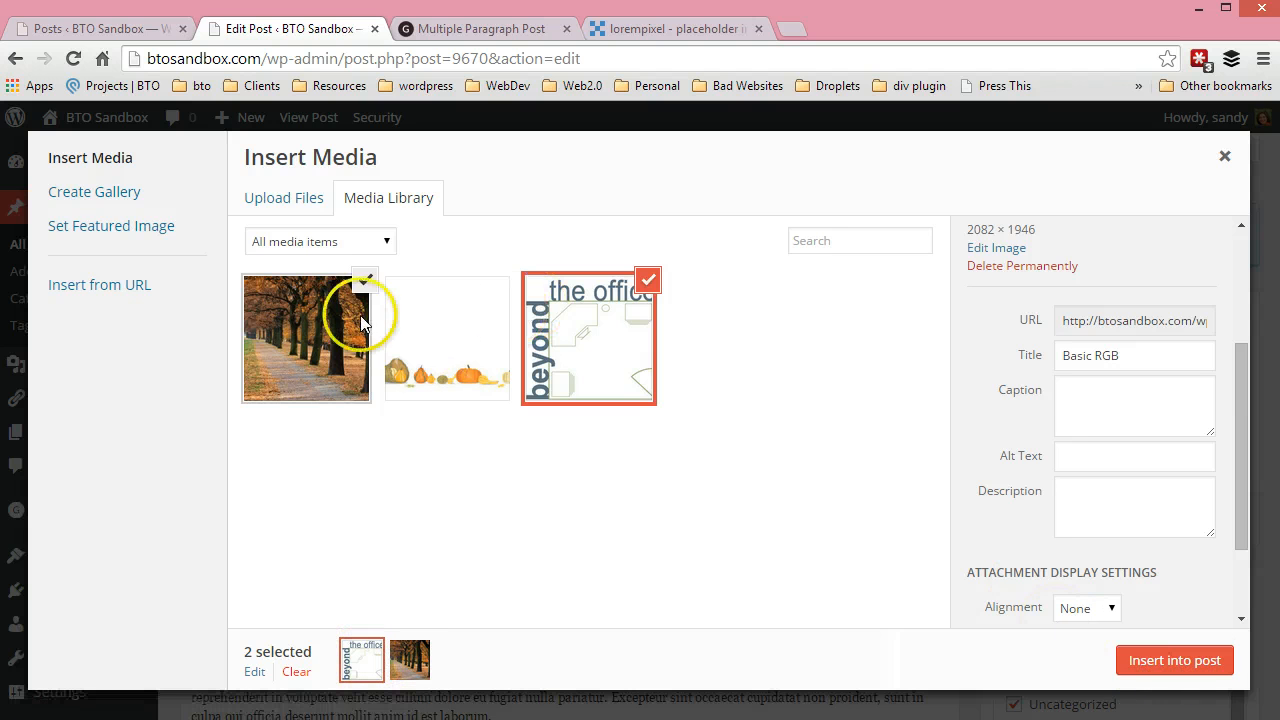
click(591, 344)
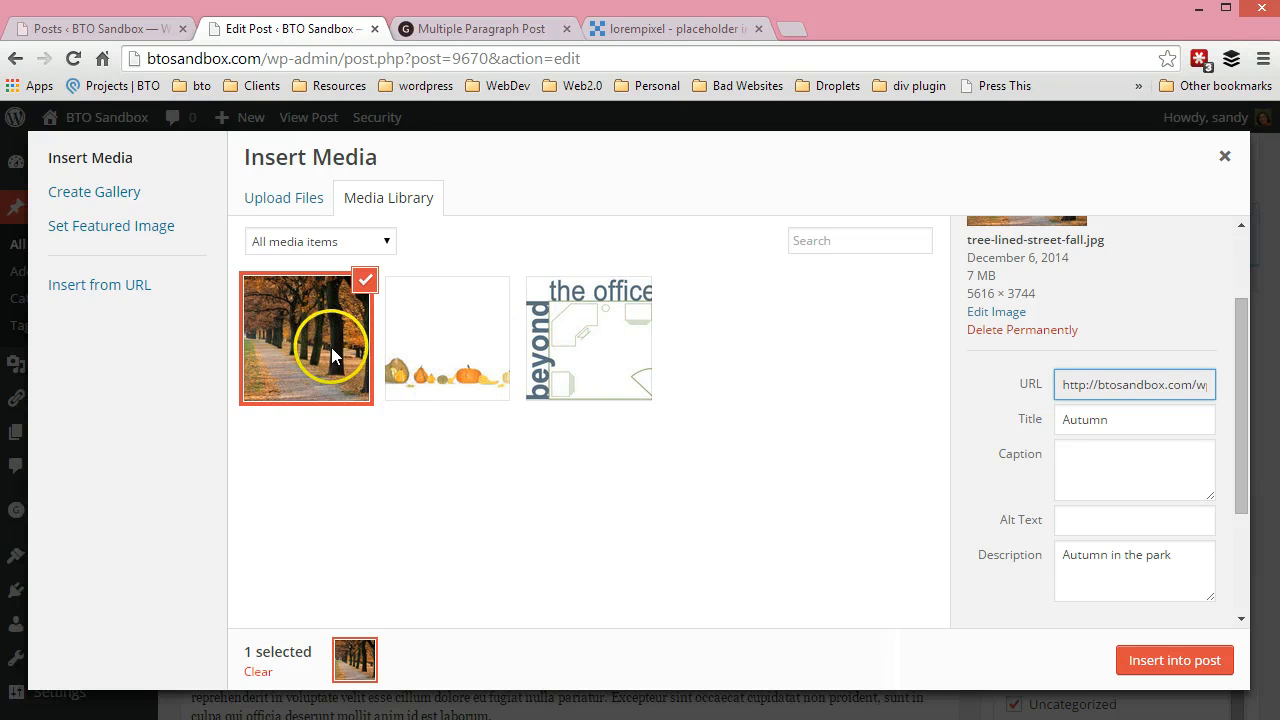
Examine the autumn photo's attachment details, including its file information, URL, title and caption
click(985, 473)
scroll(985, 473, up, 1)
click(985, 473)
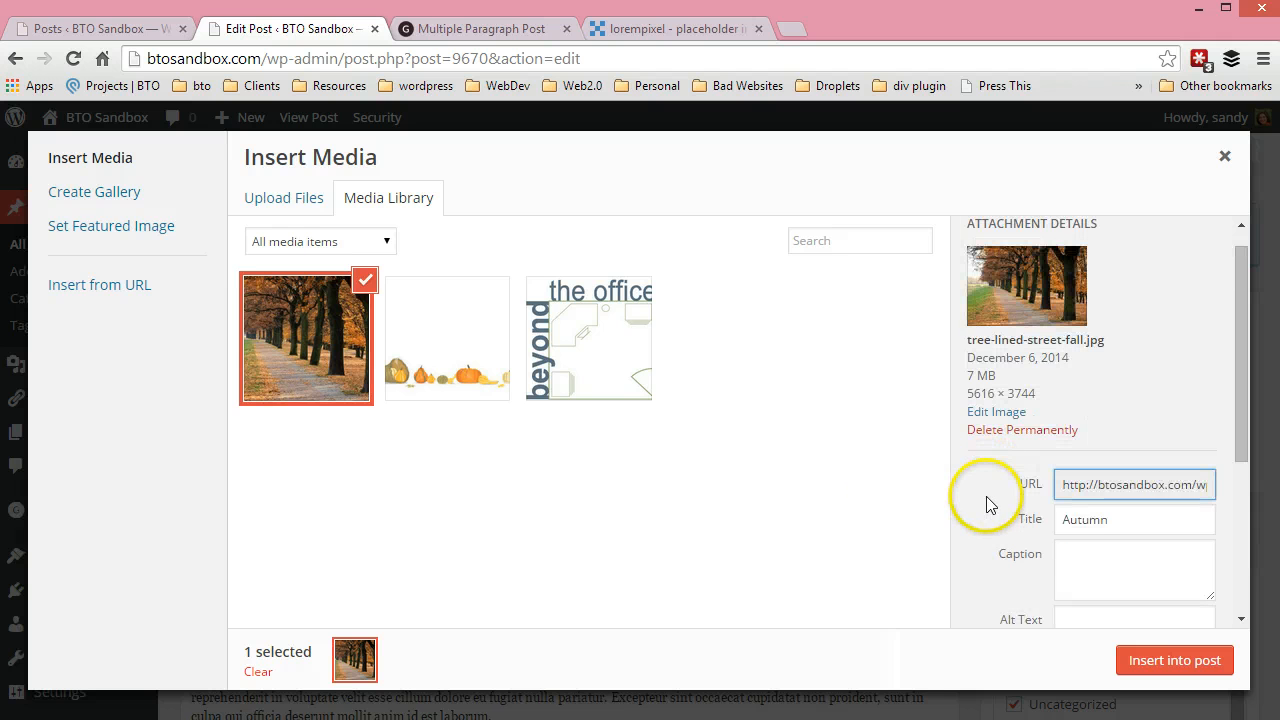
scroll(987, 496, up, 1)
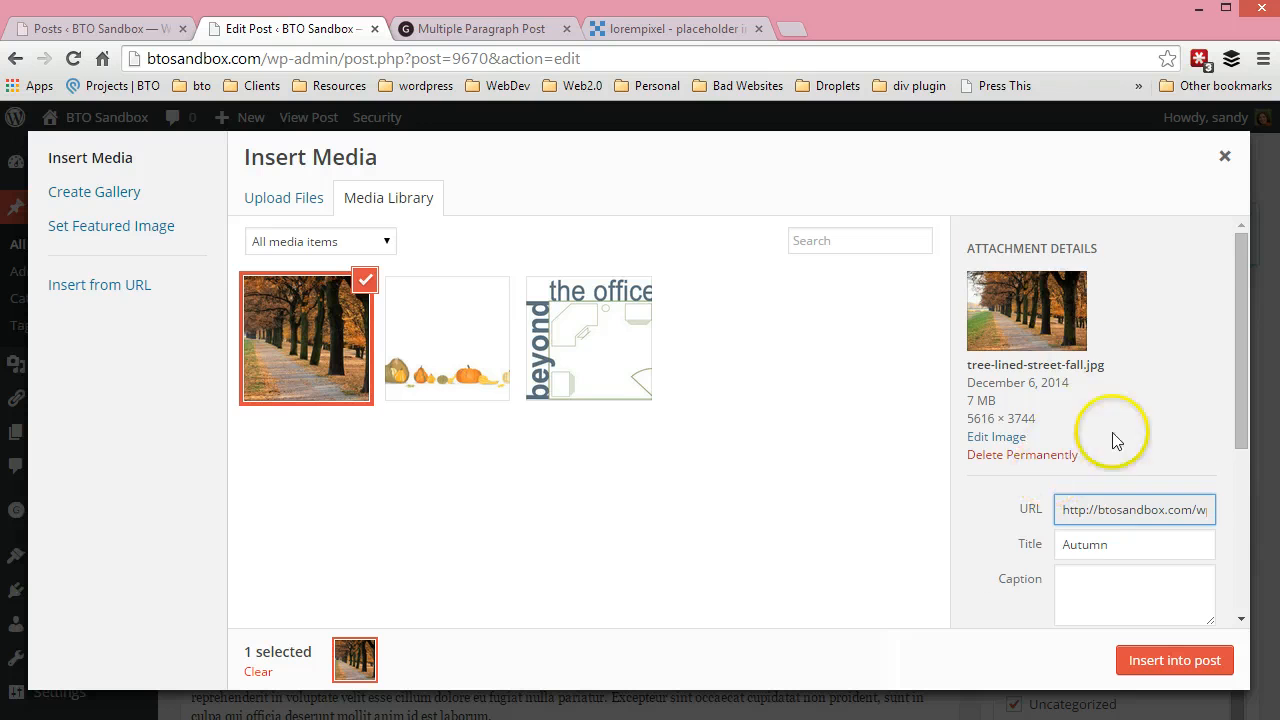
scroll(1109, 434, down, 3)
scroll(1034, 491, up, 1)
scroll(1023, 500, up, 2)
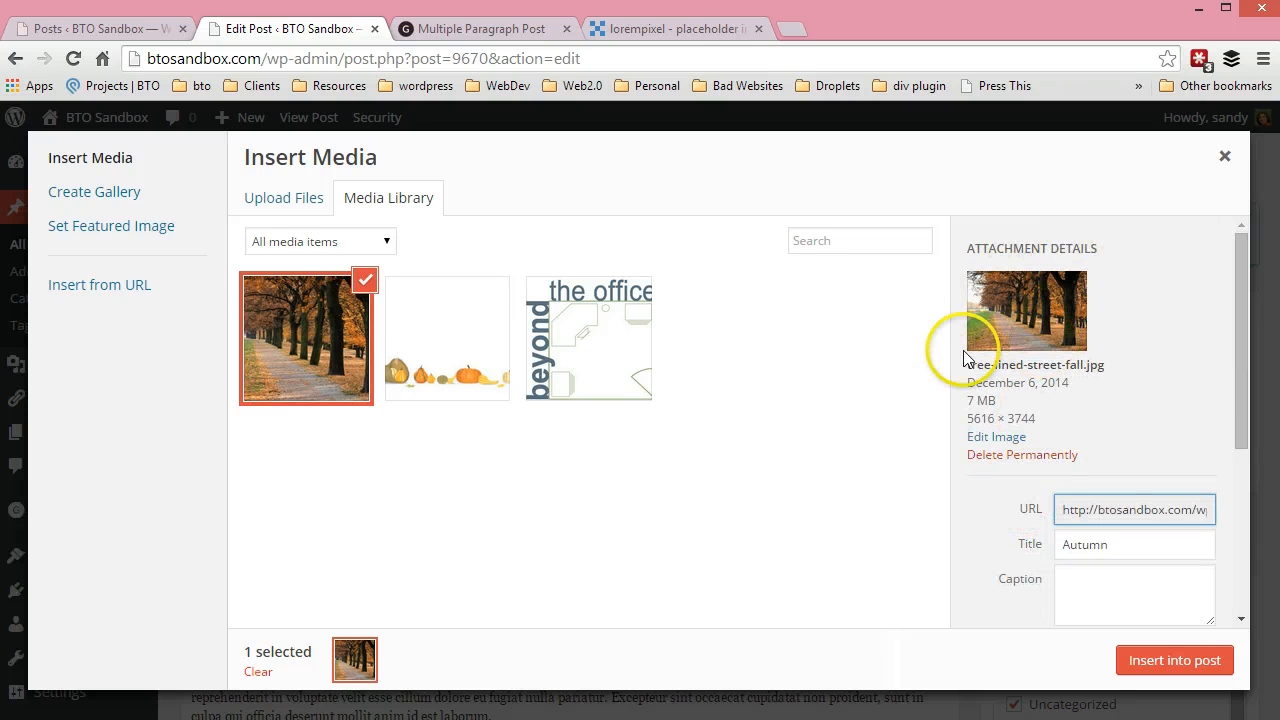
scroll(1035, 425, down, 1)
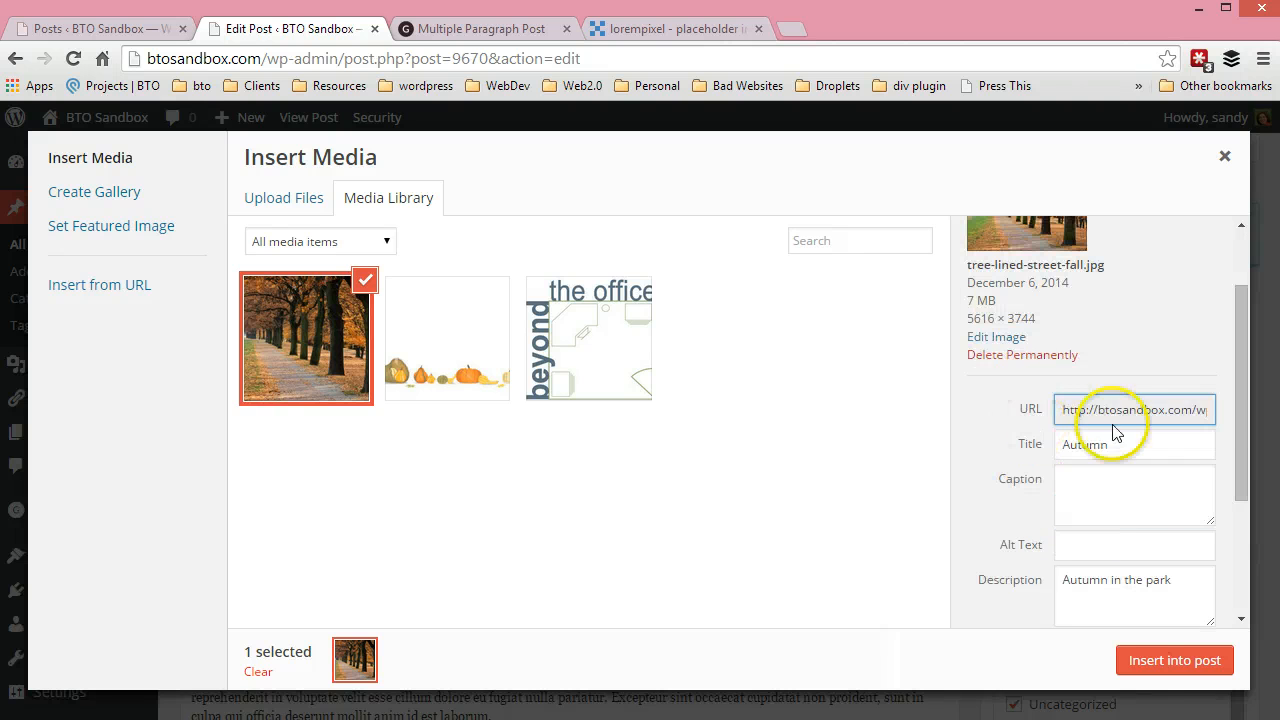
drag(1062, 412, 1257, 394)
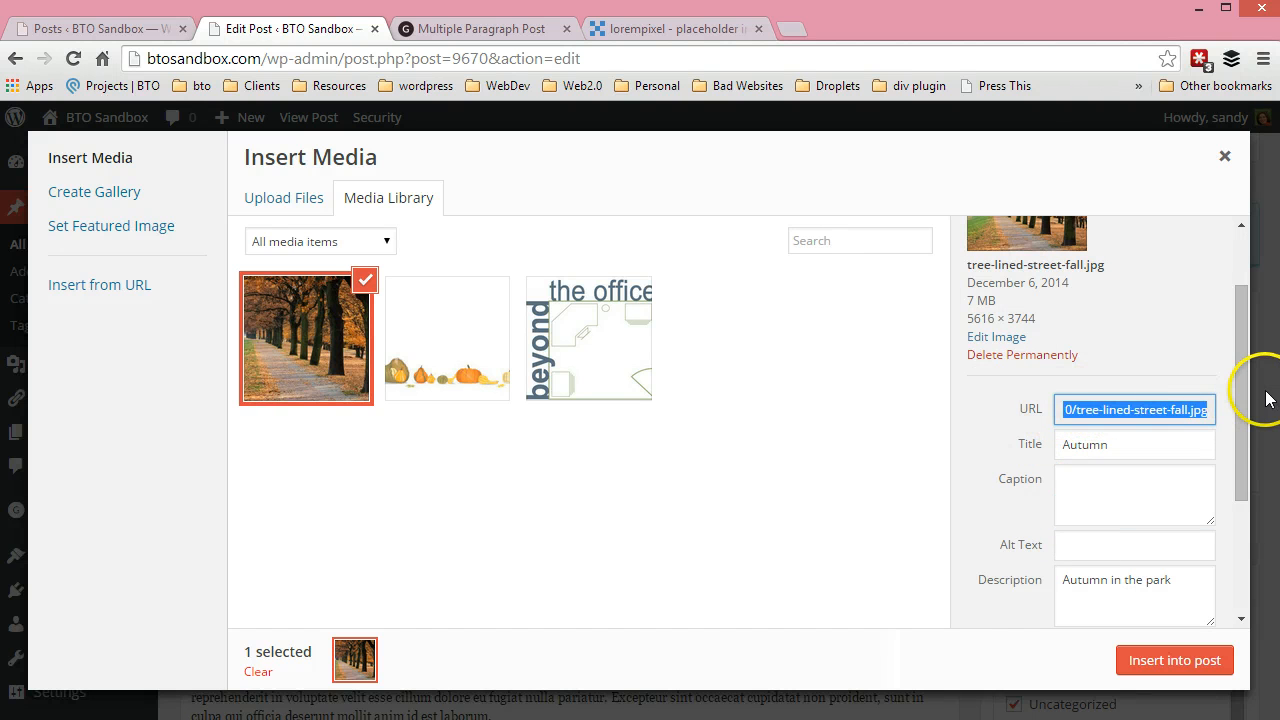
click(1130, 442)
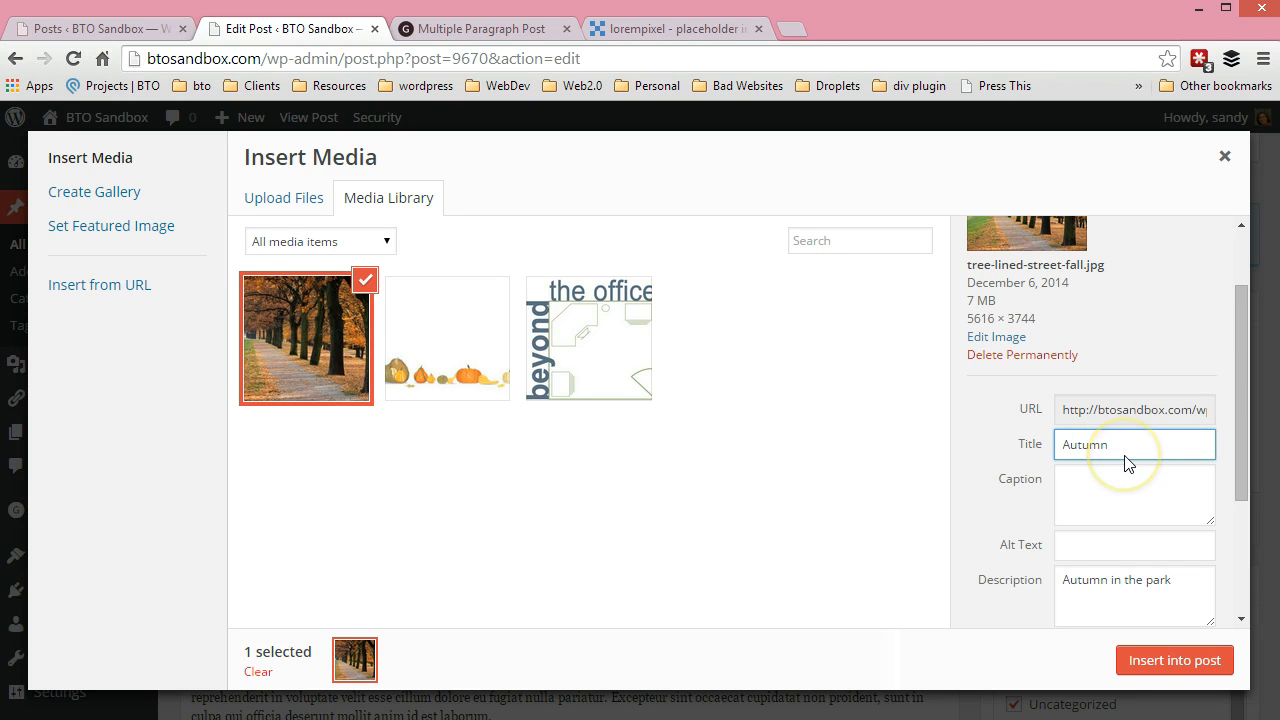
click(1110, 485)
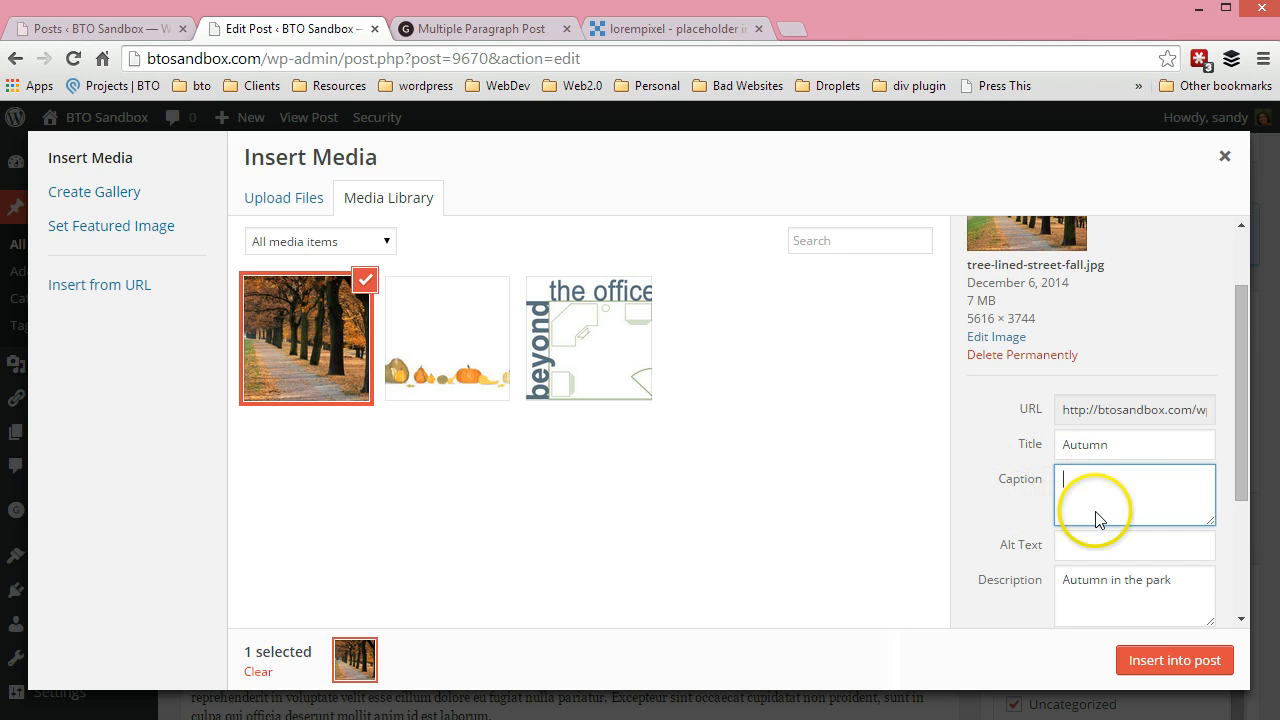
Set the autumn photo's alt text to "Tree Lined street in fall"
click(1092, 553)
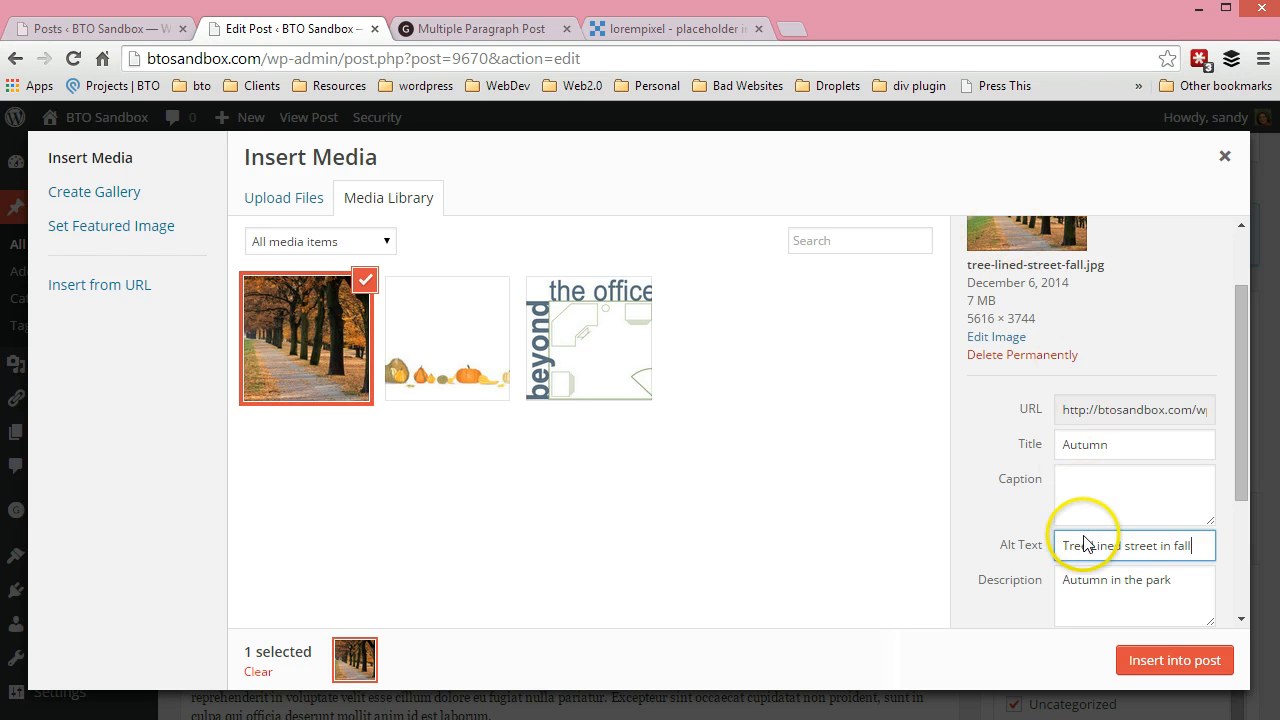
drag(1062, 545, 1183, 543)
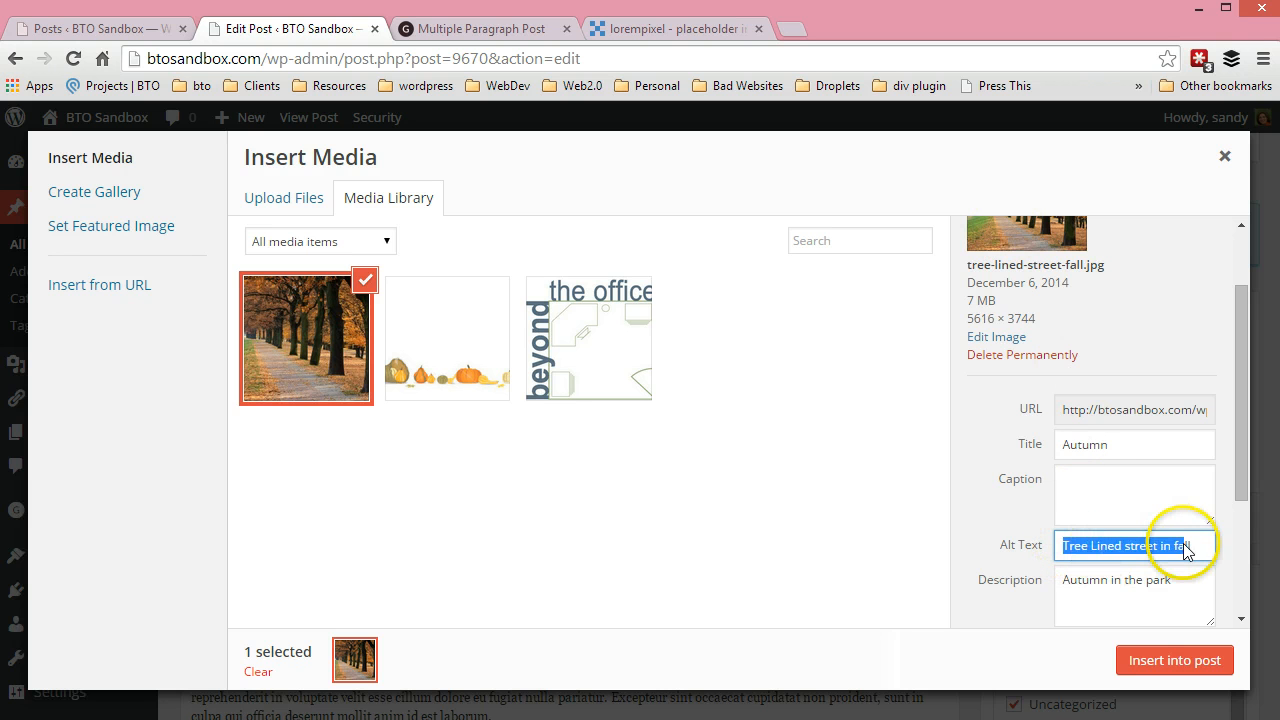
click(1200, 548)
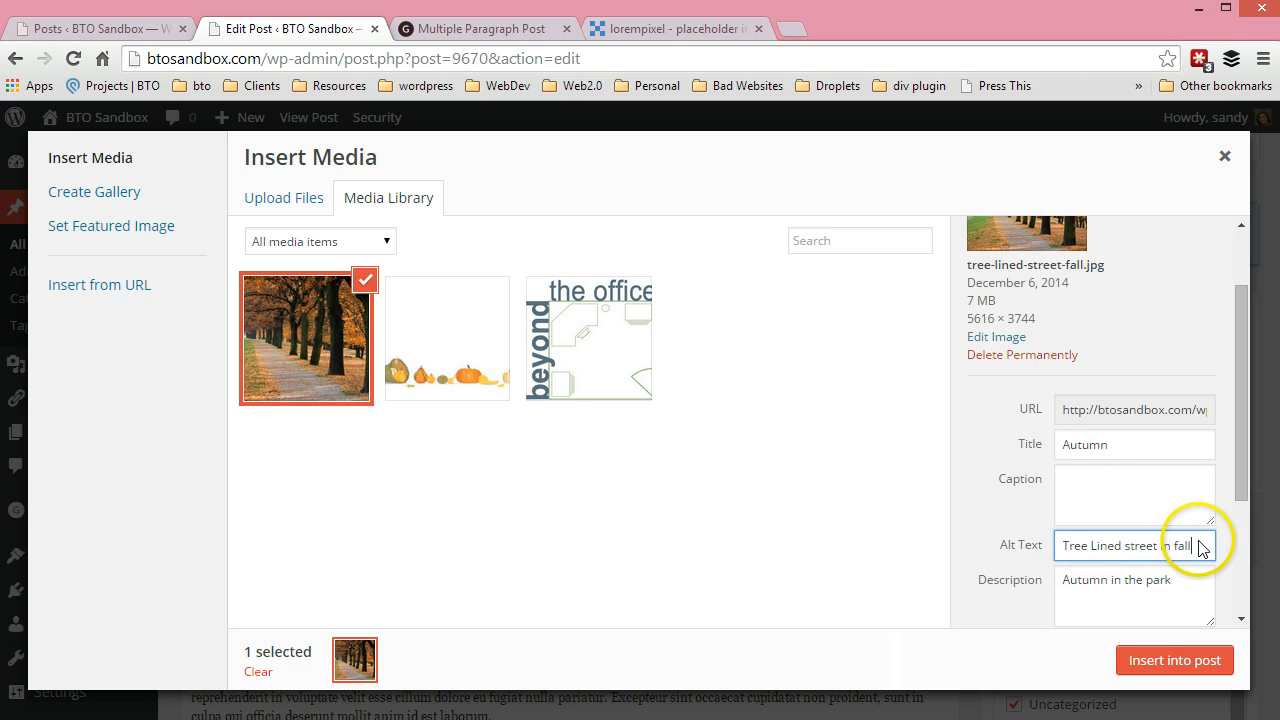
click(963, 533)
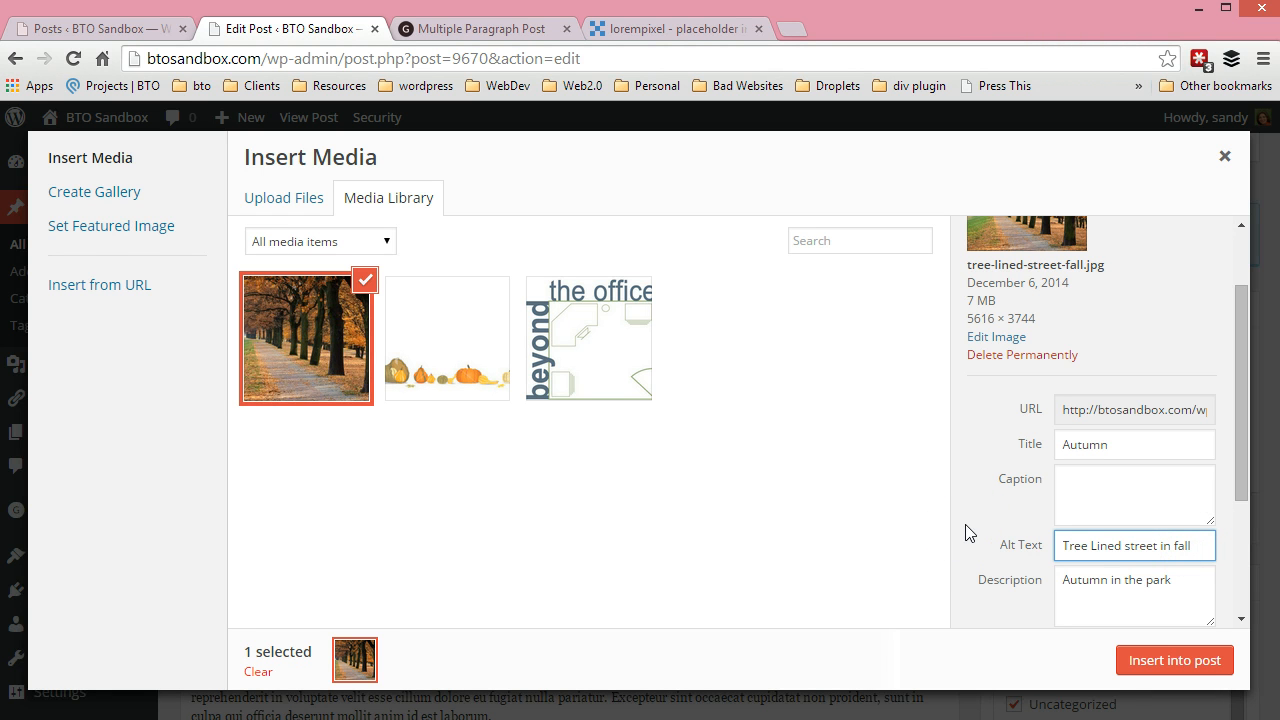
click(968, 537)
Set the photo's alignment to Right and link it to Media File
scroll(985, 531, down, 3)
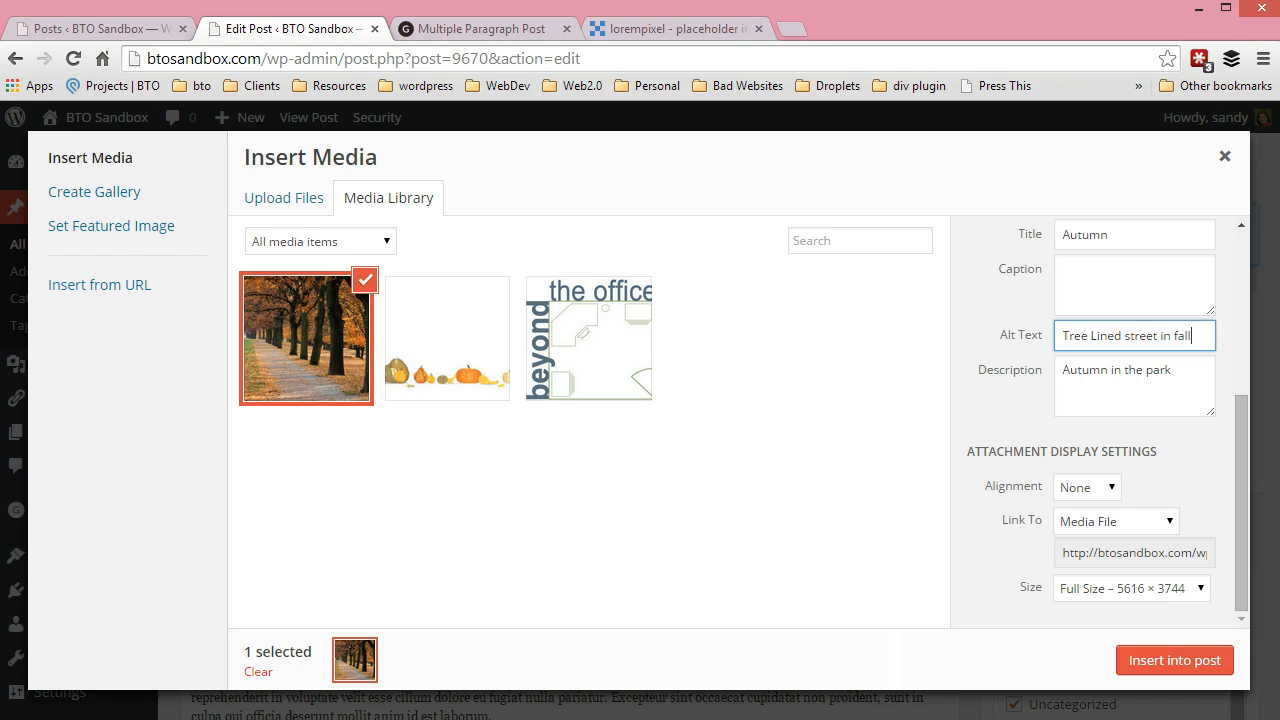
click(1110, 488)
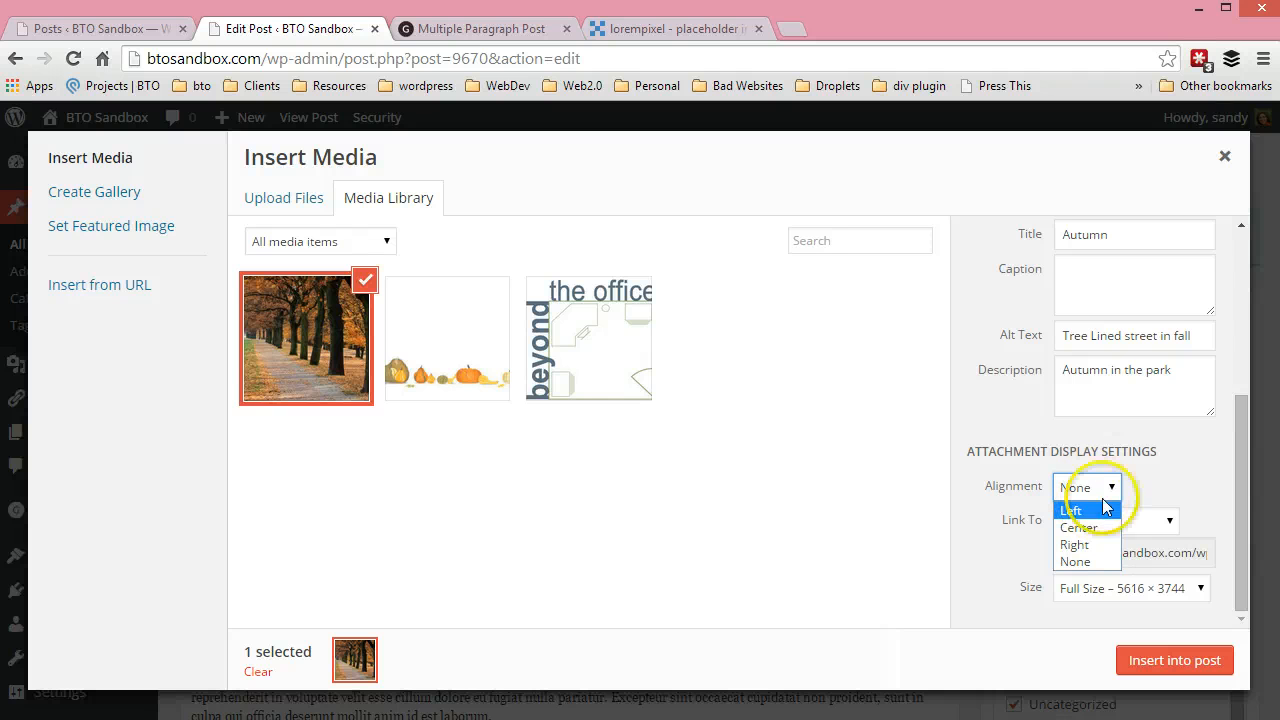
click(1078, 544)
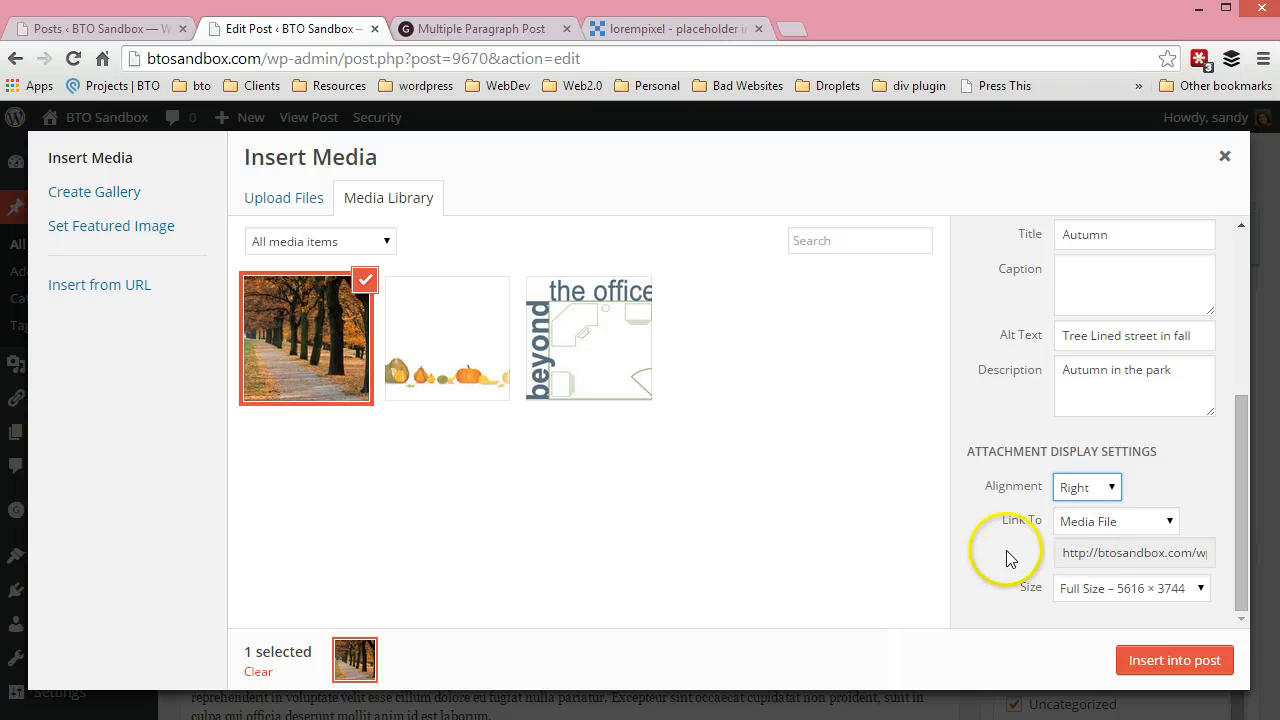
click(1078, 524)
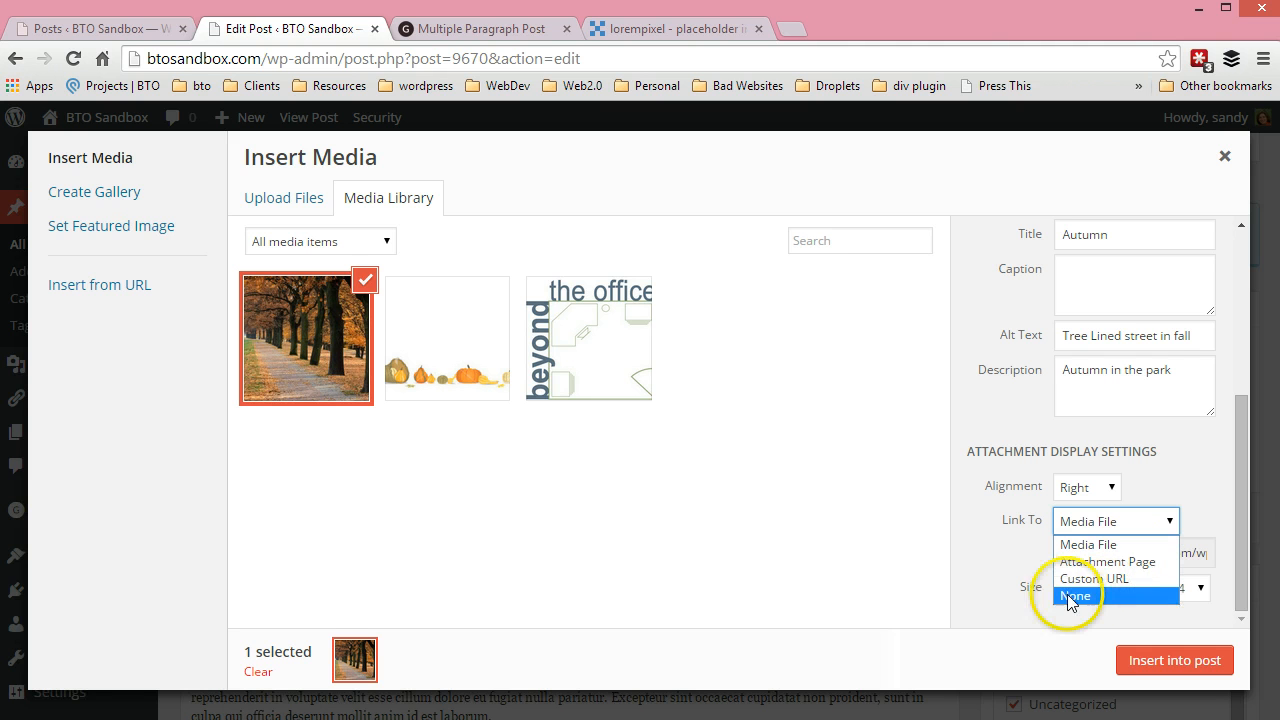
click(1088, 544)
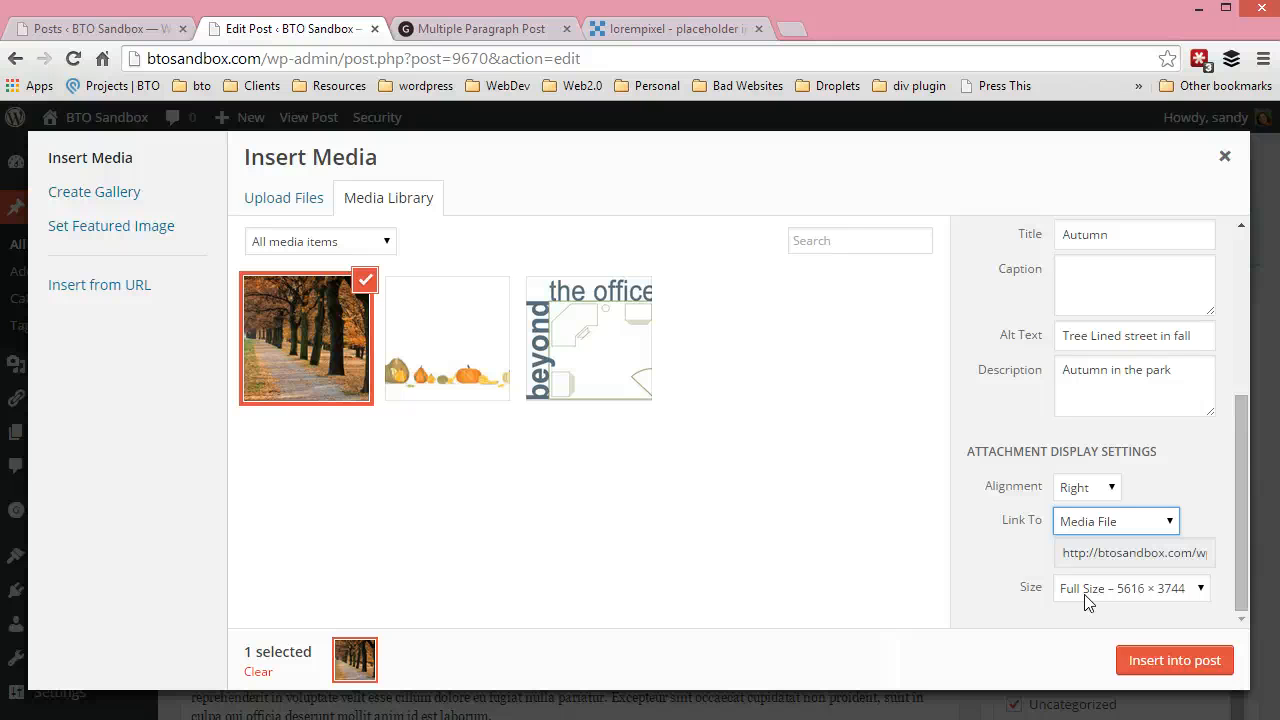
Set the photo's size to Medium – 300 × 200 and insert it into the post
click(1166, 597)
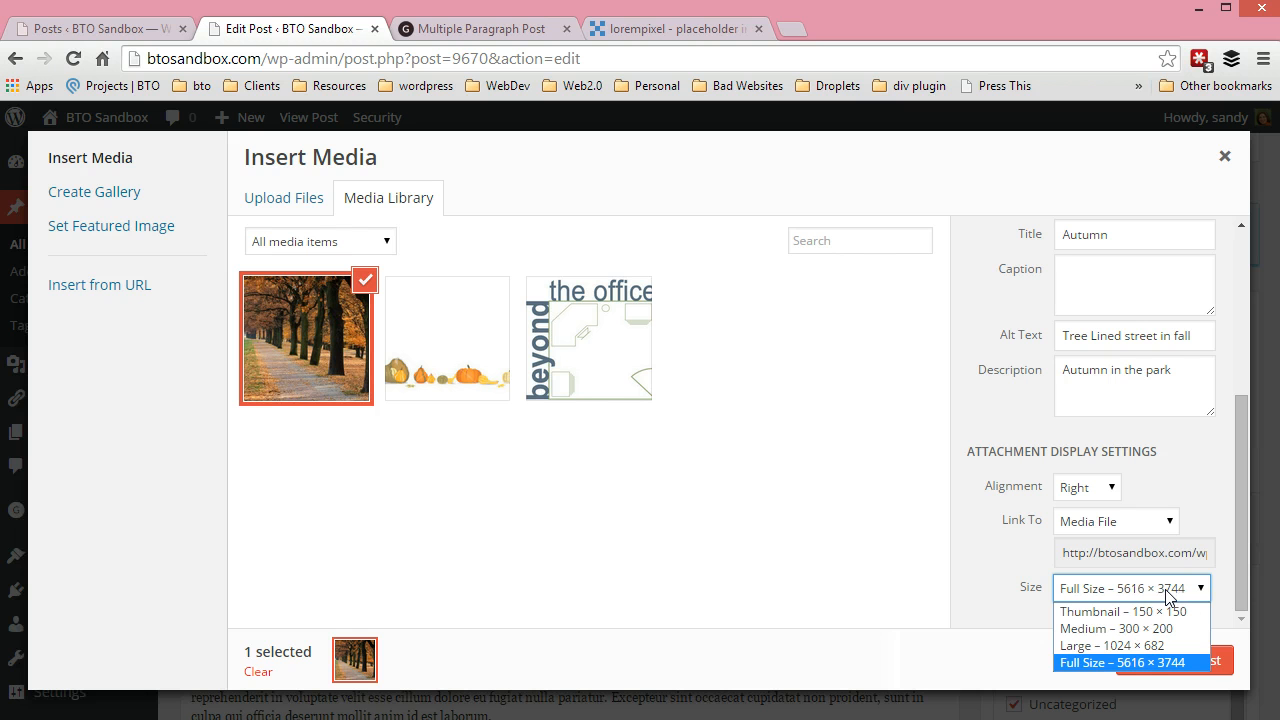
click(1080, 630)
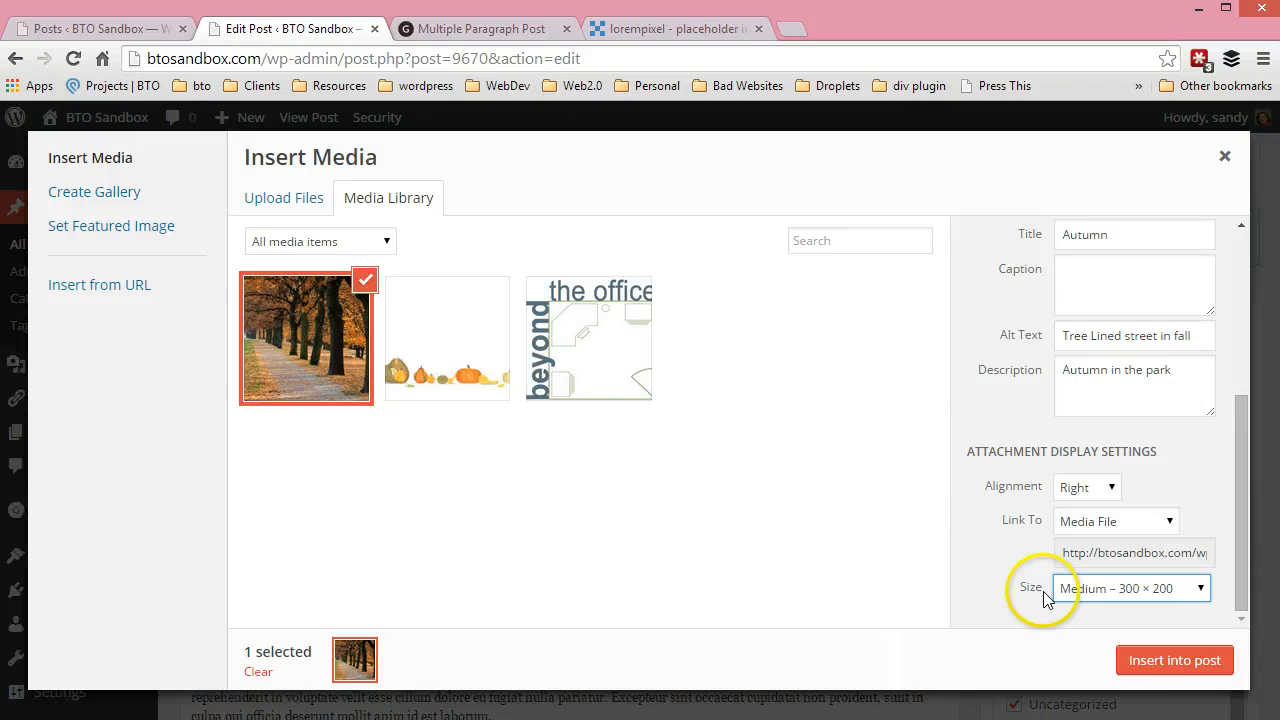
click(1165, 660)
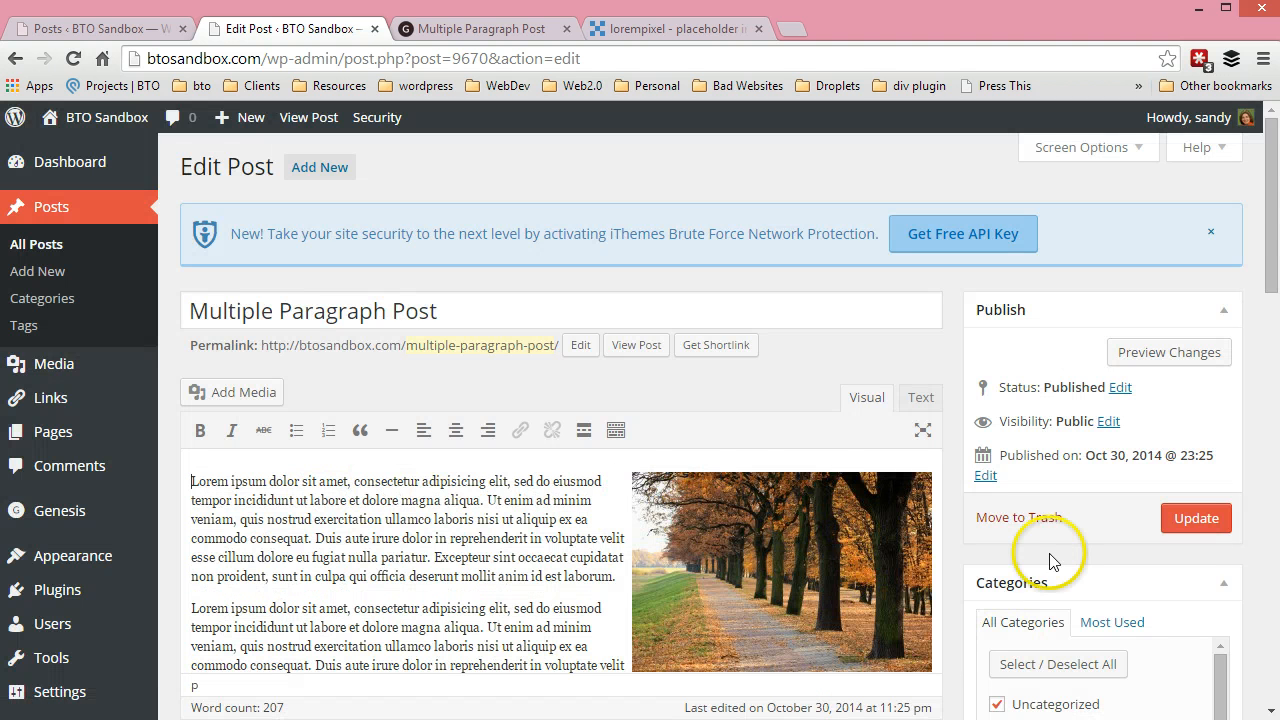
Update the Multiple Paragraph Post and reload its published page to check the photo beside the text
click(1196, 518)
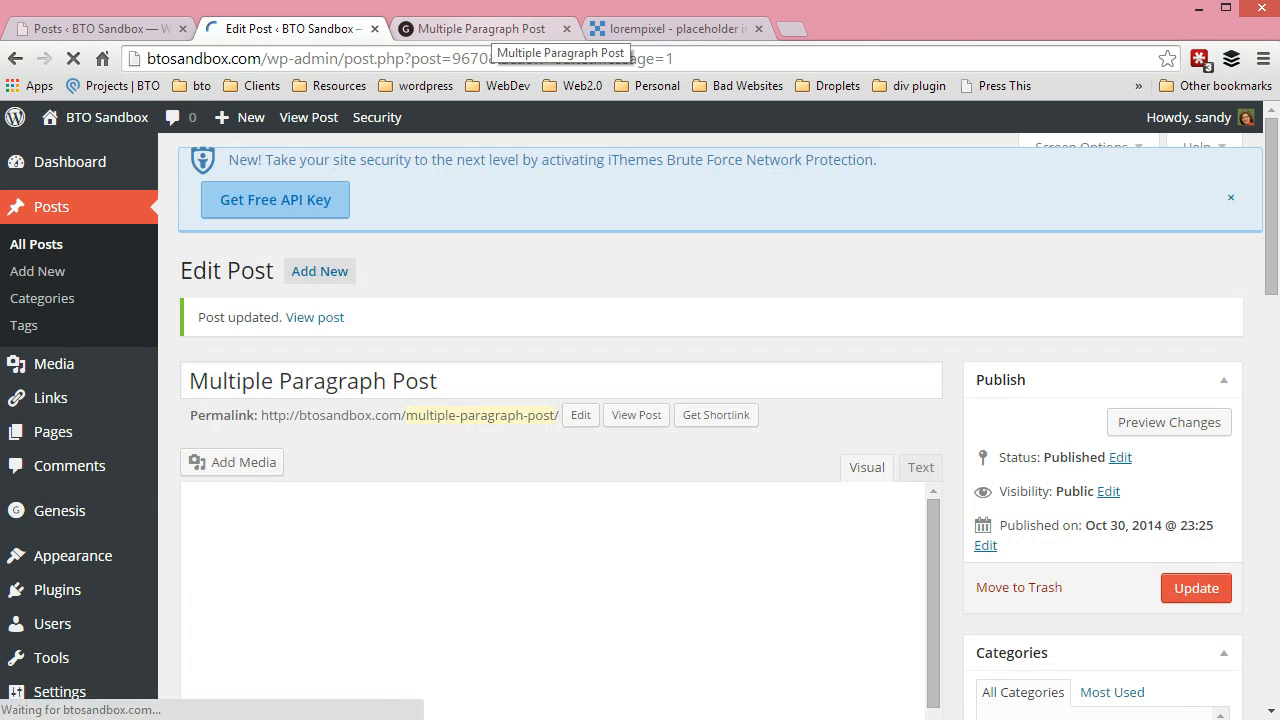
click(478, 29)
key(F5)
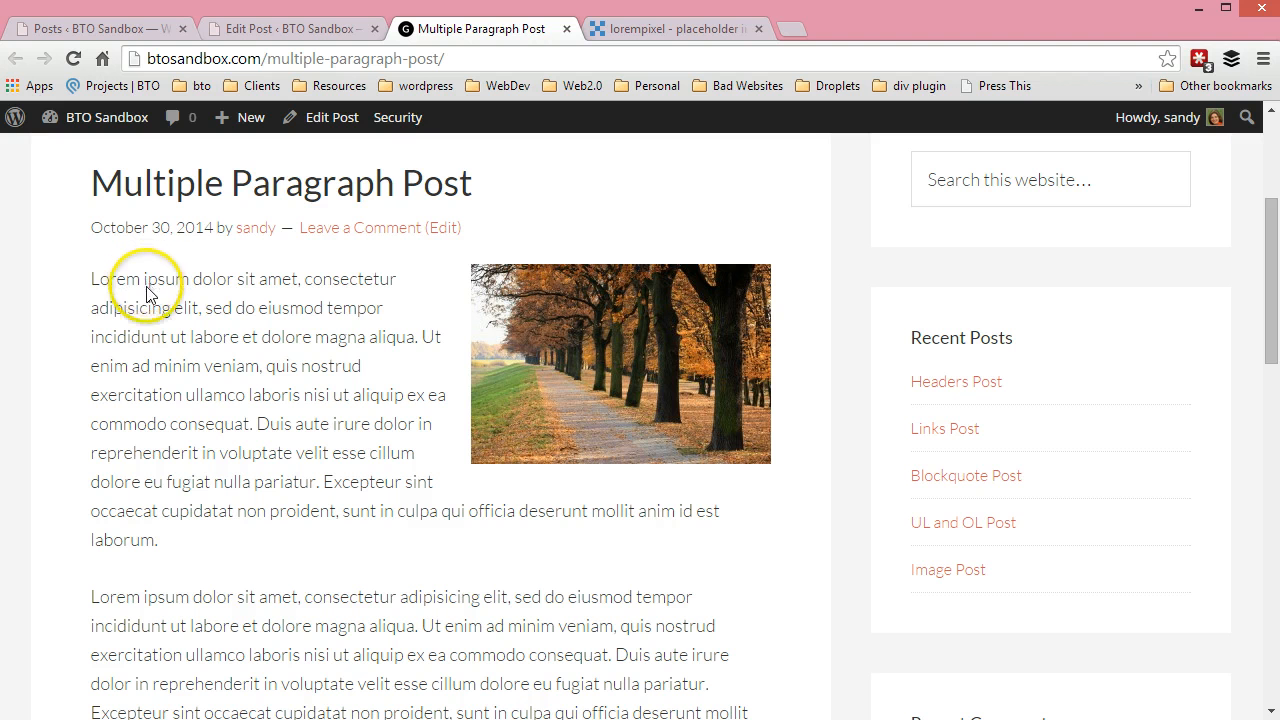
double_click(92, 280)
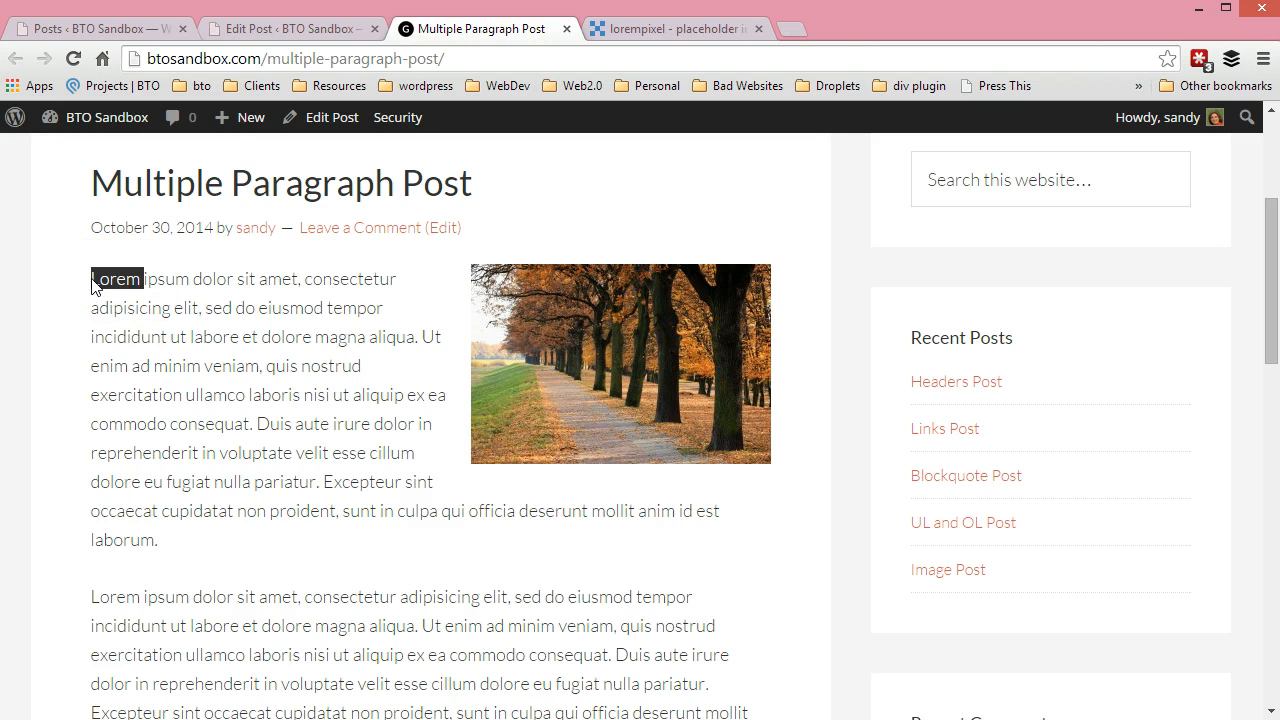
click(164, 283)
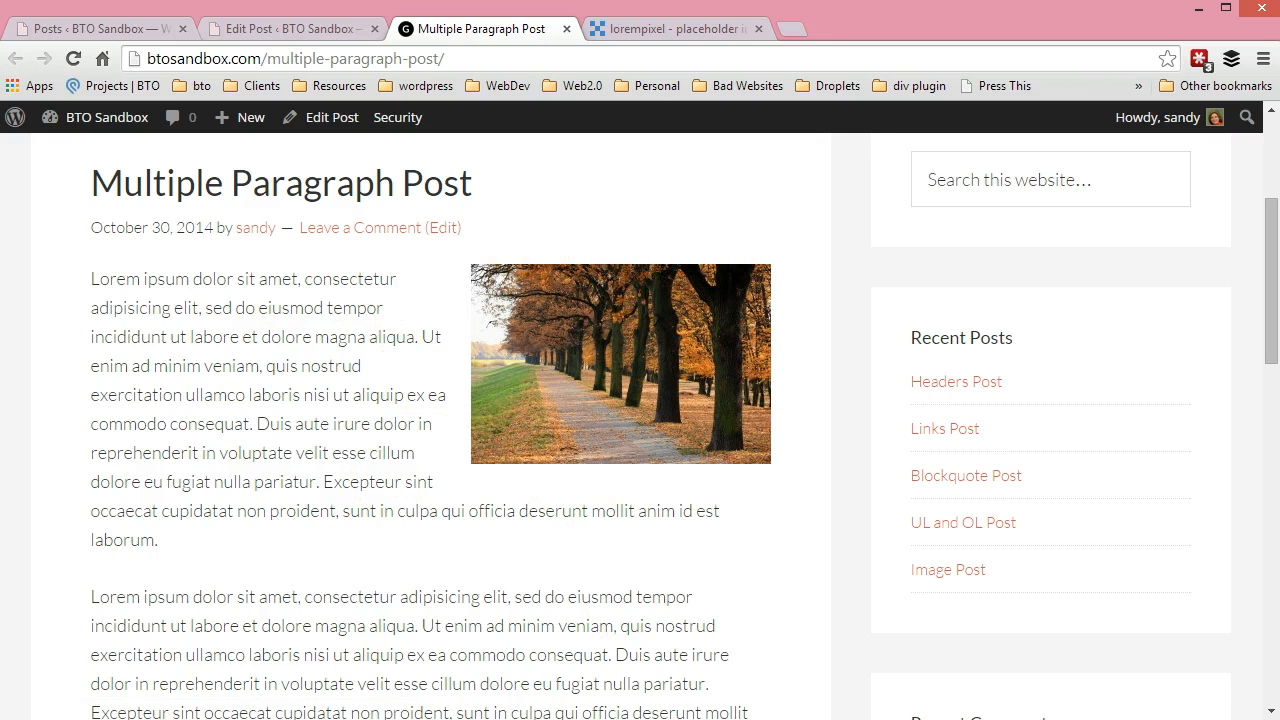
Return to the post editor and set the autumn photo's alignment to Left in its image details
key(ctrl+shift+Tab)
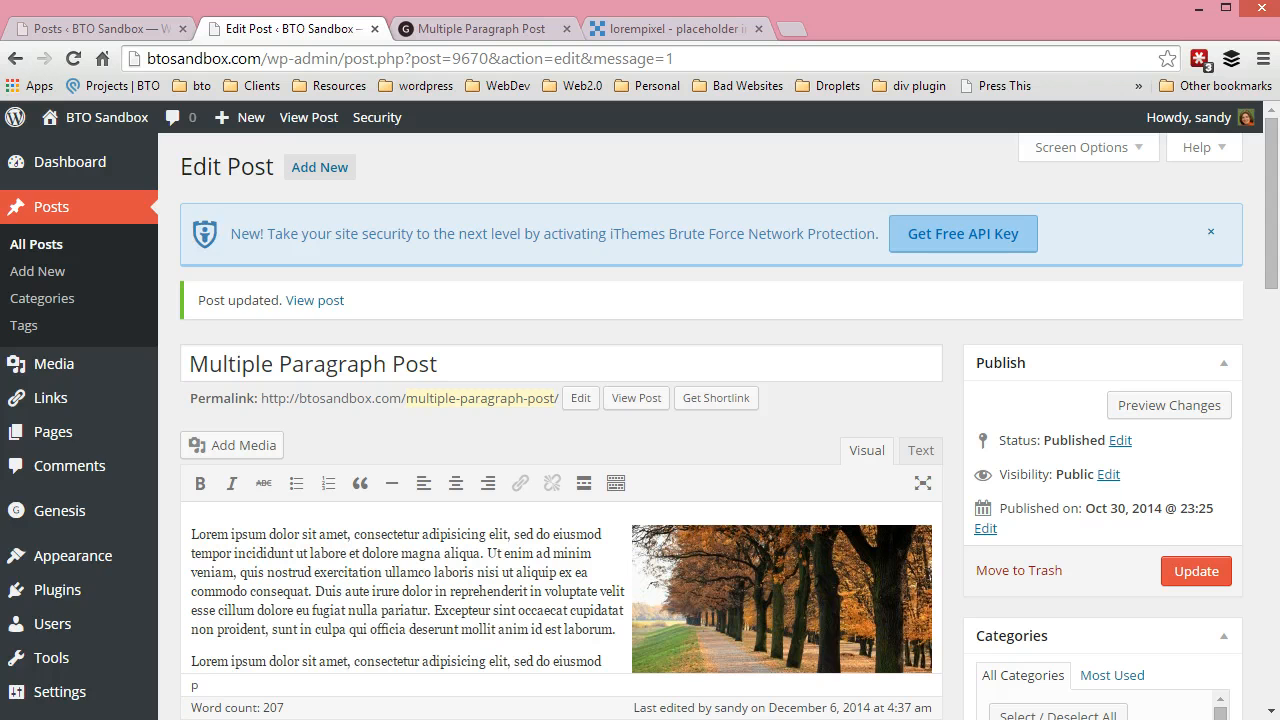
scroll(560, 450, down, 2)
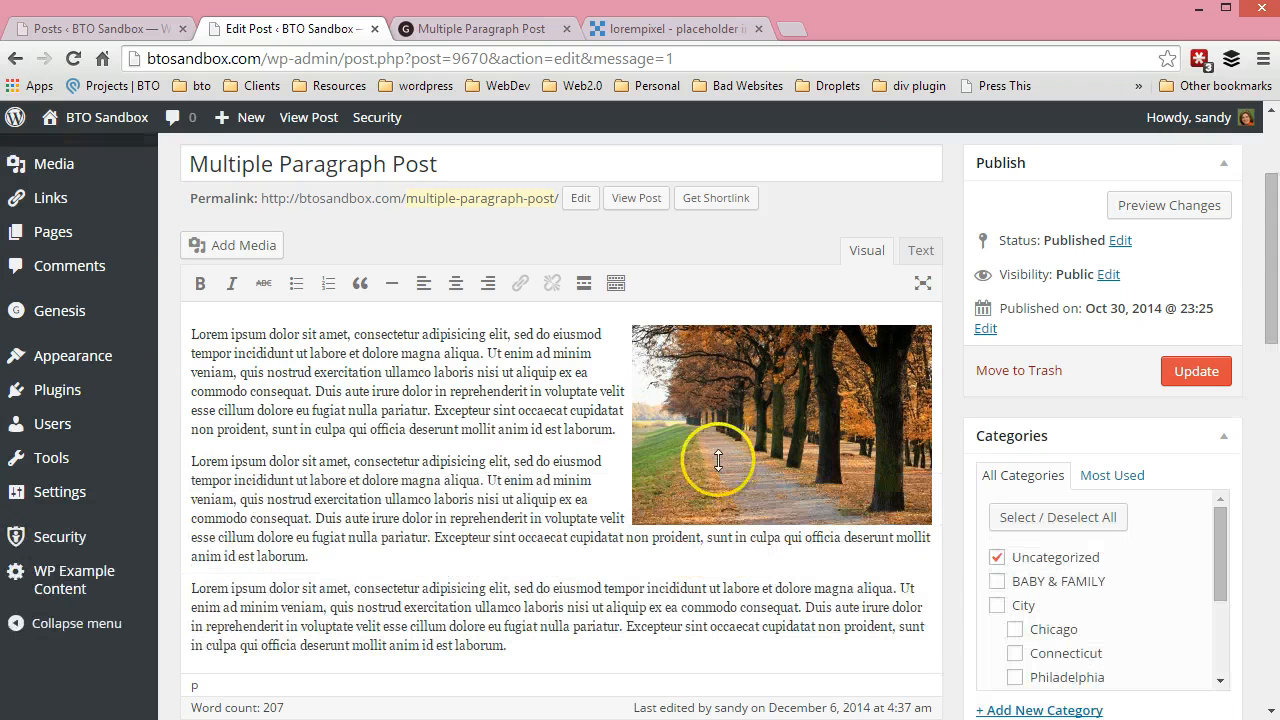
click(417, 461)
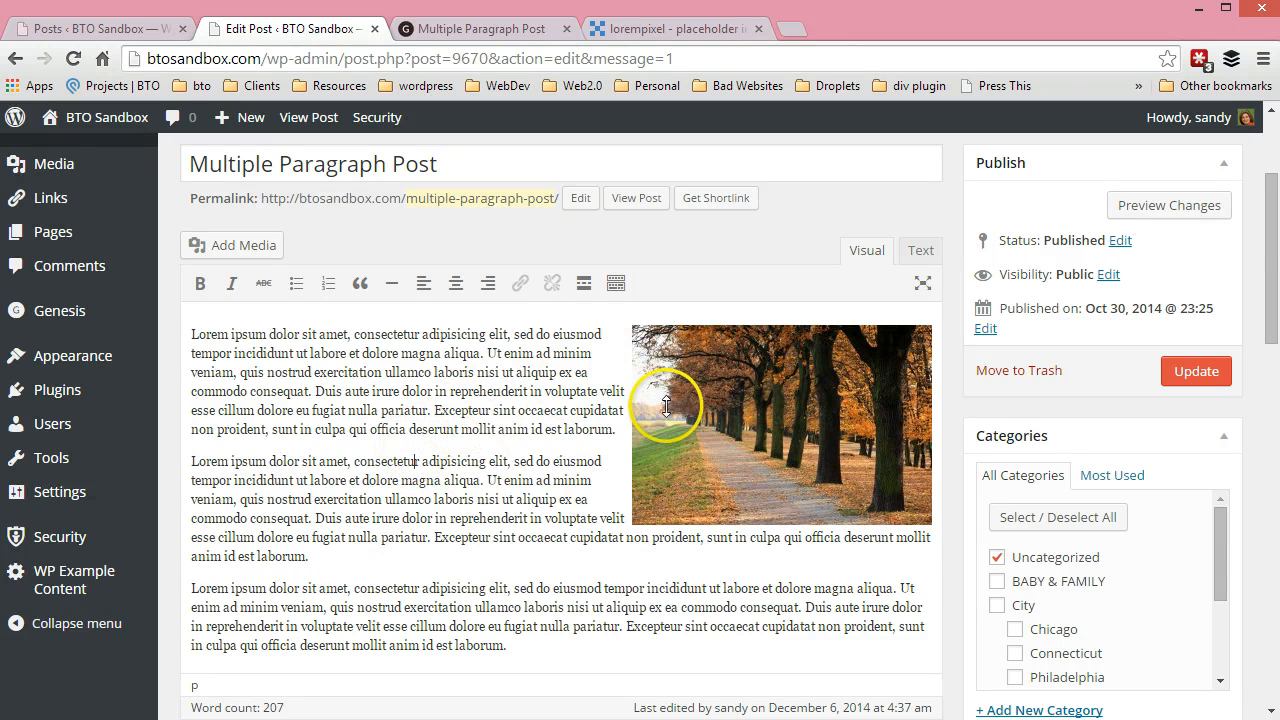
click(657, 372)
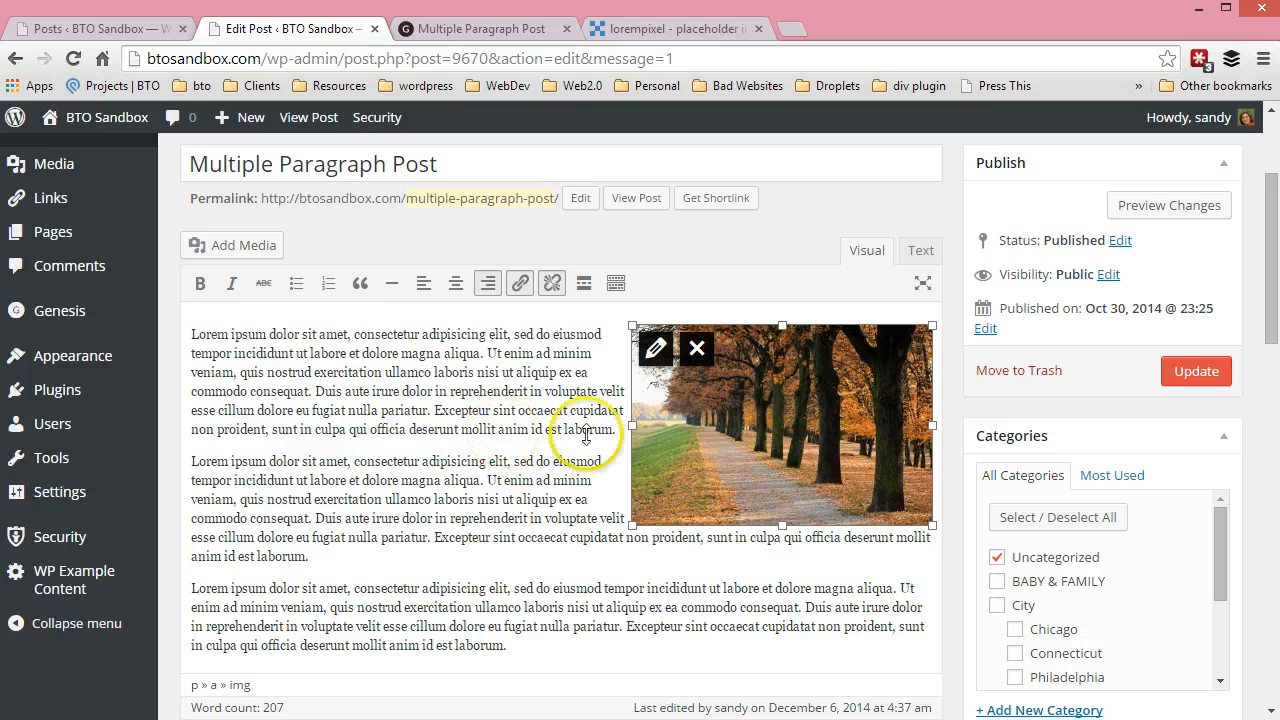
click(655, 350)
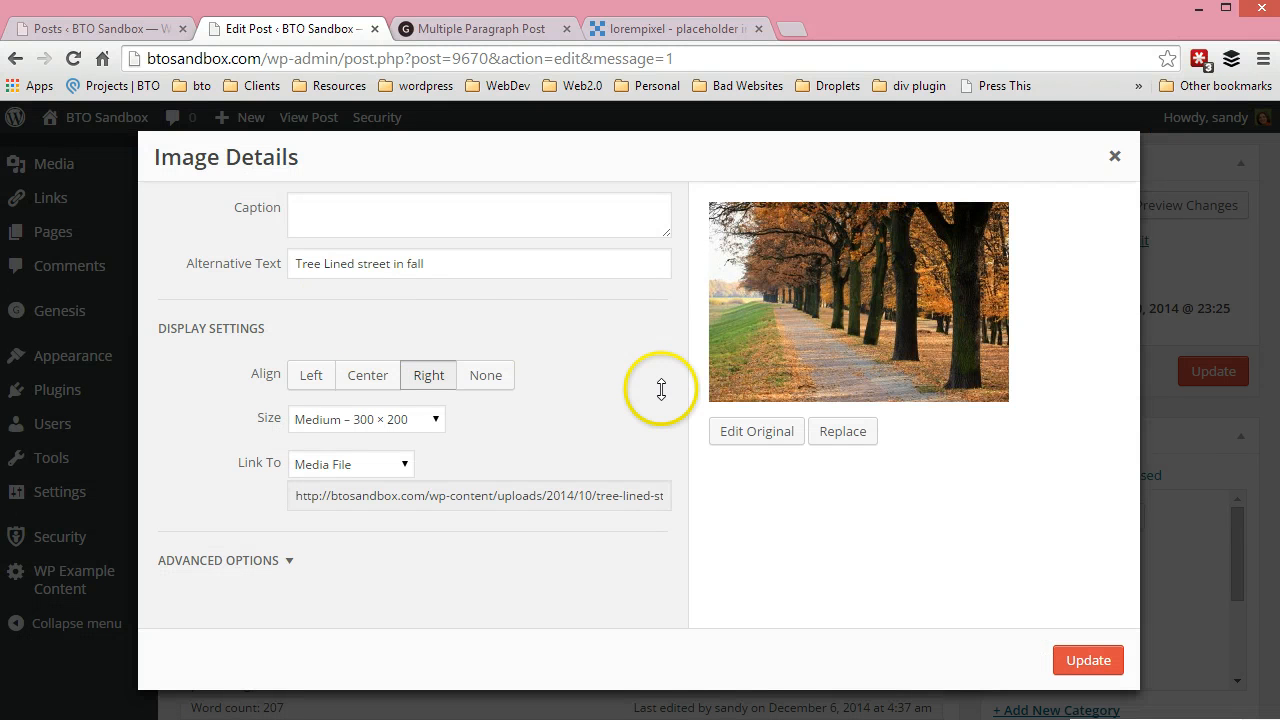
click(546, 218)
click(537, 263)
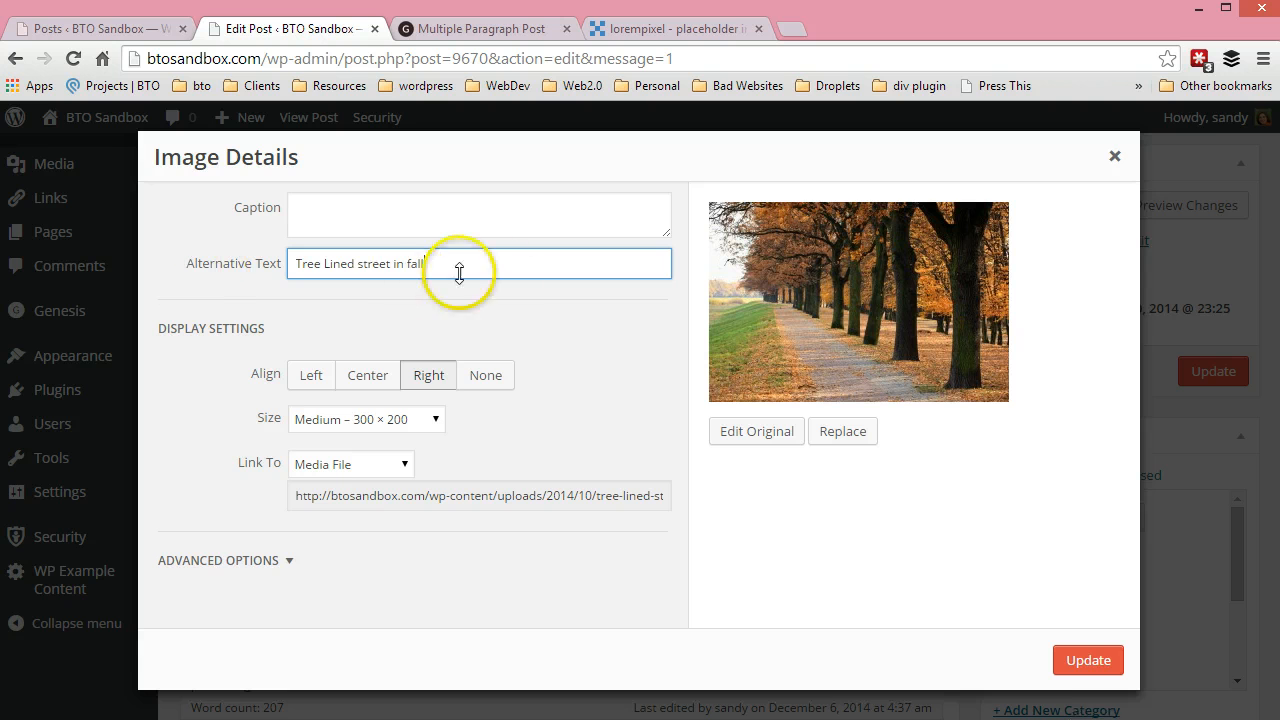
click(301, 382)
click(1087, 660)
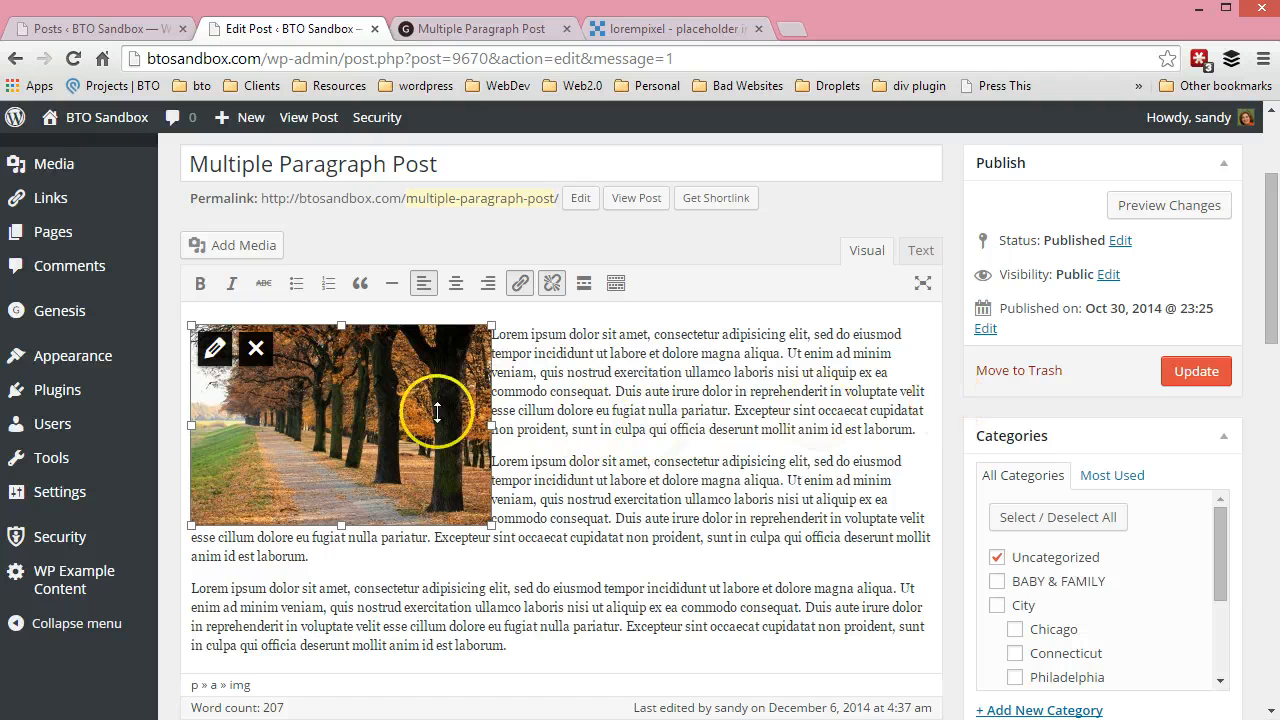
Set the autumn photo's alignment to Center
click(216, 349)
click(367, 375)
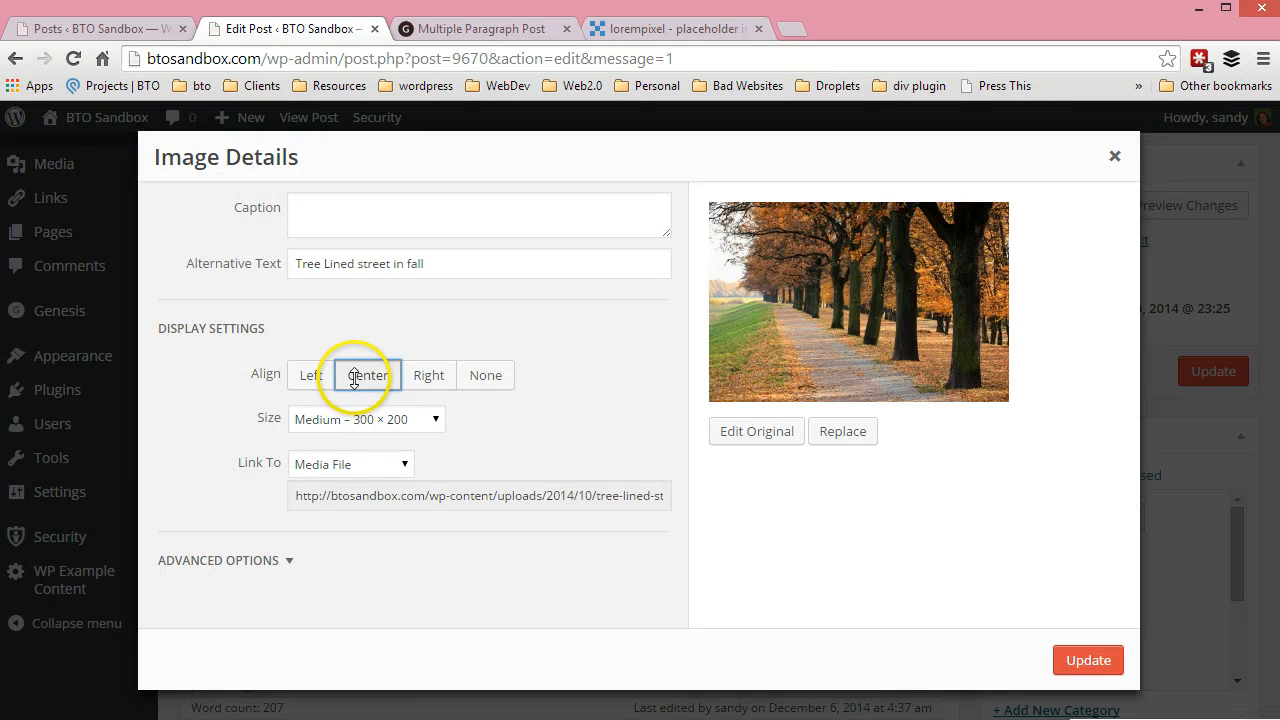
click(1074, 648)
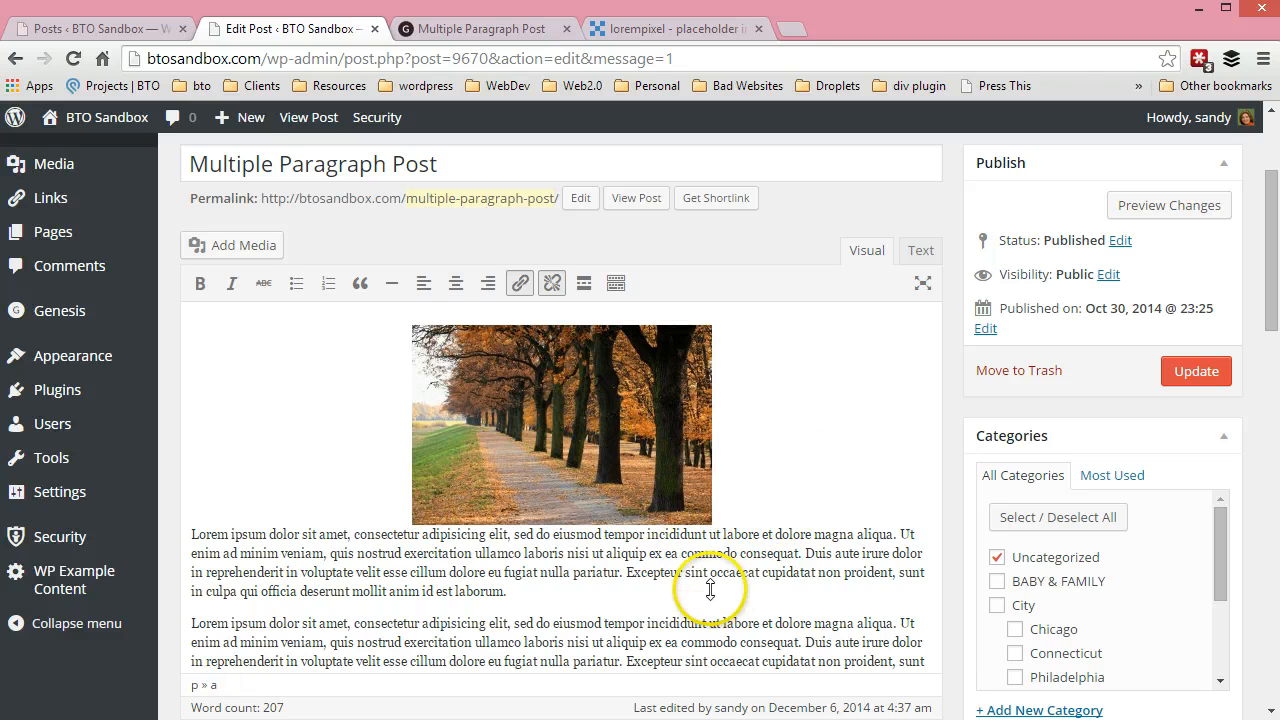
Set the autumn photo's alignment to None
click(302, 362)
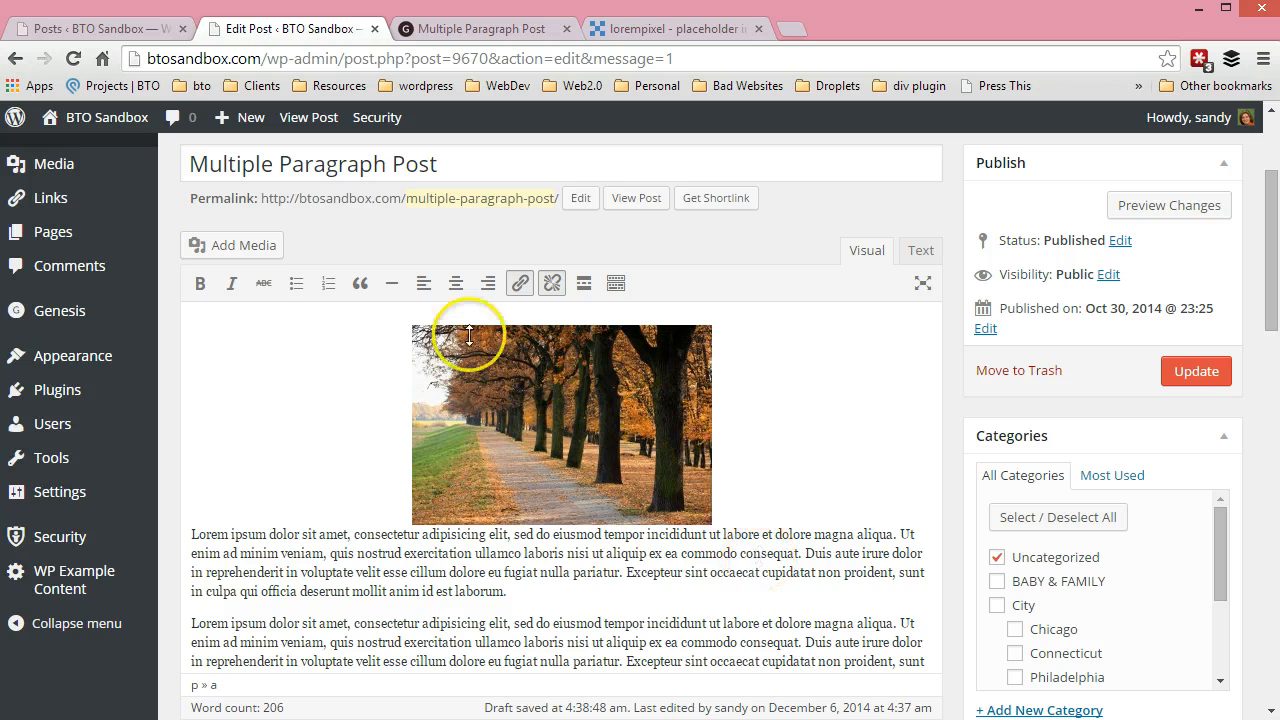
click(430, 362)
click(432, 356)
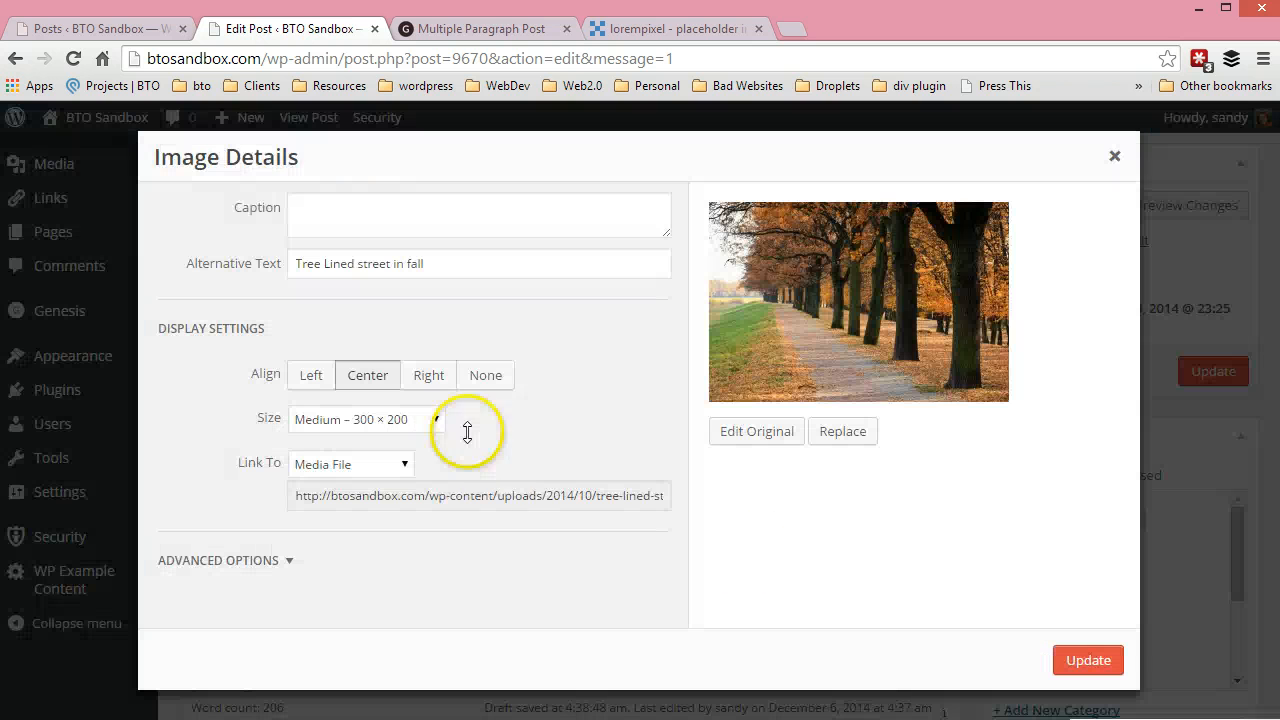
click(470, 375)
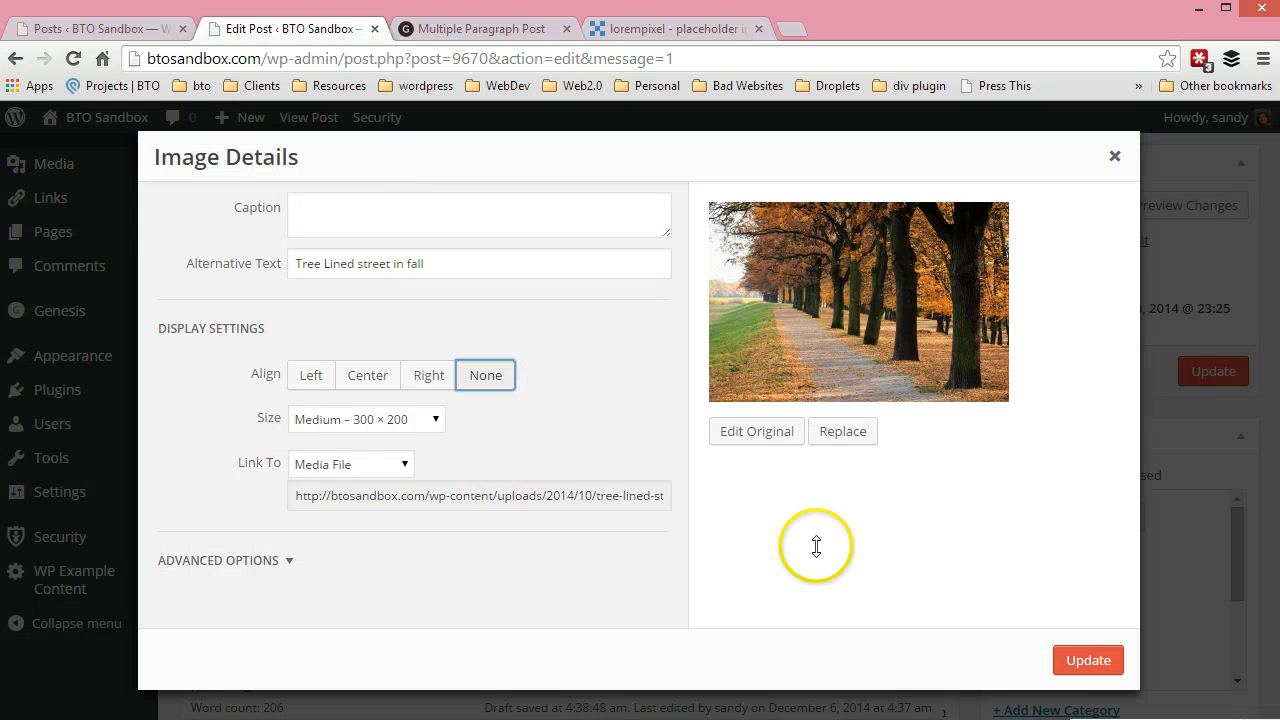
click(1085, 660)
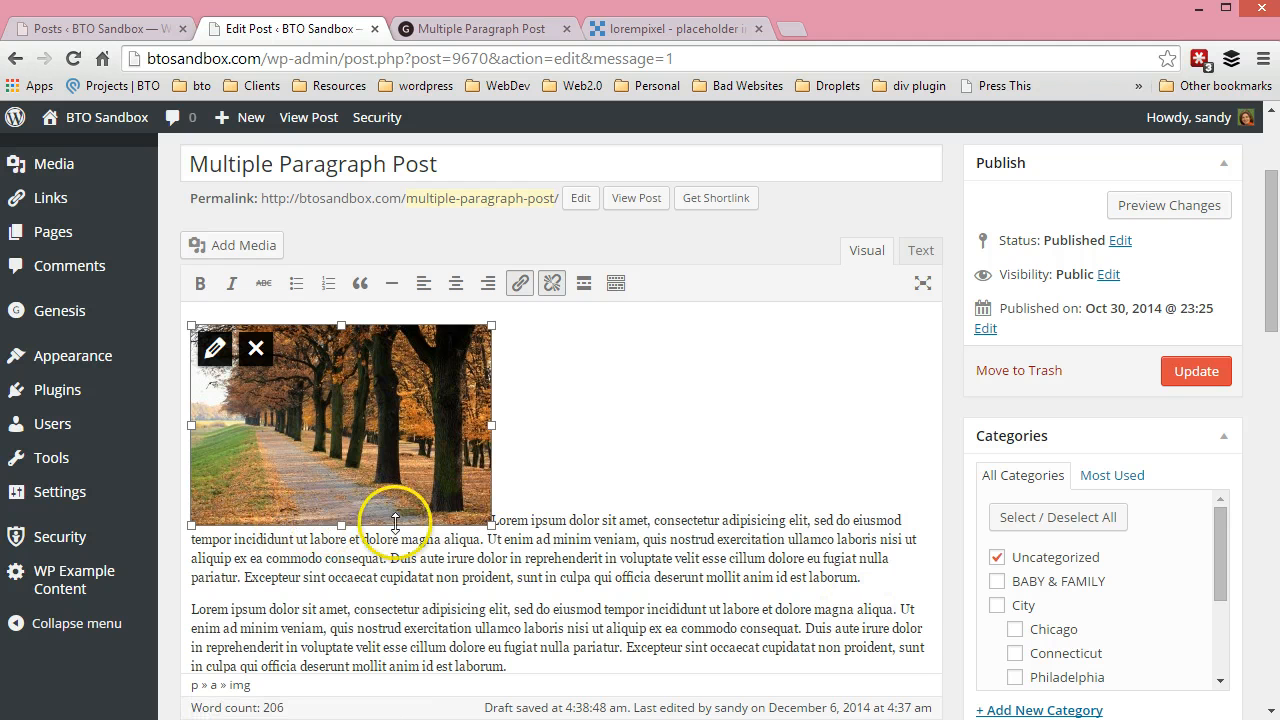
click(497, 521)
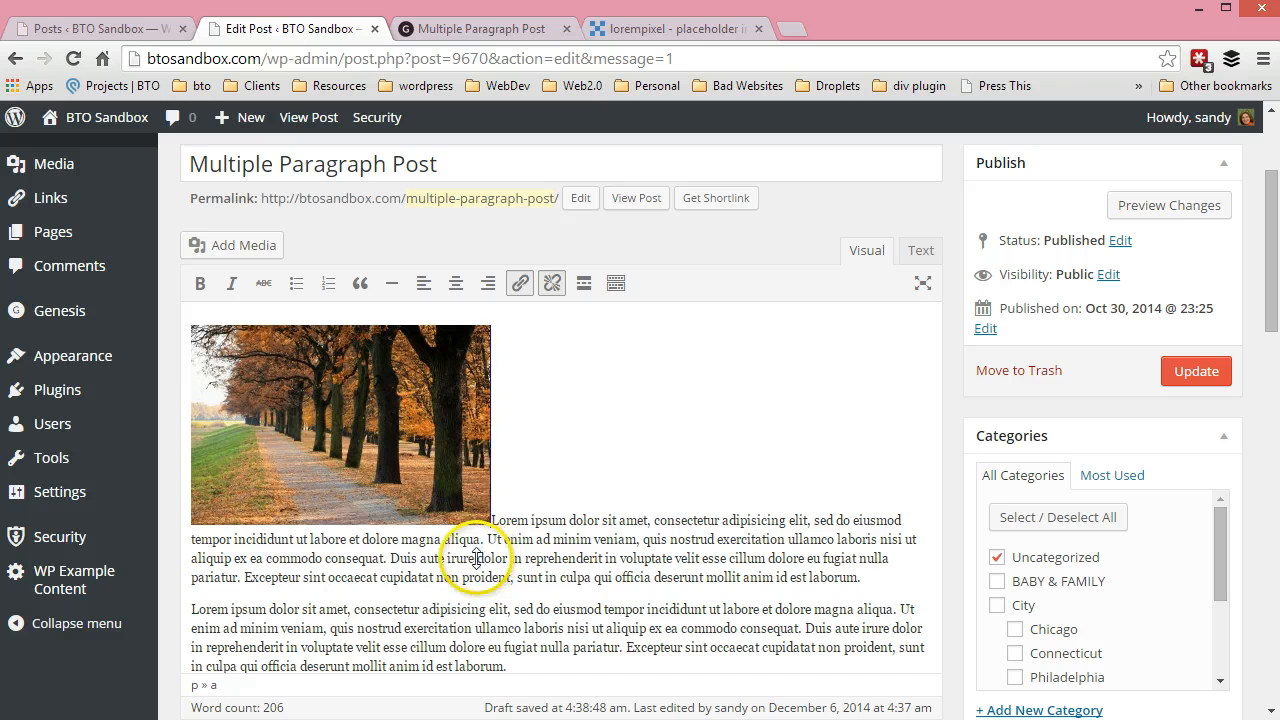
Insert bto-green-outline.jpg from the media library mid-sentence in the first paragraph, right-aligned, linked to Media File, at Medium – 300 × 280
click(478, 559)
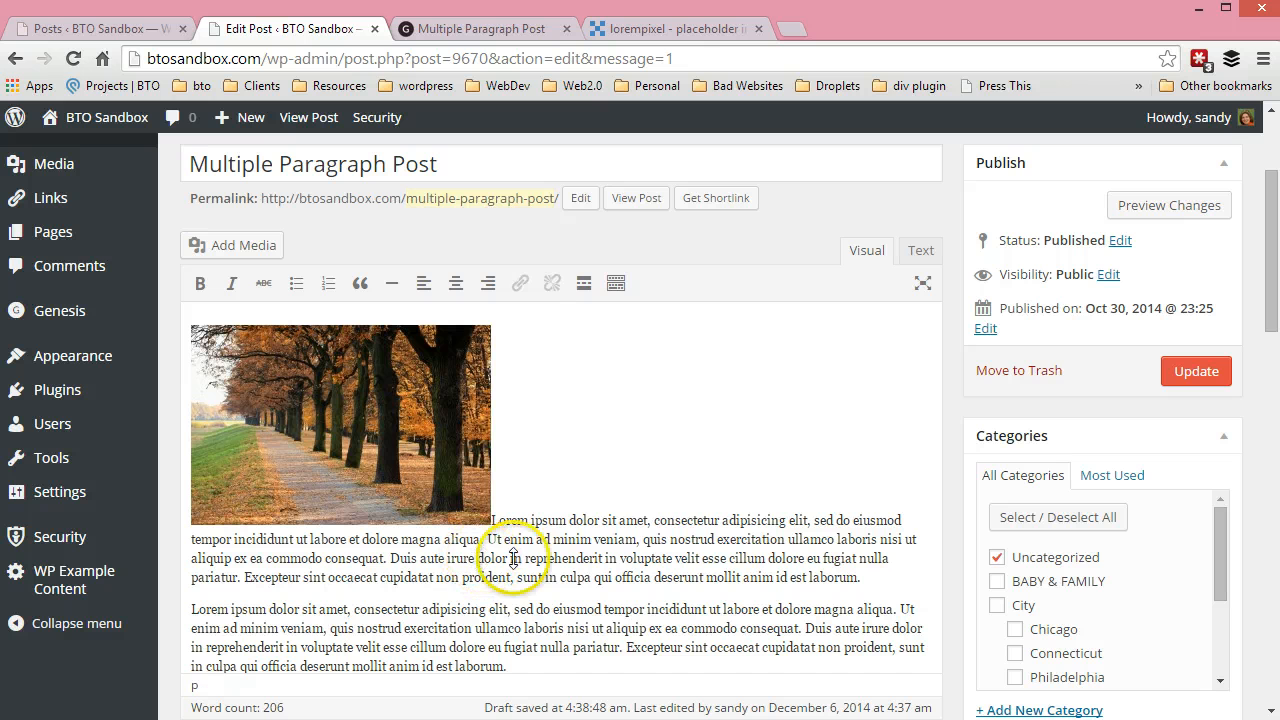
click(213, 245)
click(527, 340)
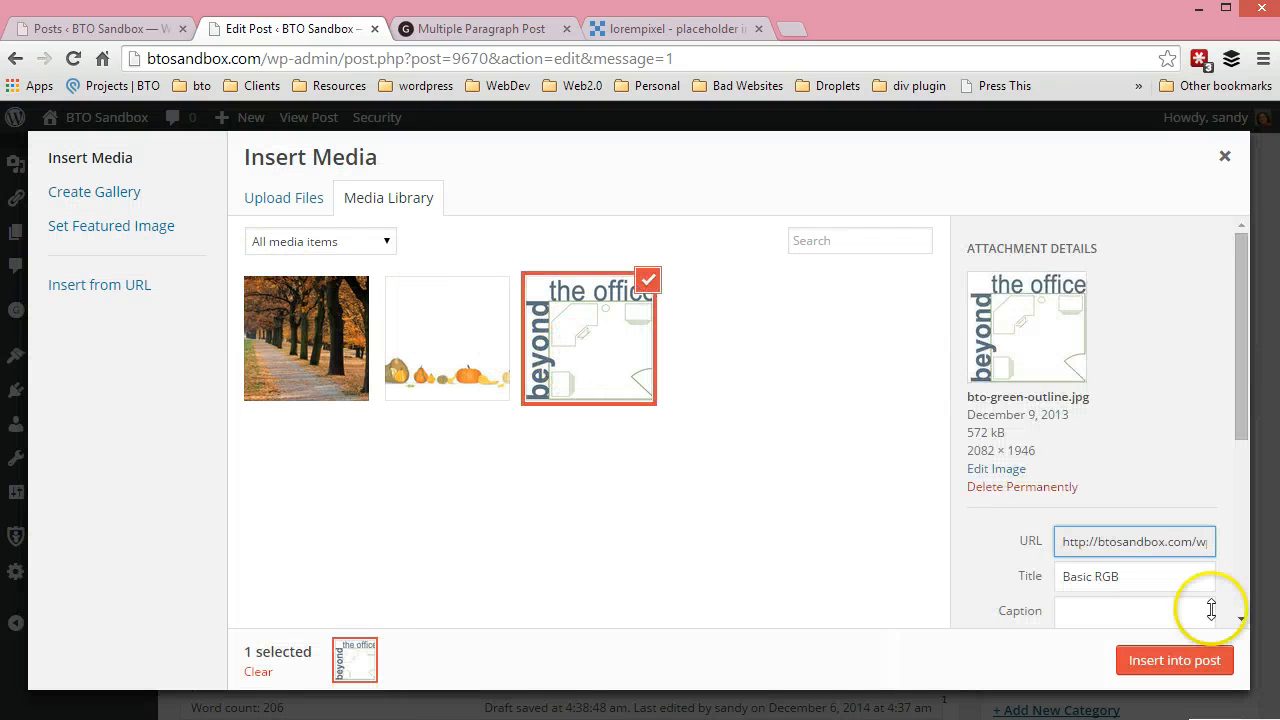
scroll(1163, 594, down, 3)
click(1128, 522)
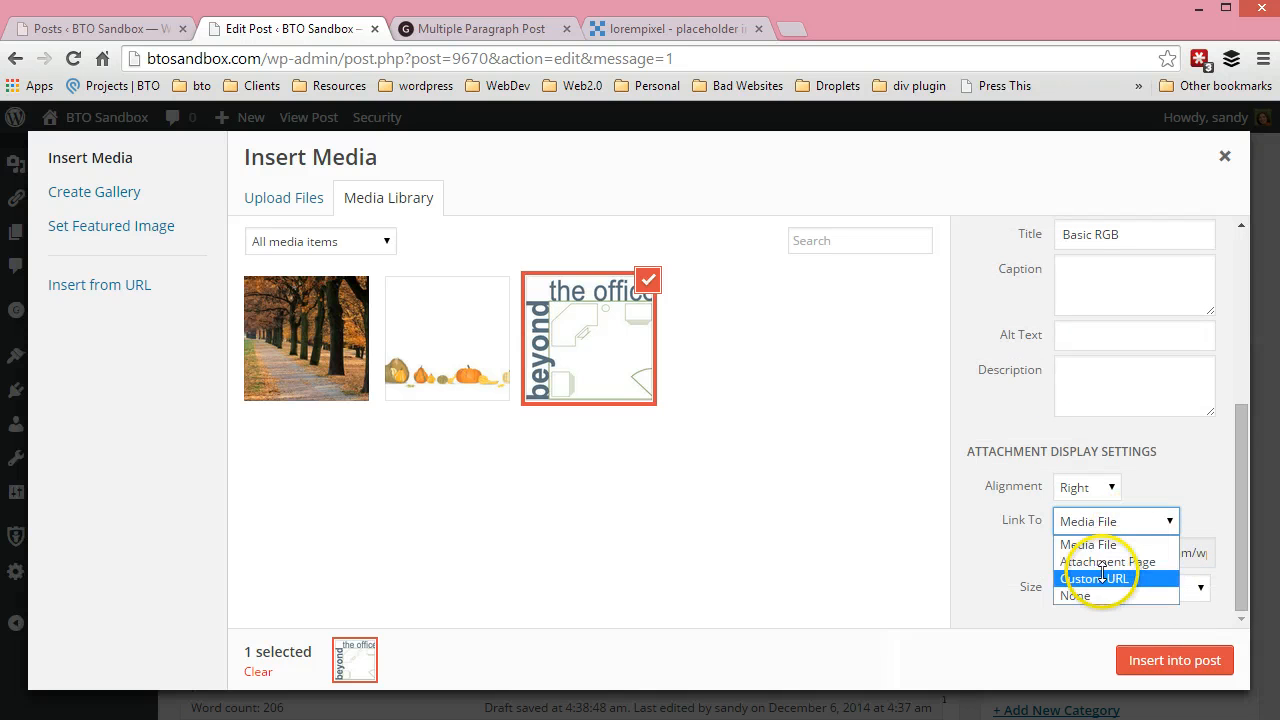
click(1105, 541)
click(1160, 588)
click(1168, 630)
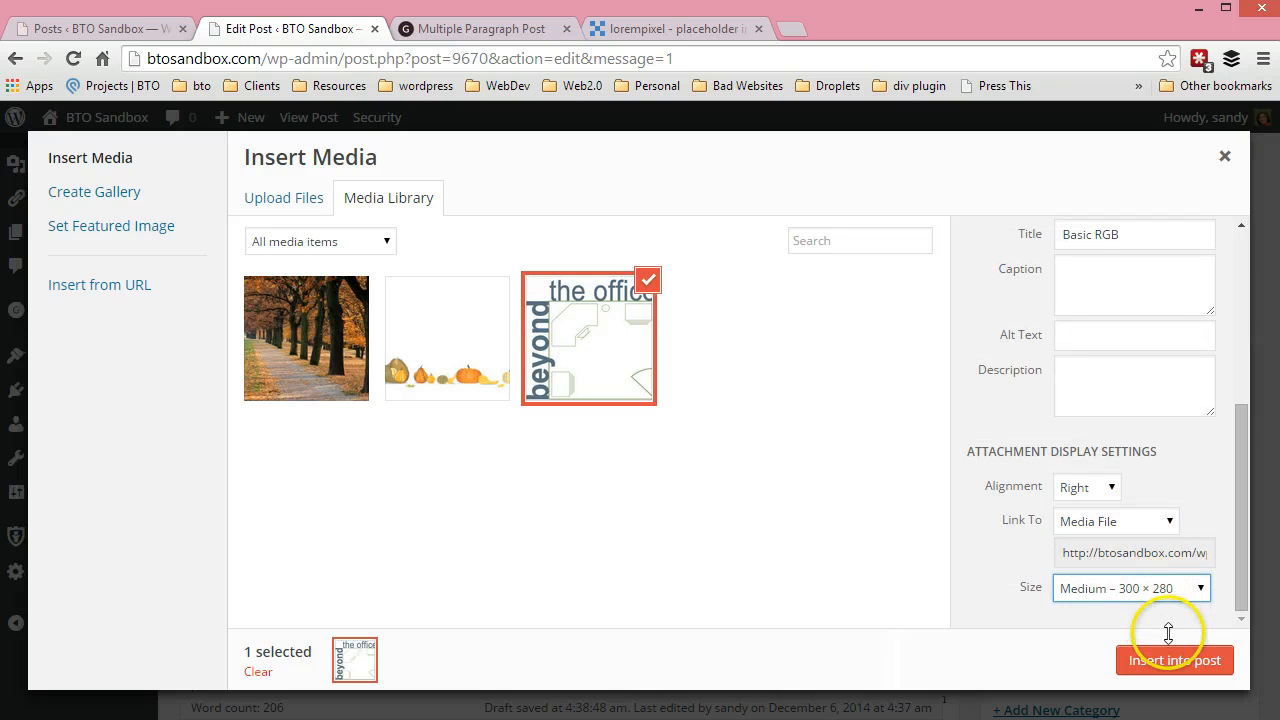
click(1172, 660)
Set the inserted office outline image's alignment to None, and remove that image from the post
scroll(698, 557, down, 2)
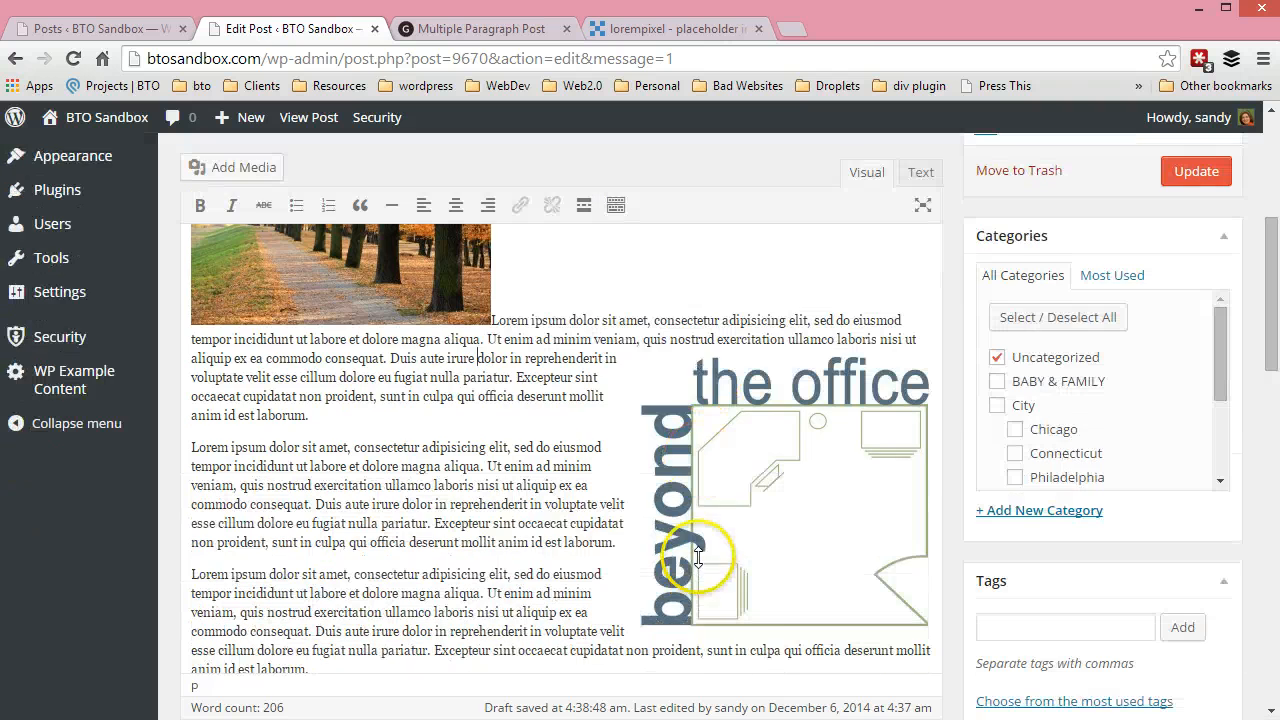
click(698, 557)
click(655, 370)
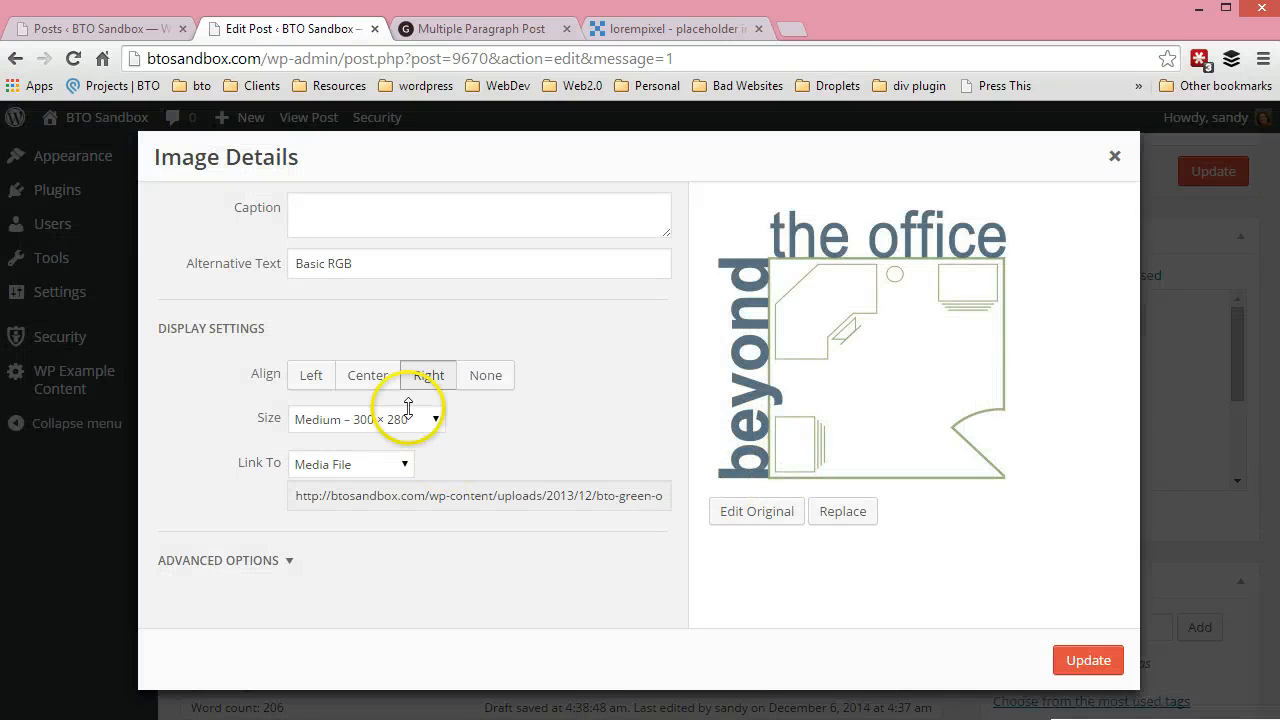
click(485, 375)
click(1080, 658)
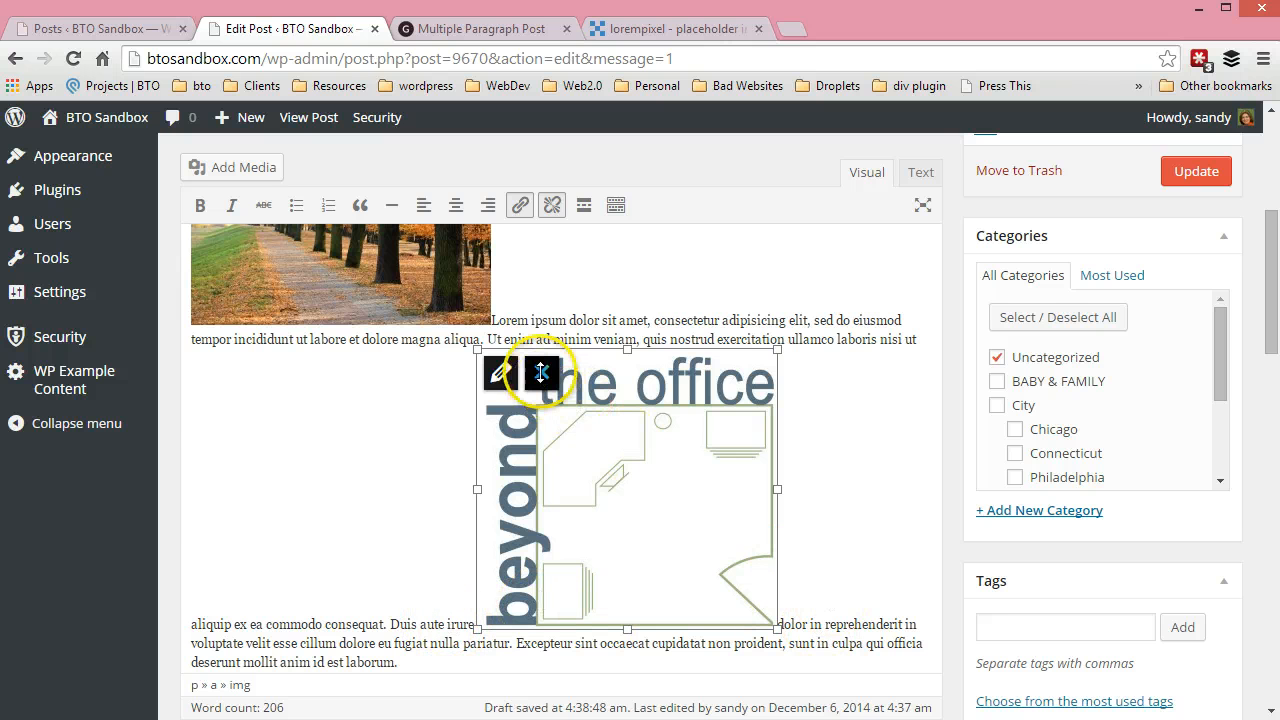
click(541, 372)
Set the autumn photo's alignment to Right, update the post and view its published page
scroll(730, 490, up, 2)
click(386, 471)
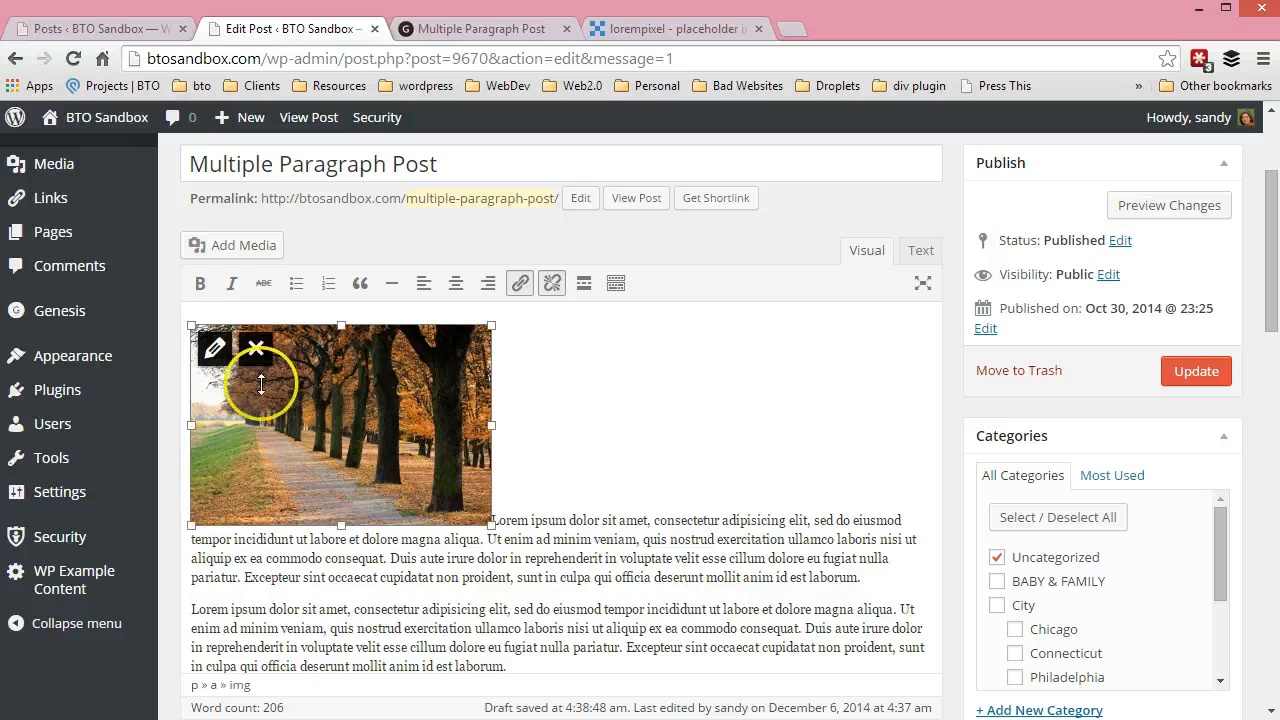
click(214, 348)
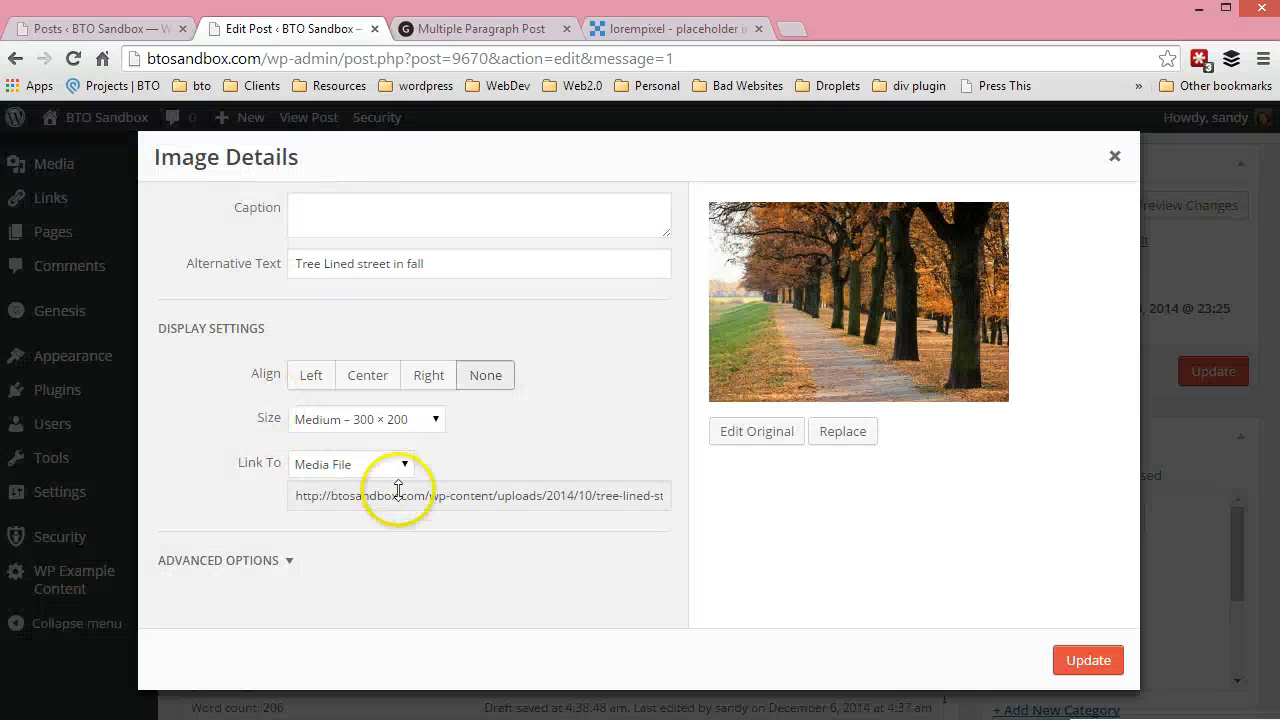
click(370, 372)
click(428, 375)
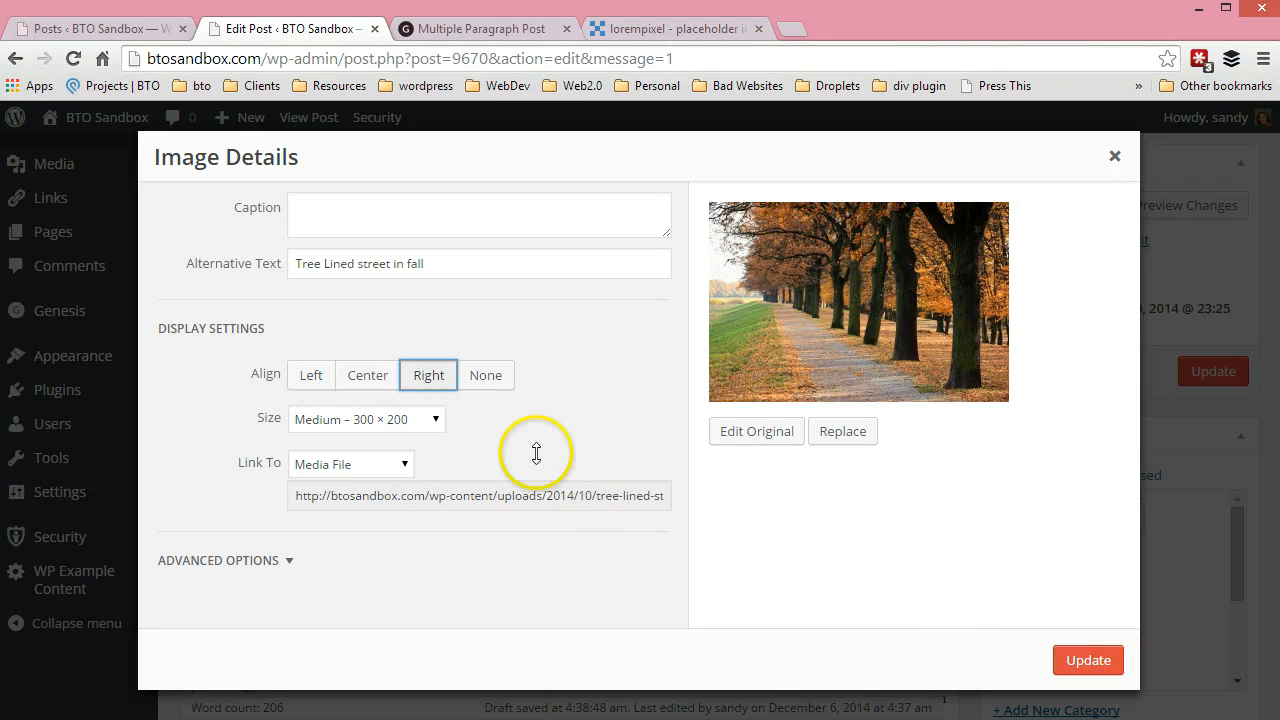
click(1090, 658)
click(1194, 371)
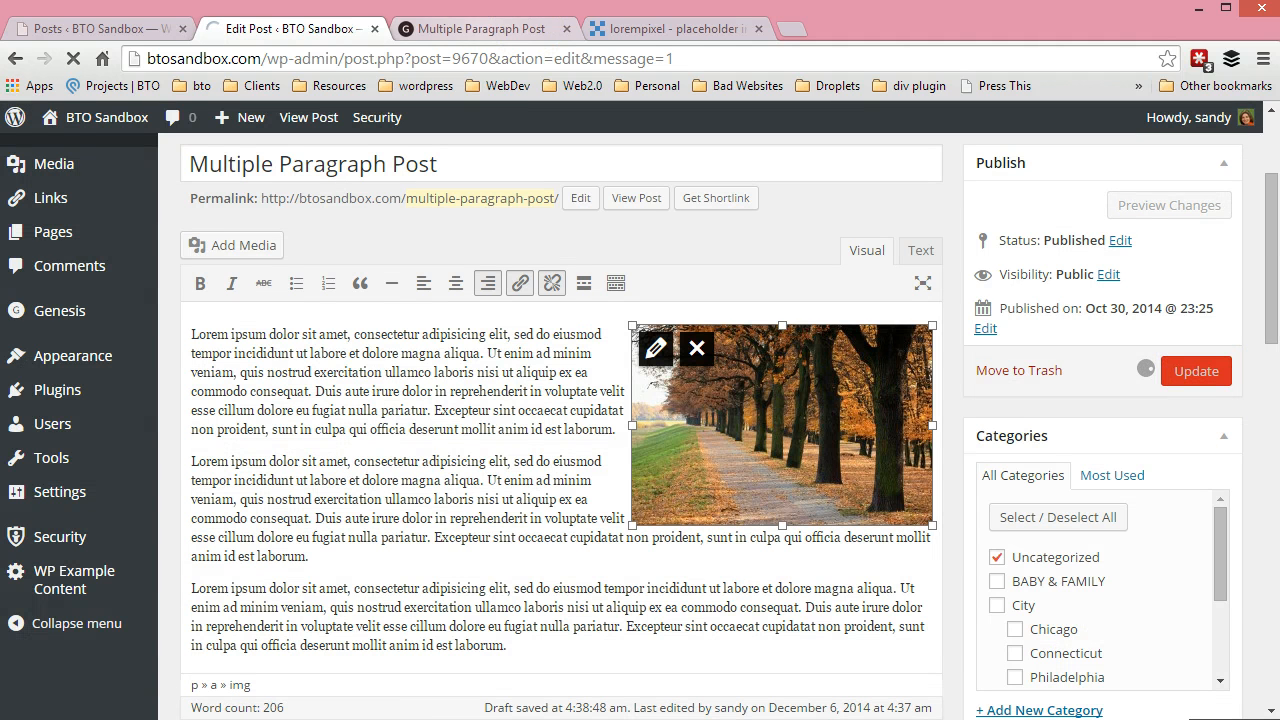
click(481, 29)
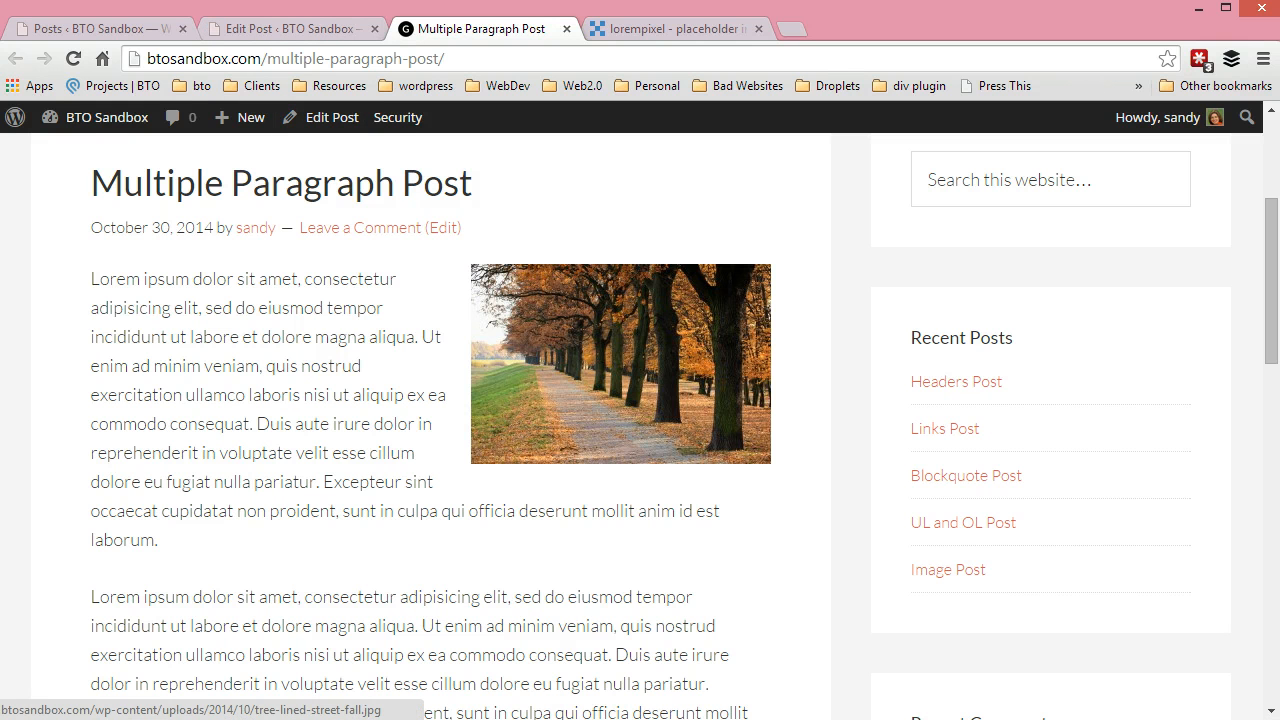
Review the attachment display settings of bto-green-outline.jpg in the post's media library and return to the published page
click(292, 27)
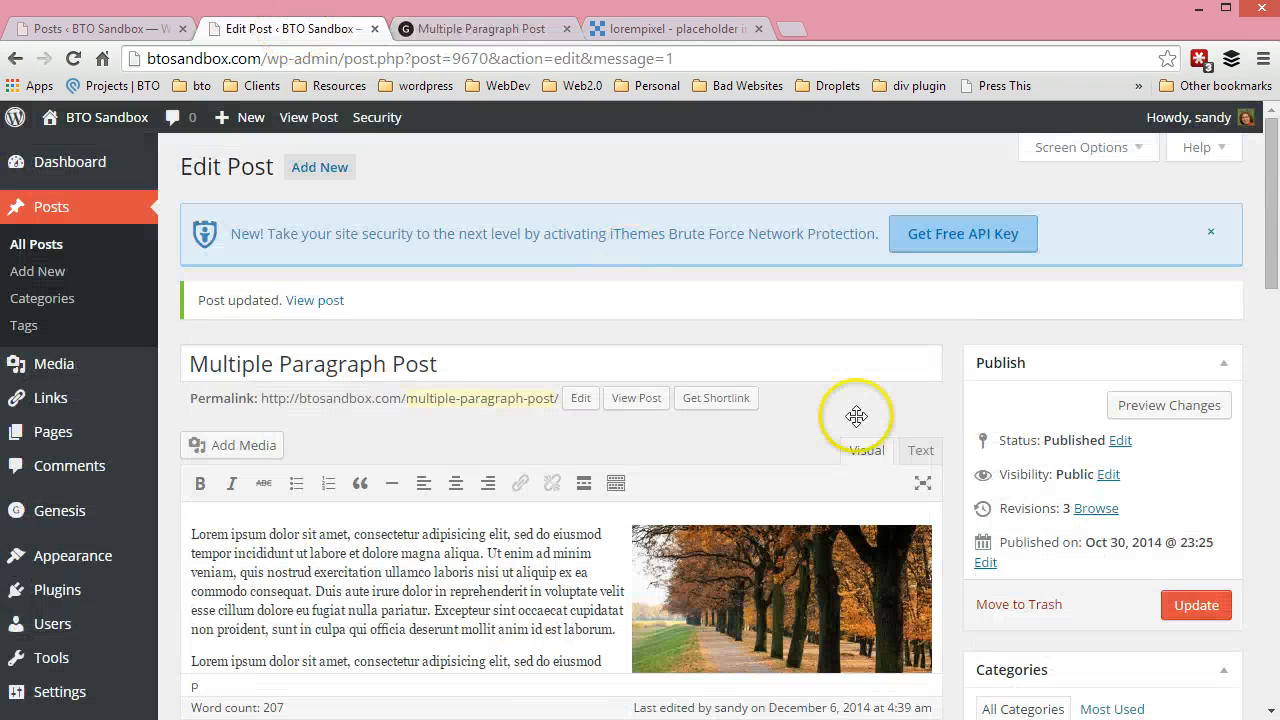
click(230, 445)
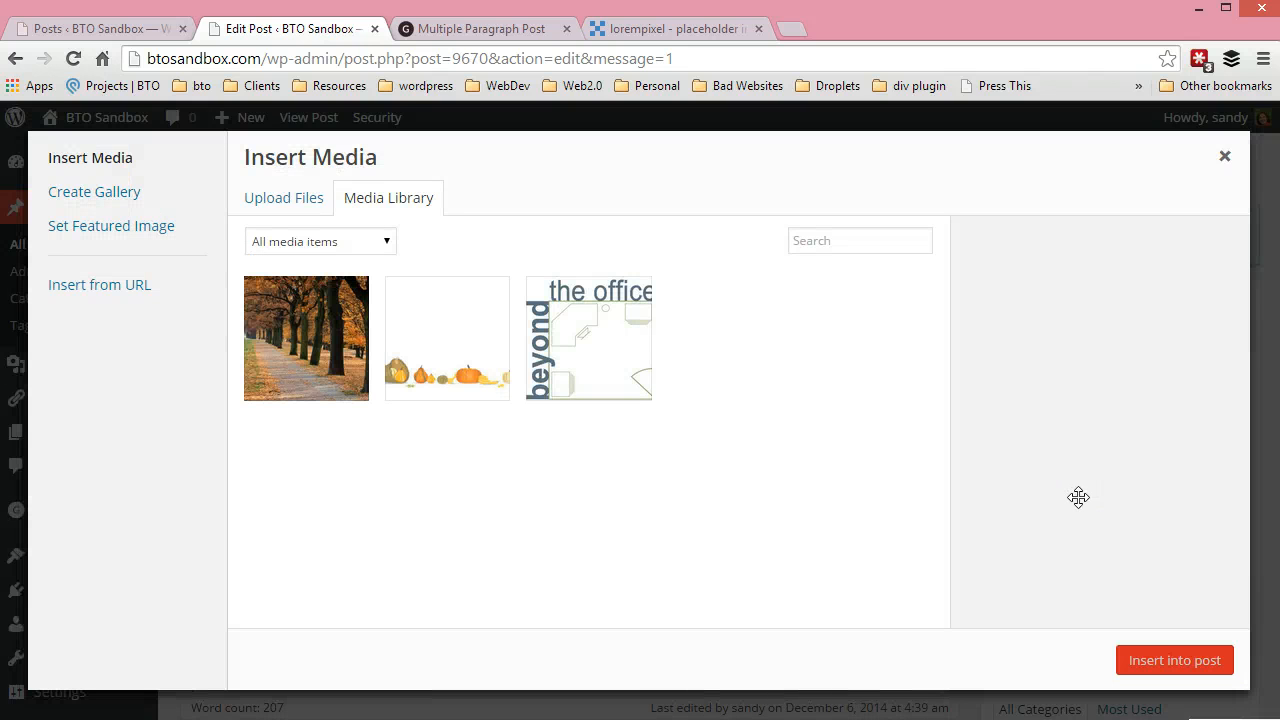
click(498, 322)
click(562, 332)
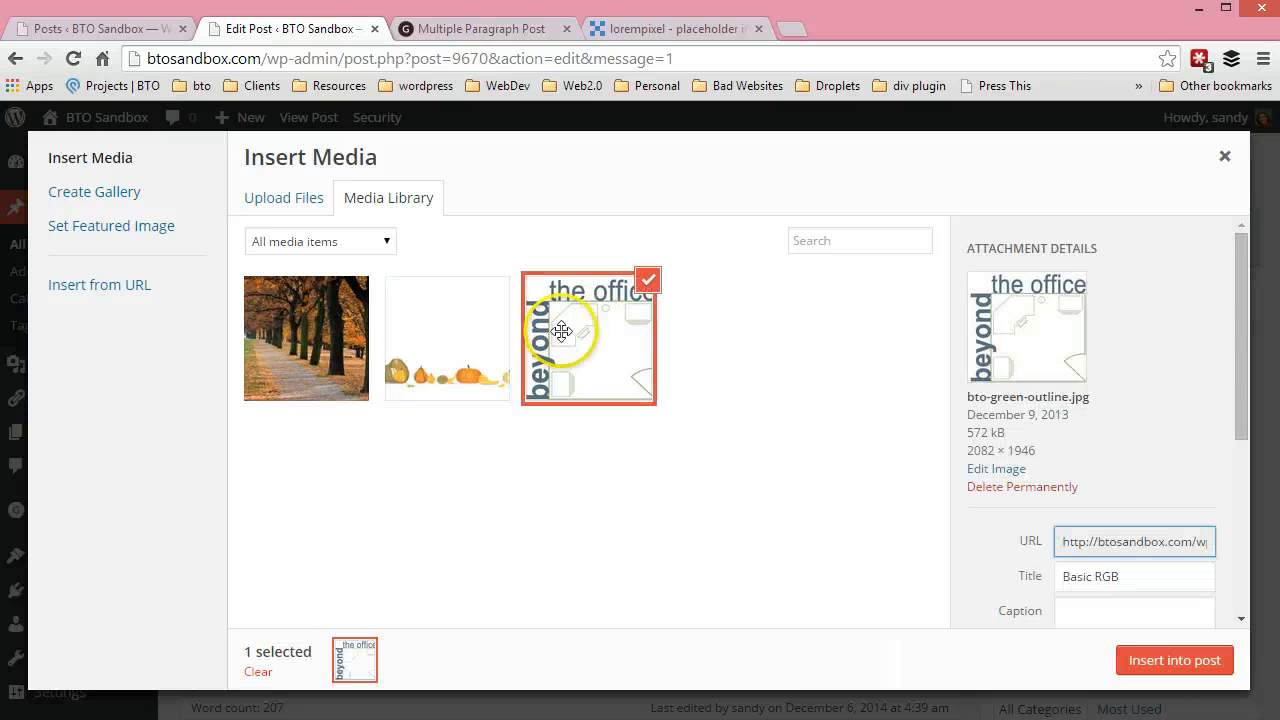
scroll(1115, 457, down, 1)
scroll(1110, 470, down, 3)
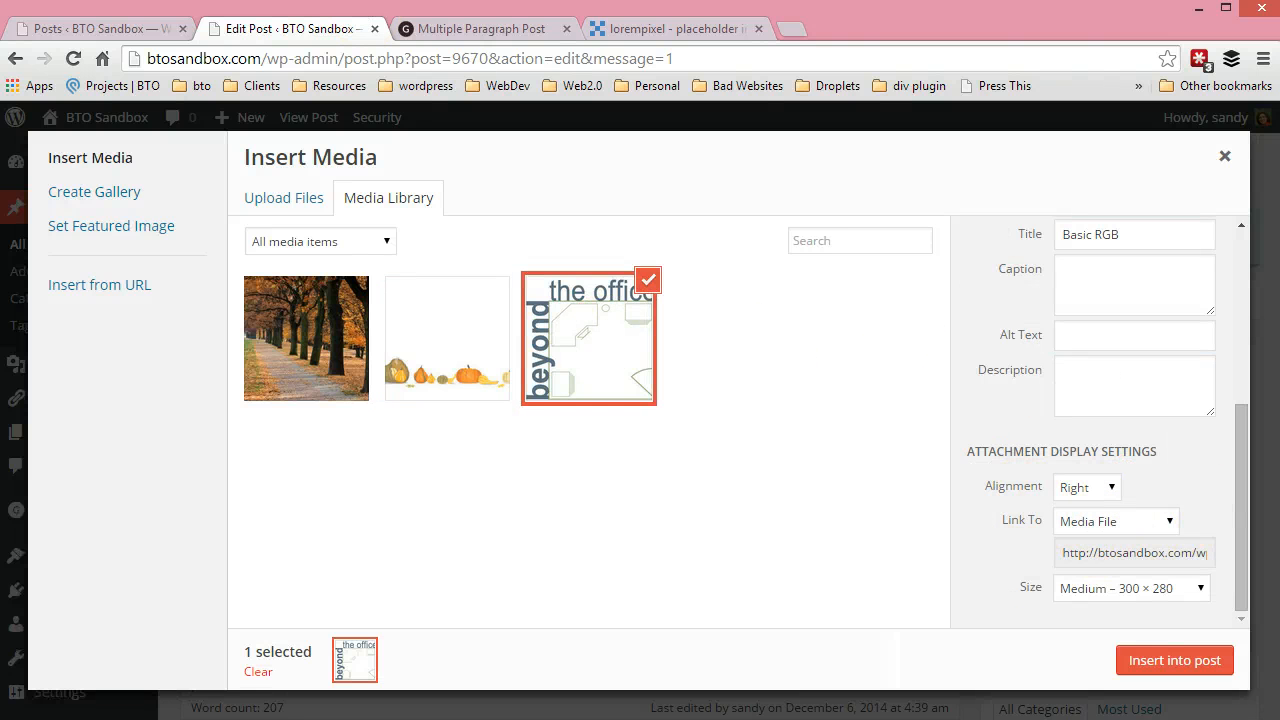
key(ctrl+Tab)
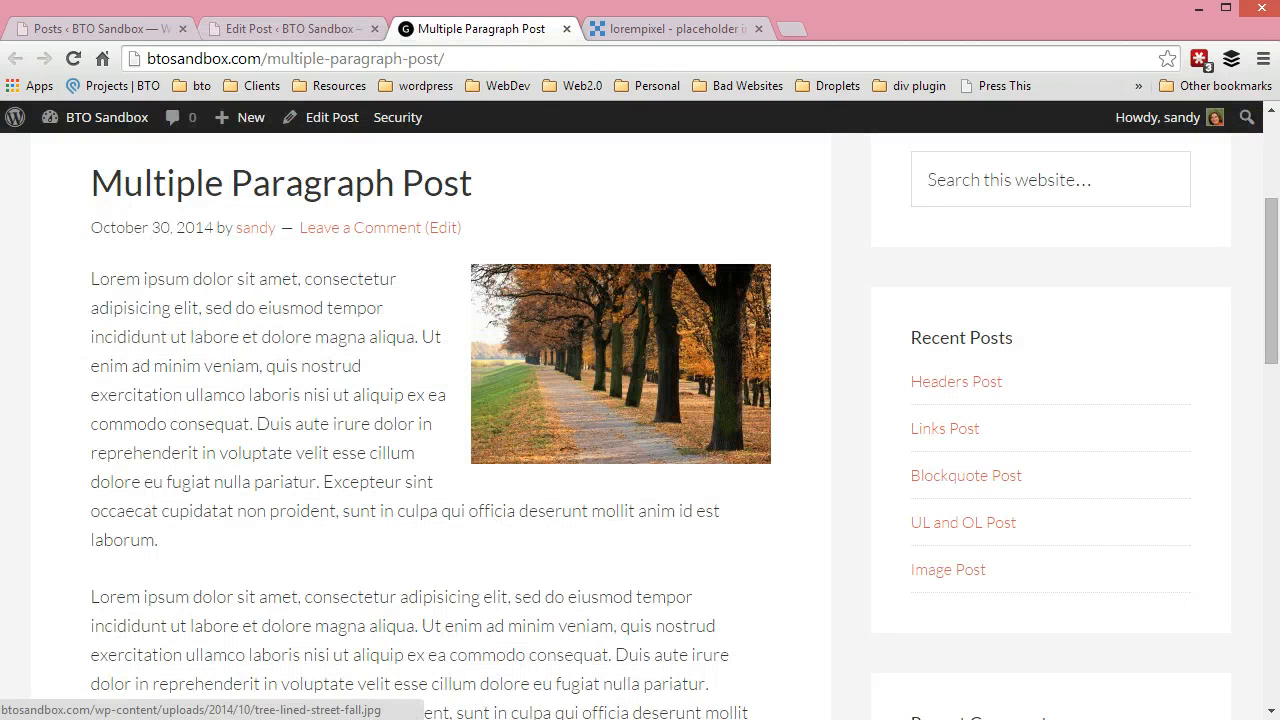
Open the autumn photo's linked media file from the published post and return to the post page
click(621, 364)
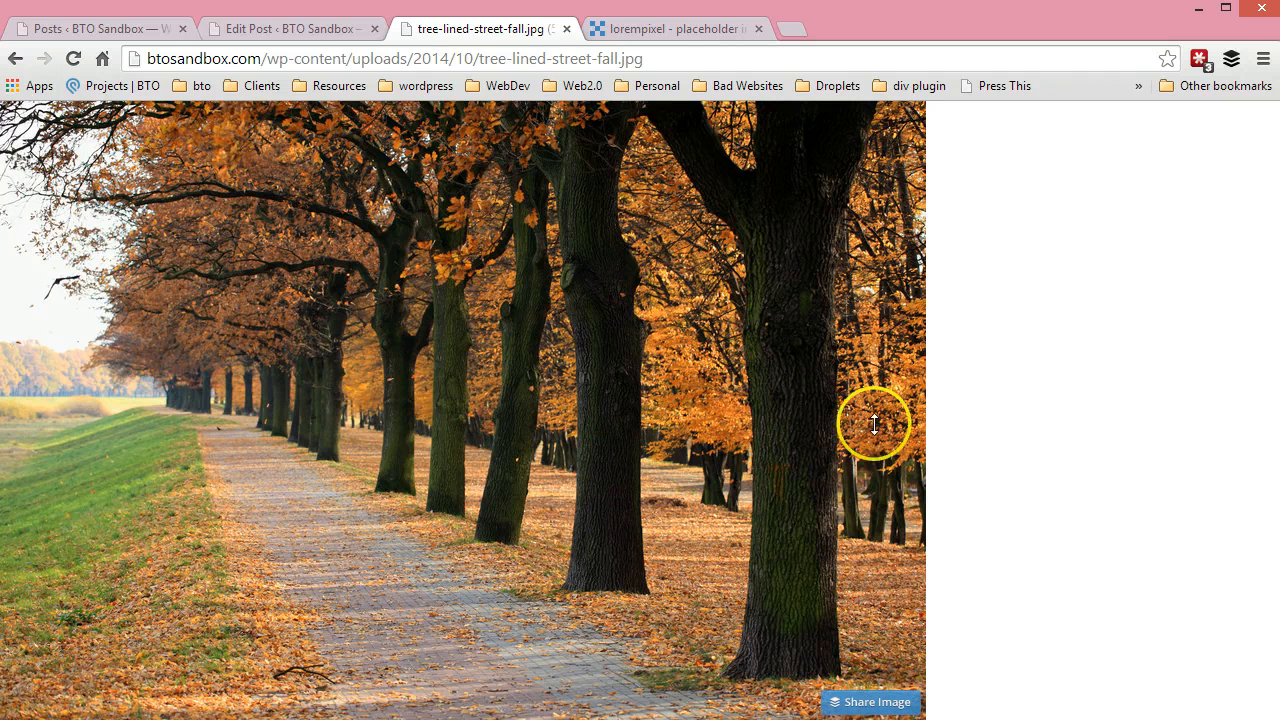
click(12, 57)
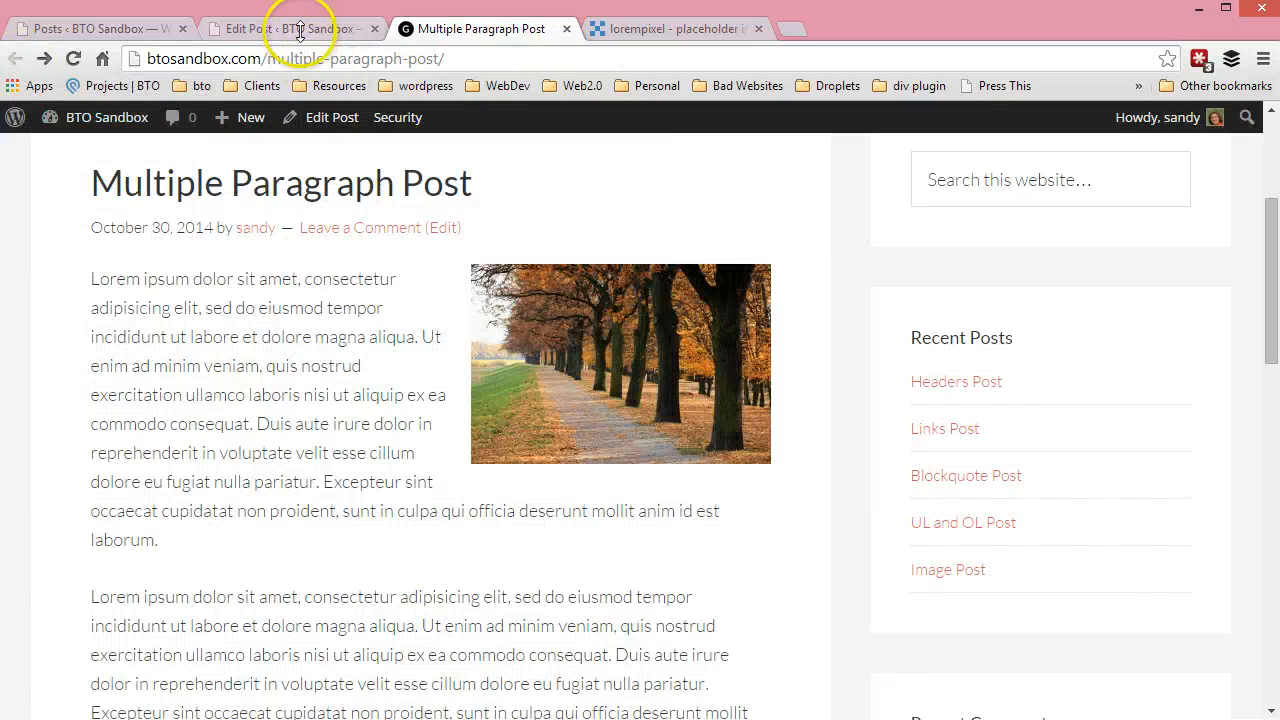
Set the office outline image's link to None in the post editor's media library and close the library without inserting the image
click(294, 29)
click(1112, 520)
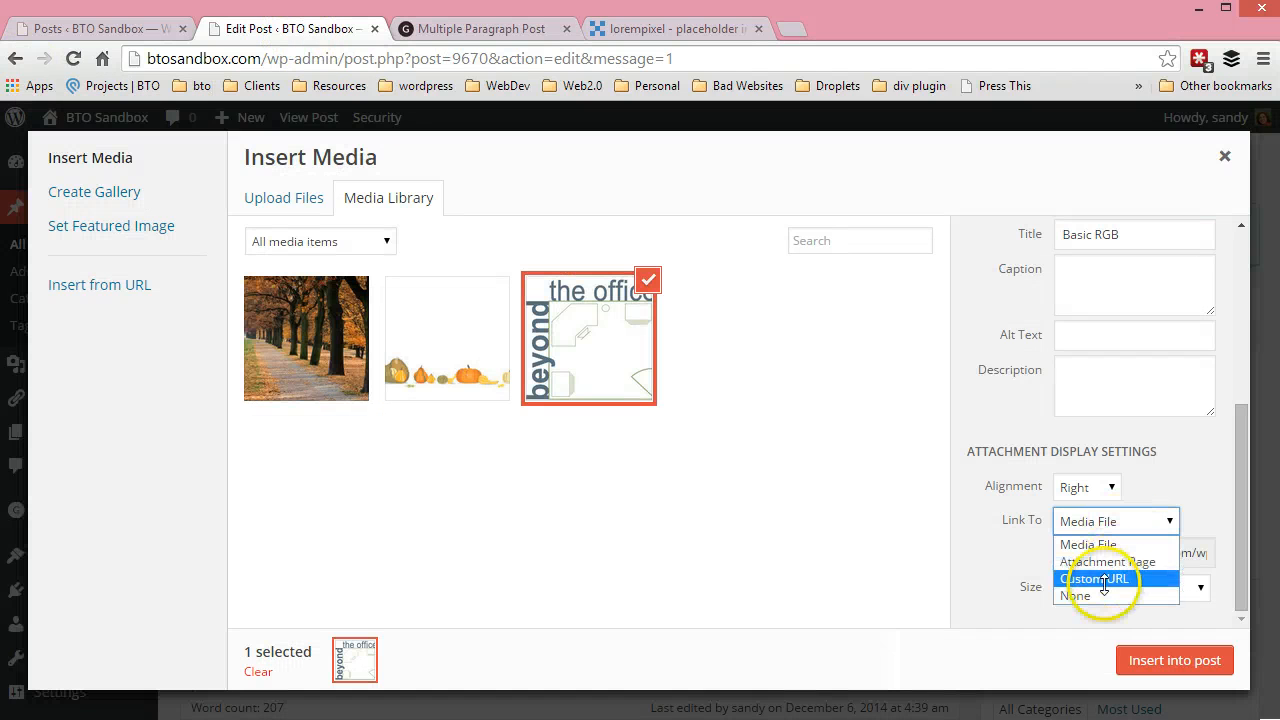
click(1072, 595)
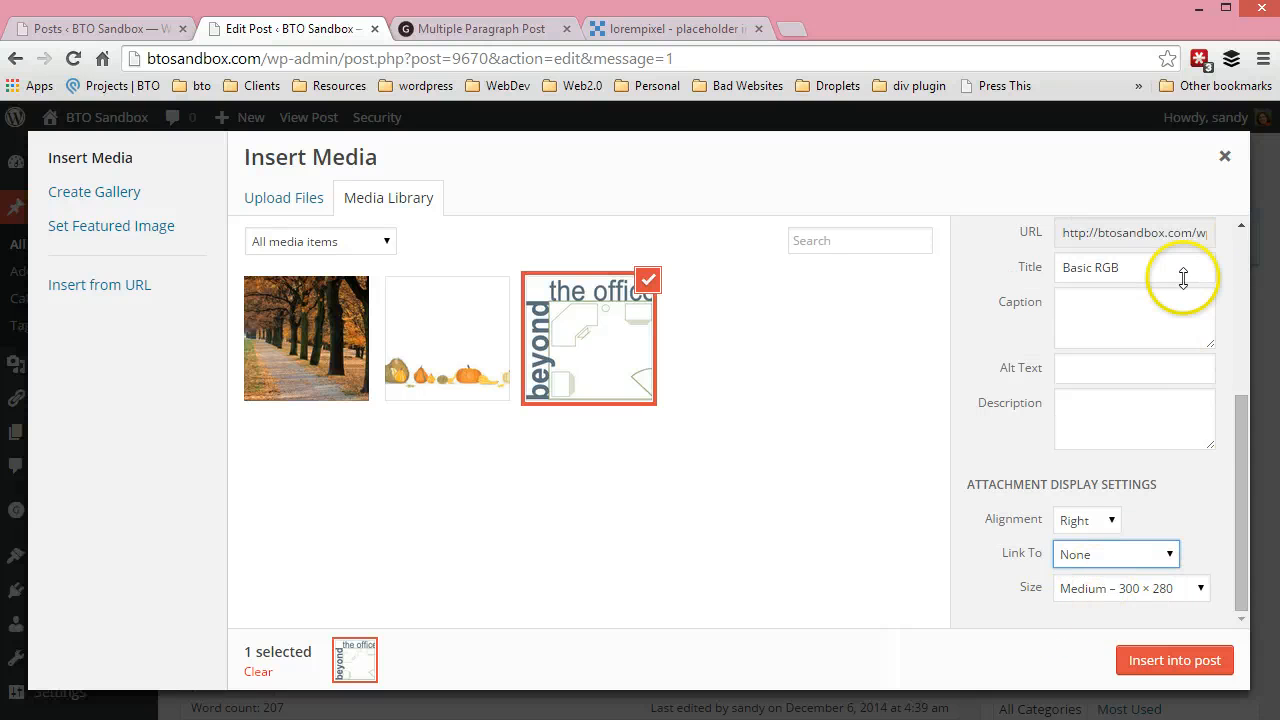
click(1222, 153)
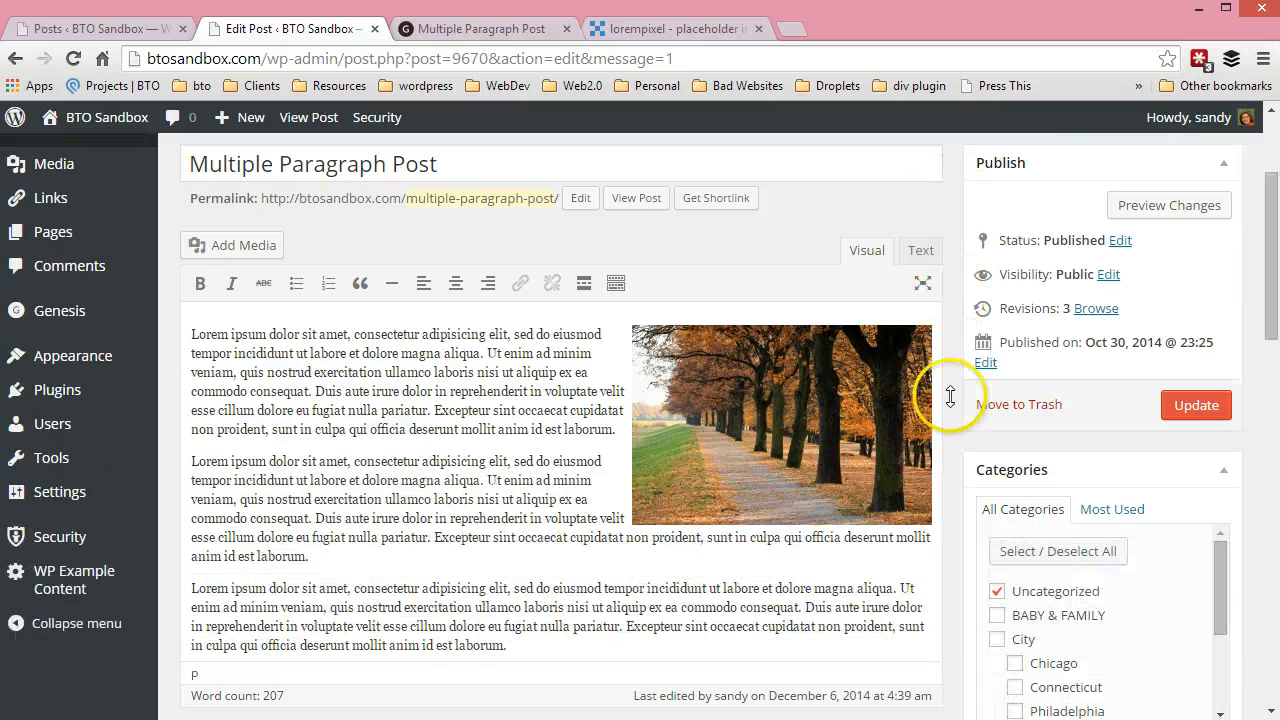
Set the autumn photo's link to None in its image details and apply the change
scroll(930, 391, down, 2)
click(730, 436)
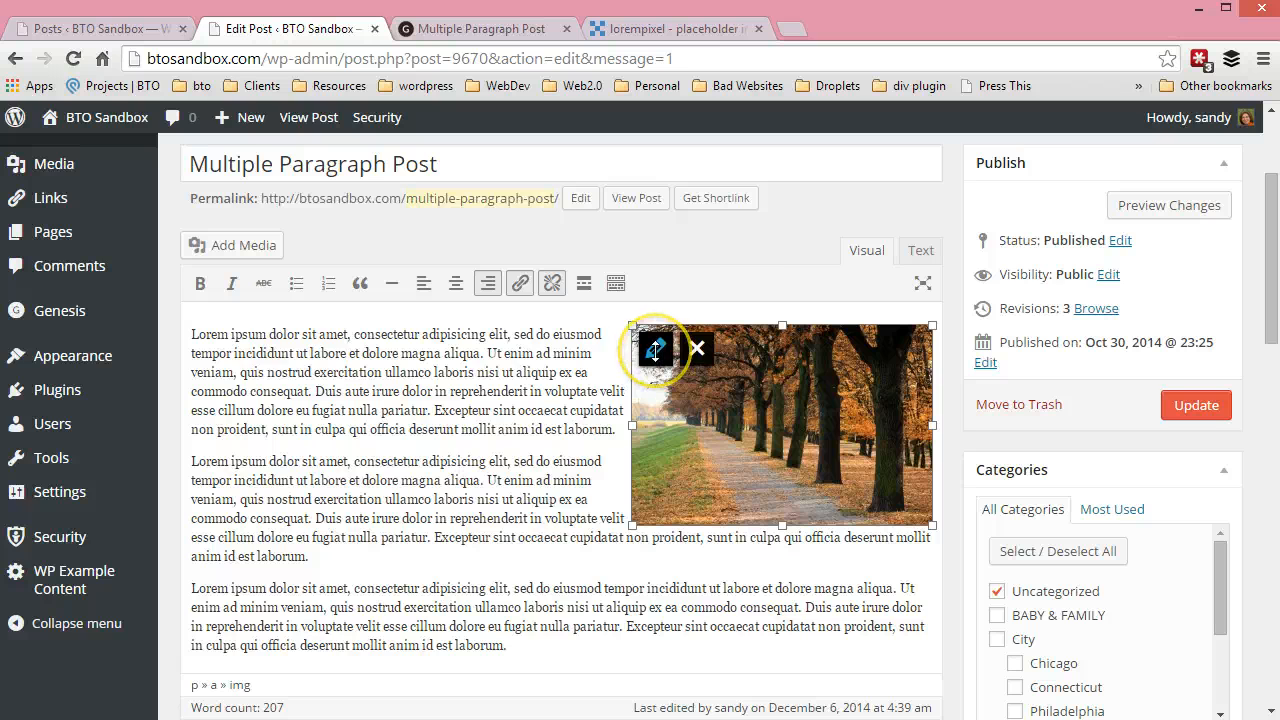
click(655, 349)
click(326, 464)
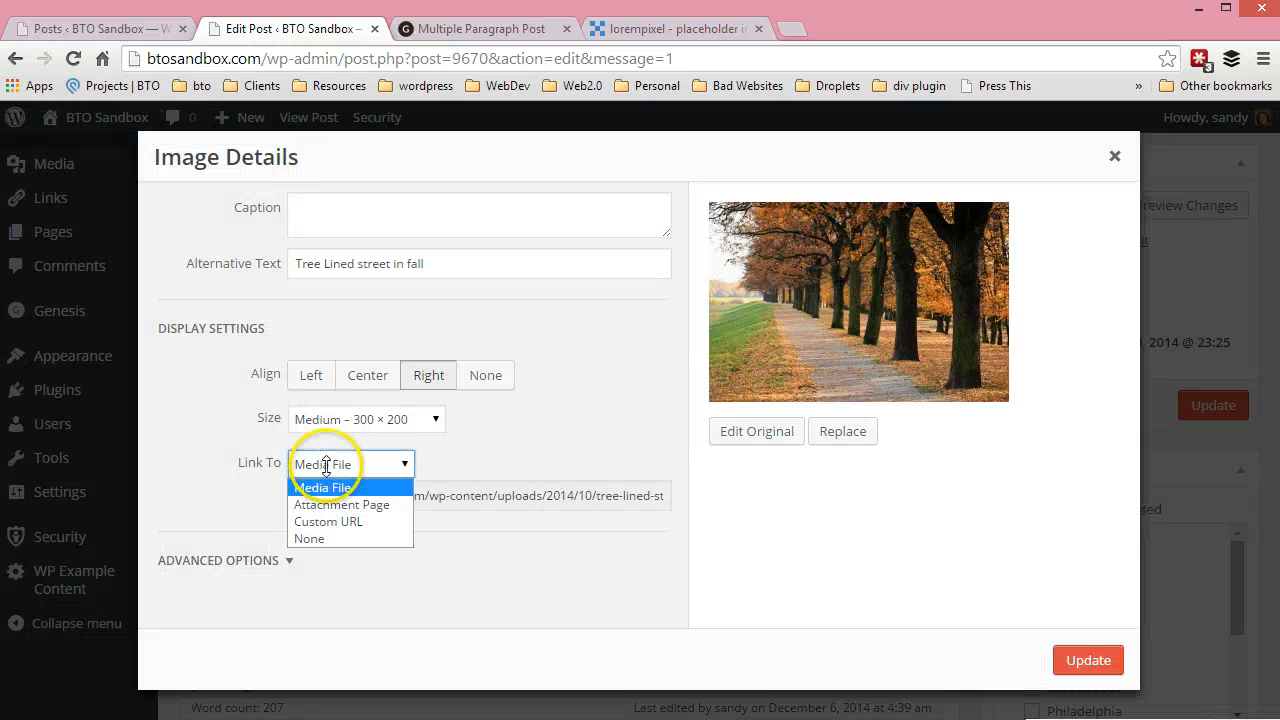
click(318, 538)
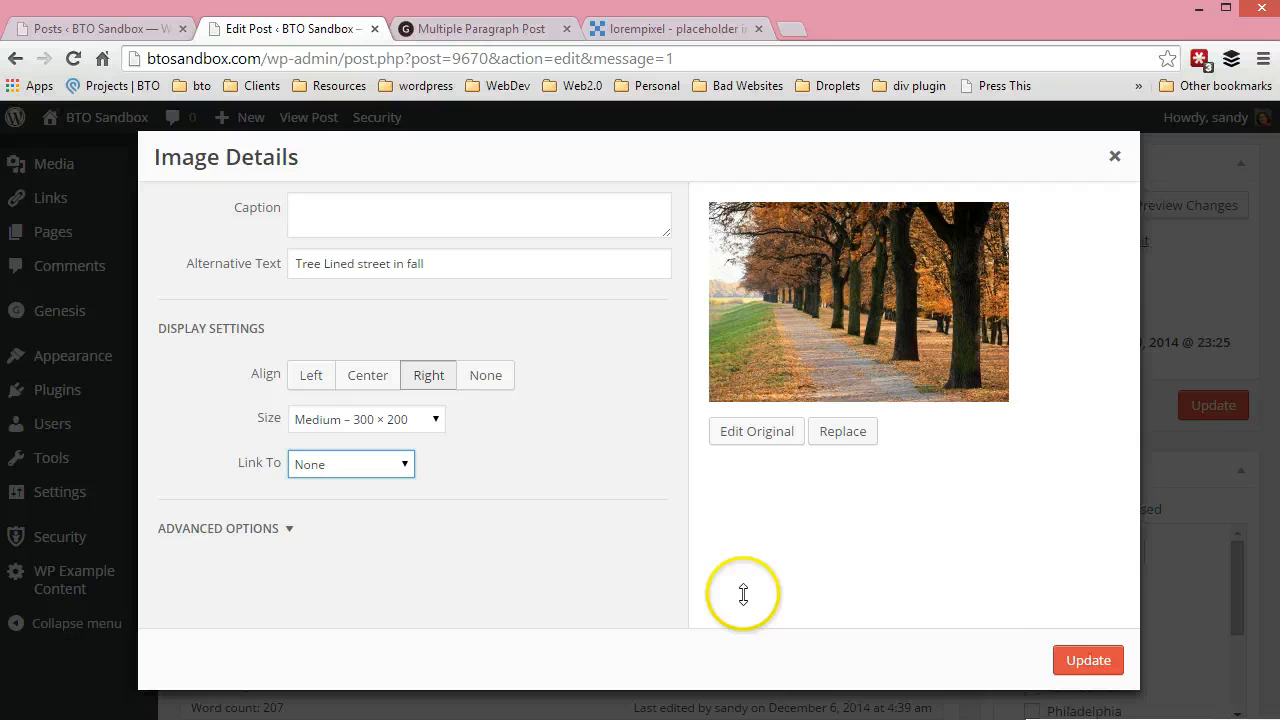
click(1078, 645)
click(489, 537)
scroll(681, 530, down, 1)
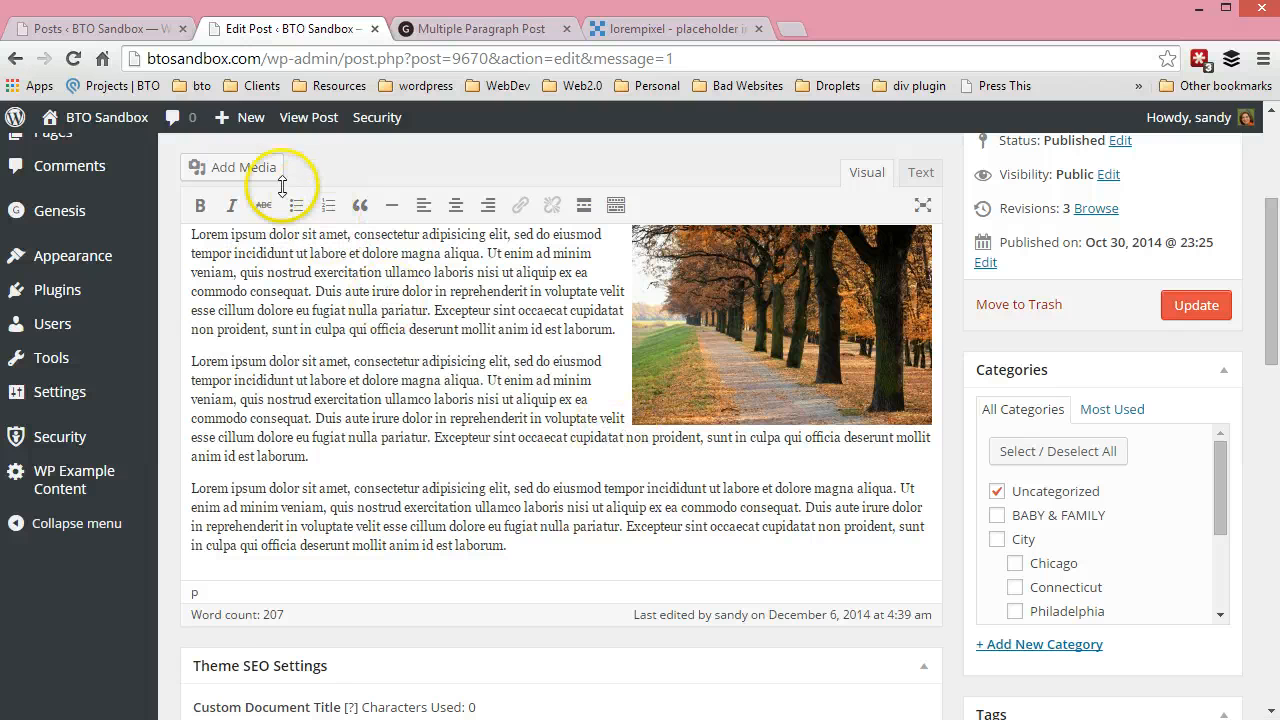
click(244, 167)
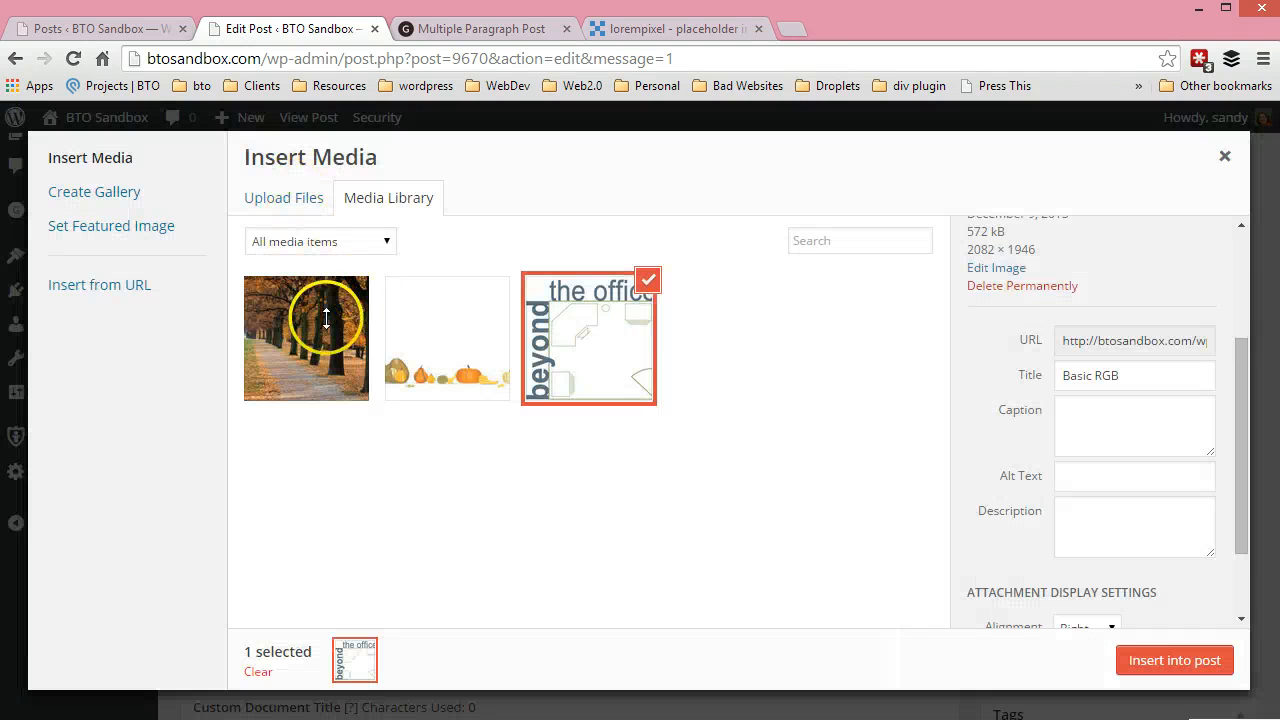
scroll(1166, 553, down, 2)
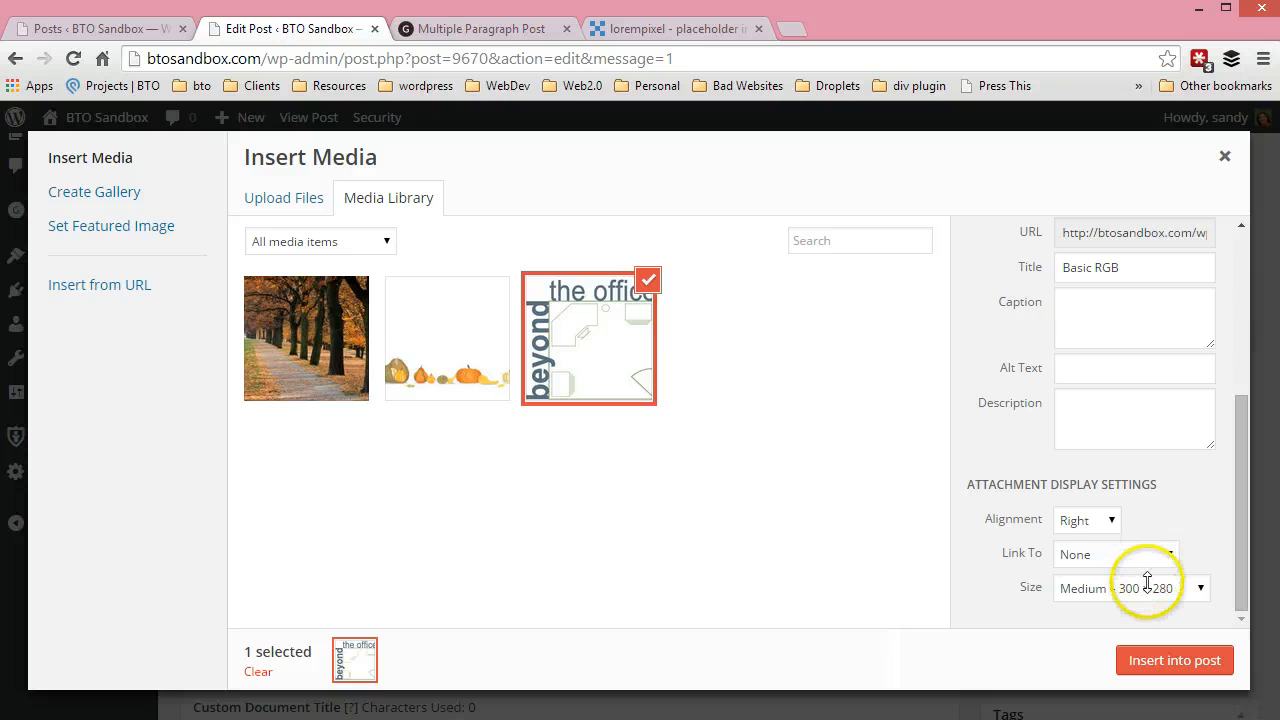
click(1085, 520)
click(1082, 541)
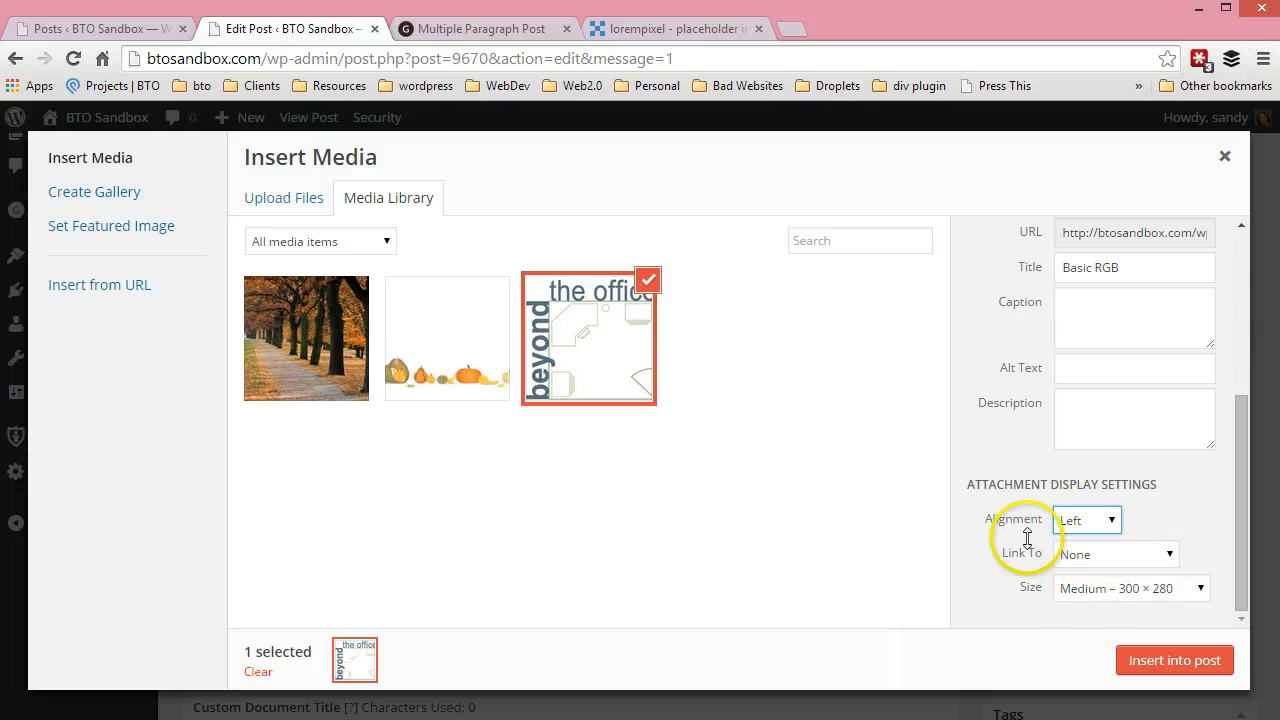
click(1080, 556)
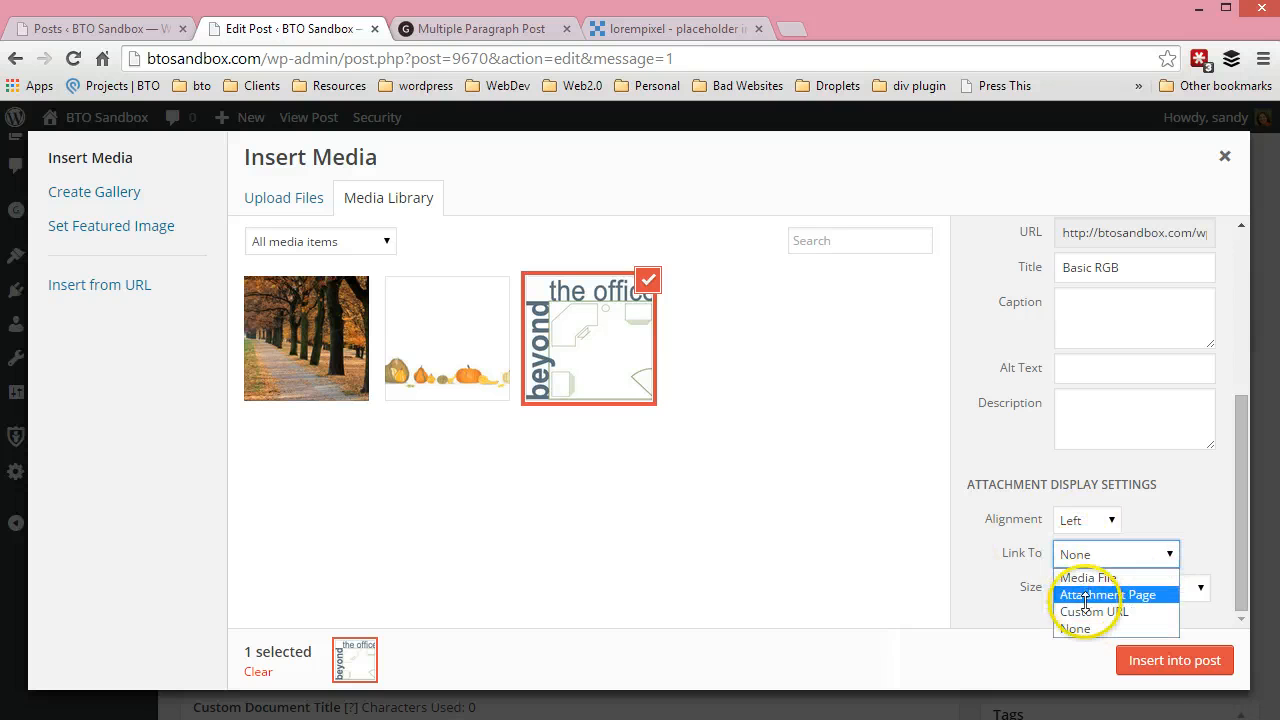
click(1085, 611)
click(1125, 587)
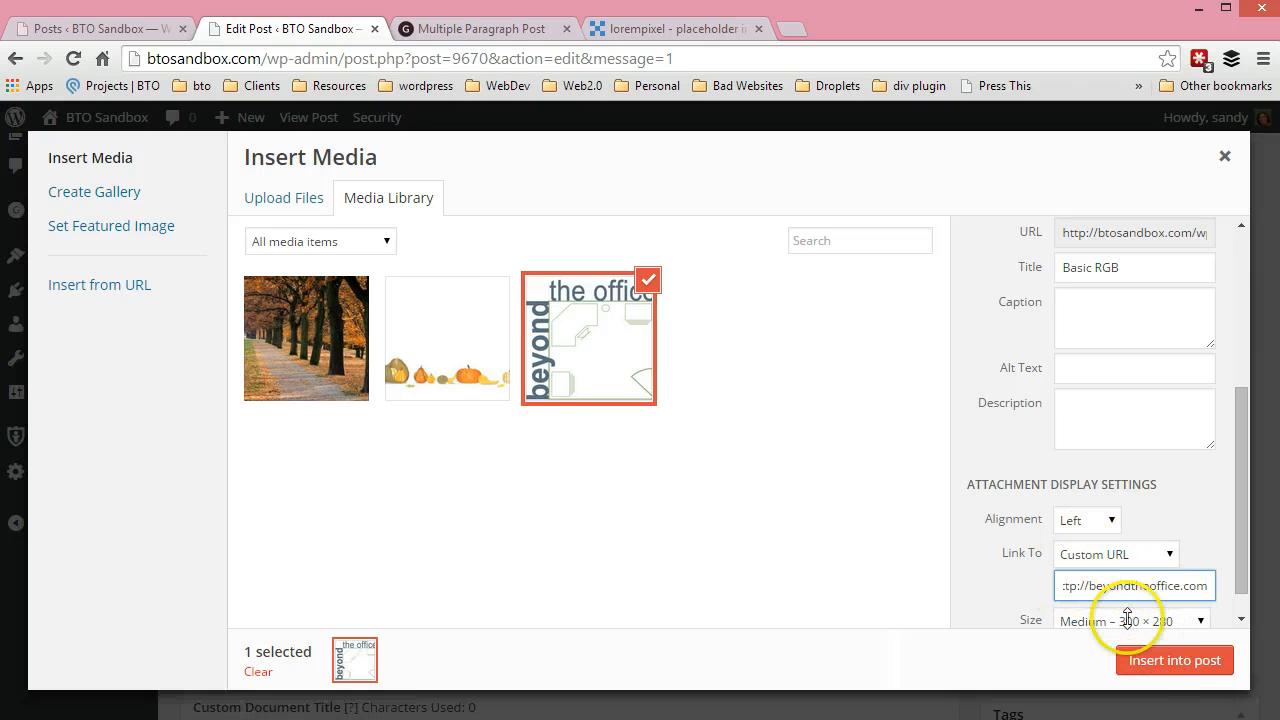
click(1160, 662)
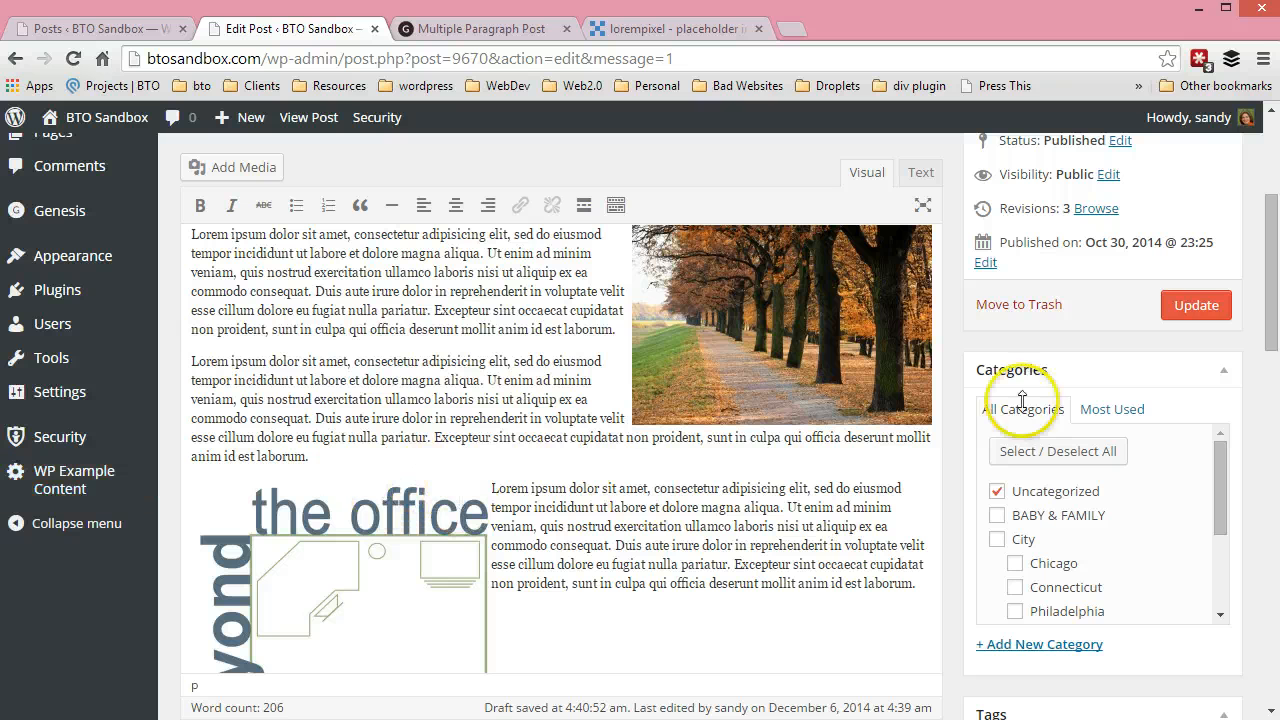
Update the post, reload its published page, and follow the office outline image's link before returning to the post
click(1196, 305)
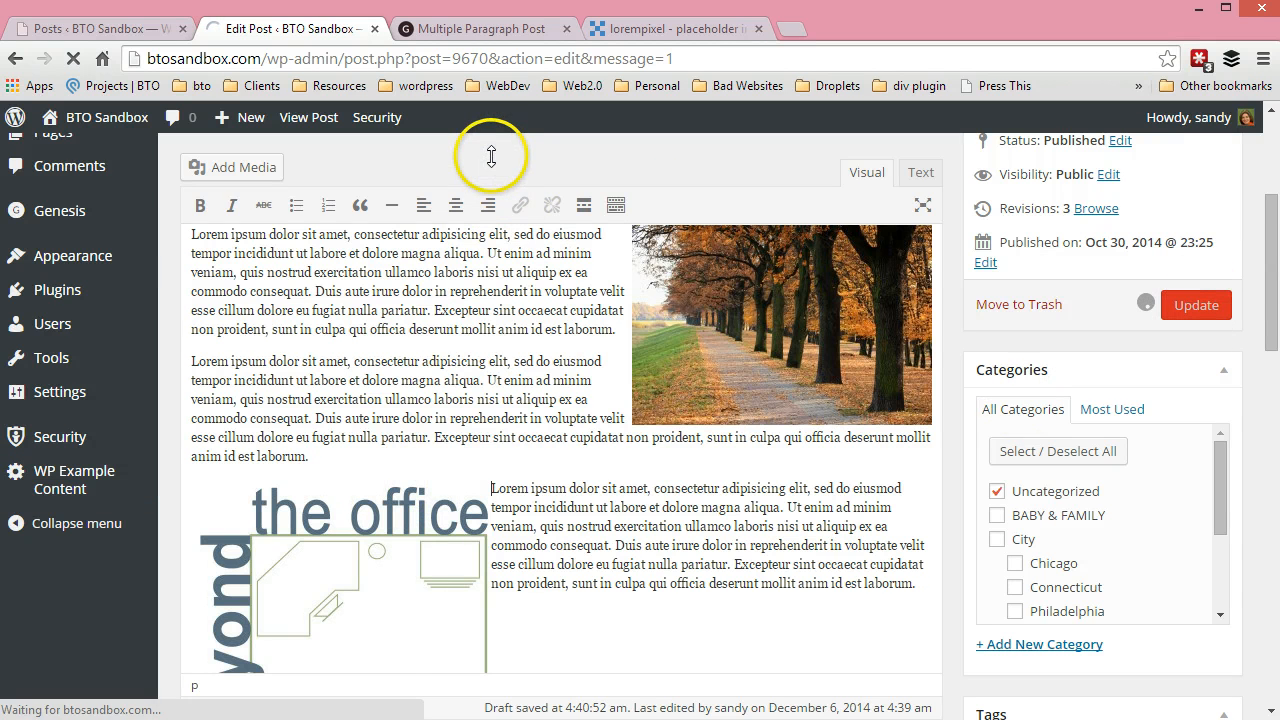
click(472, 29)
click(73, 58)
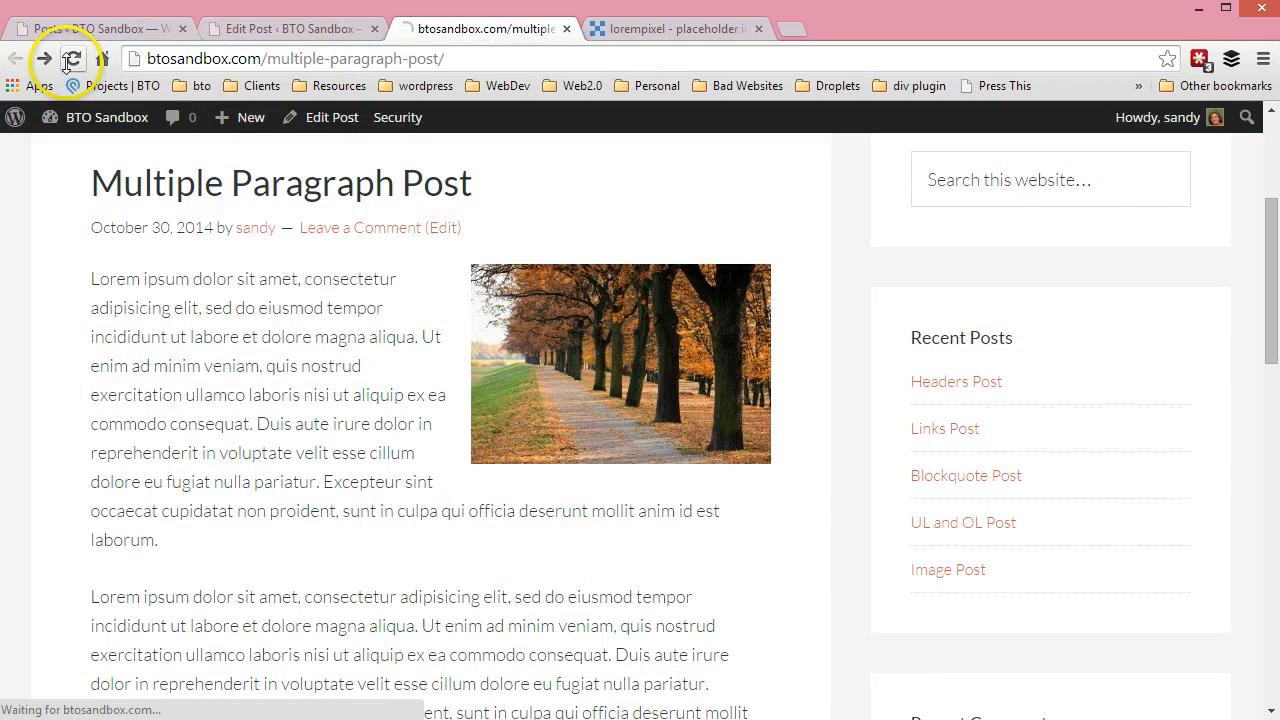
scroll(386, 343, down, 4)
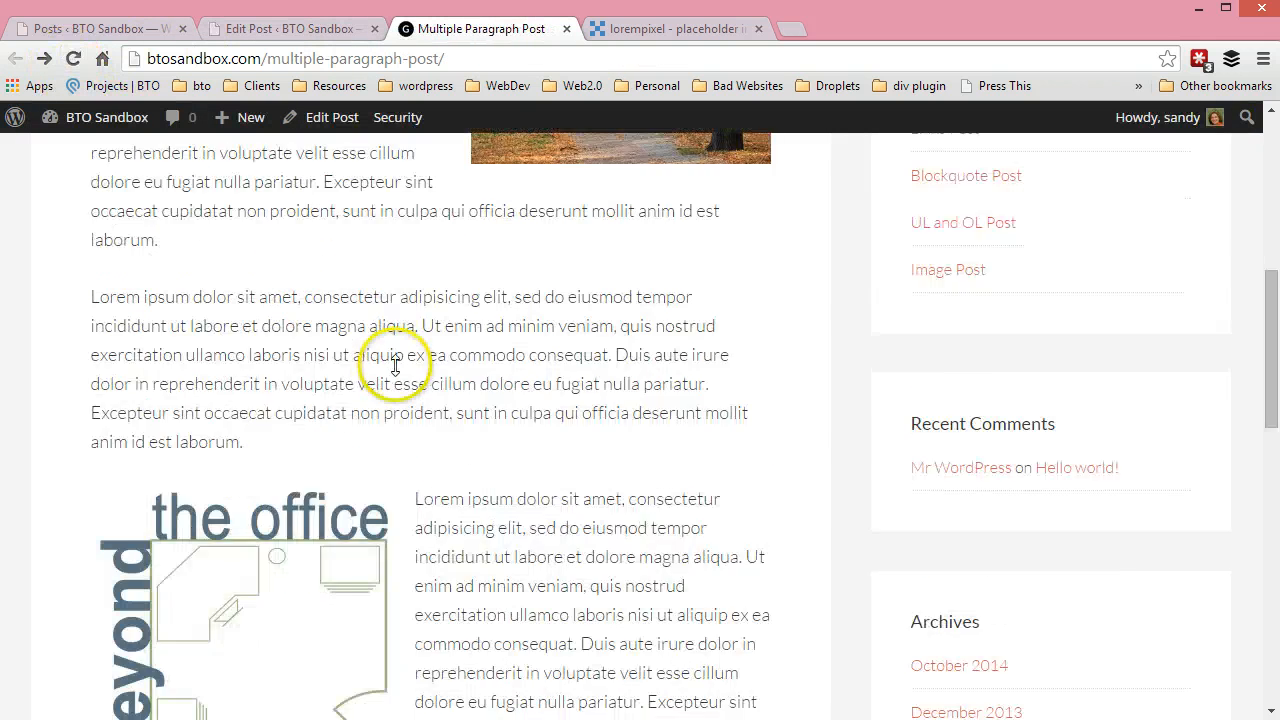
scroll(400, 410, down, 1)
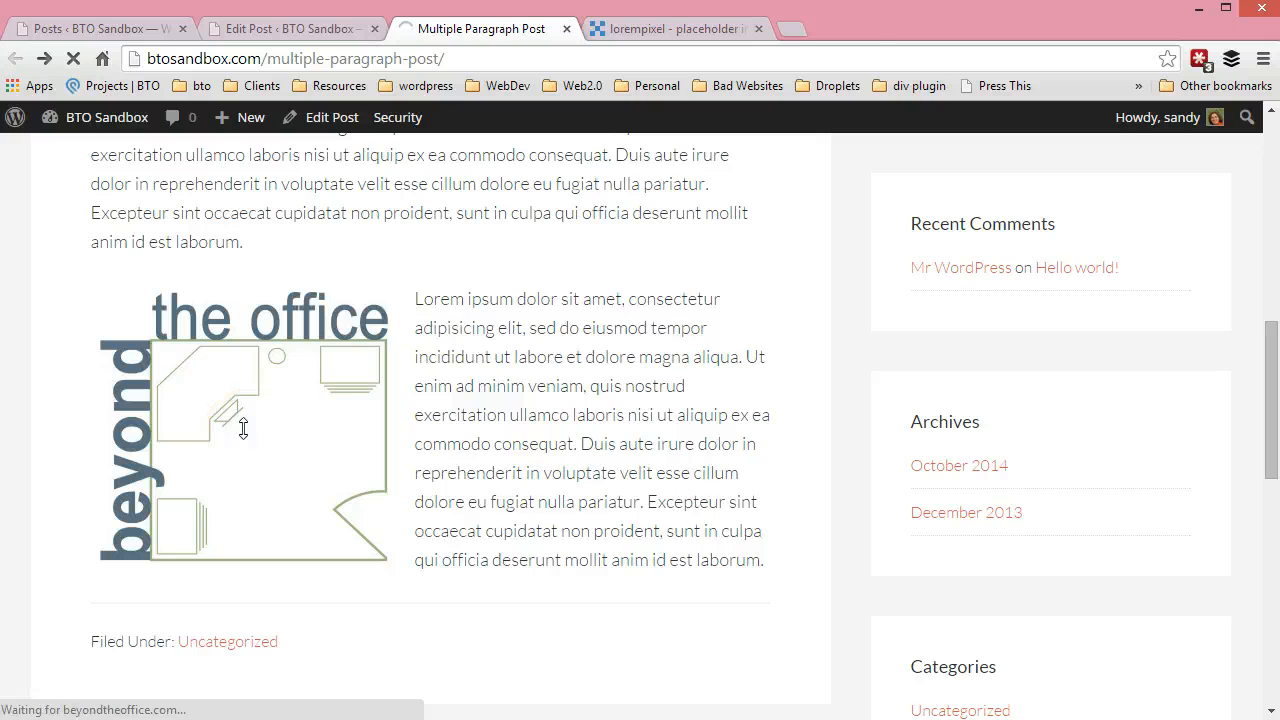
click(282, 444)
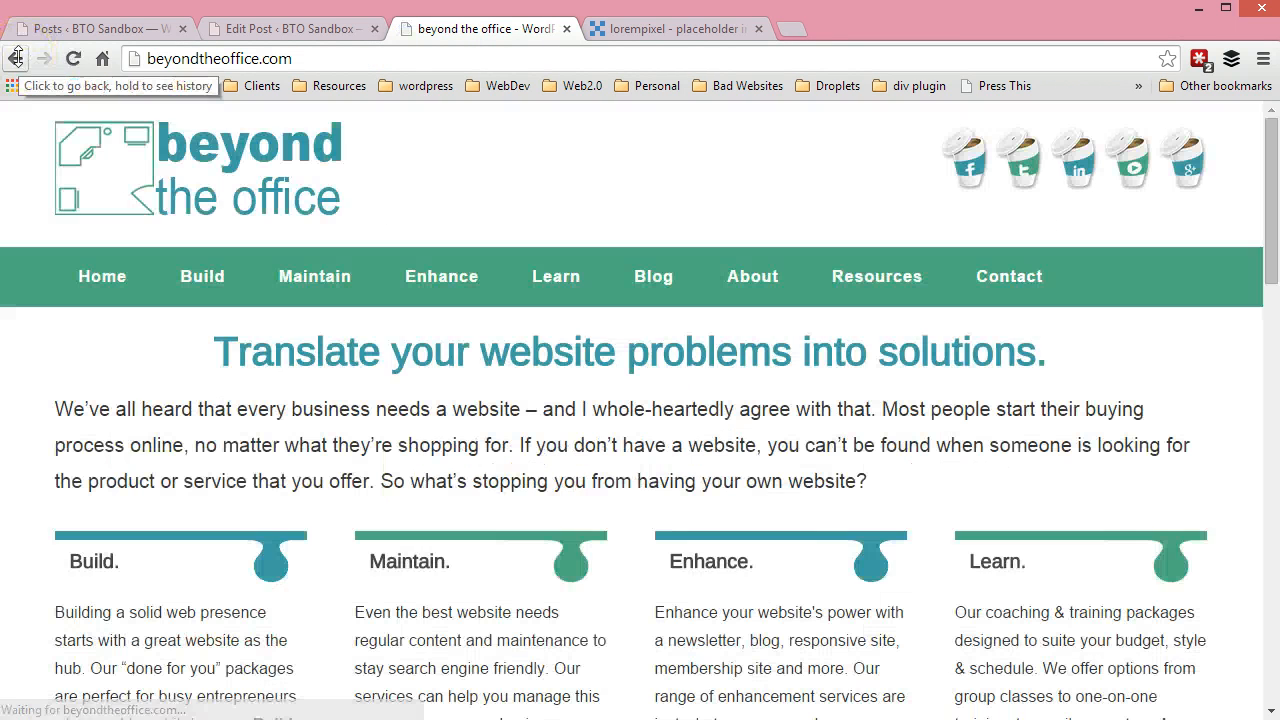
click(16, 57)
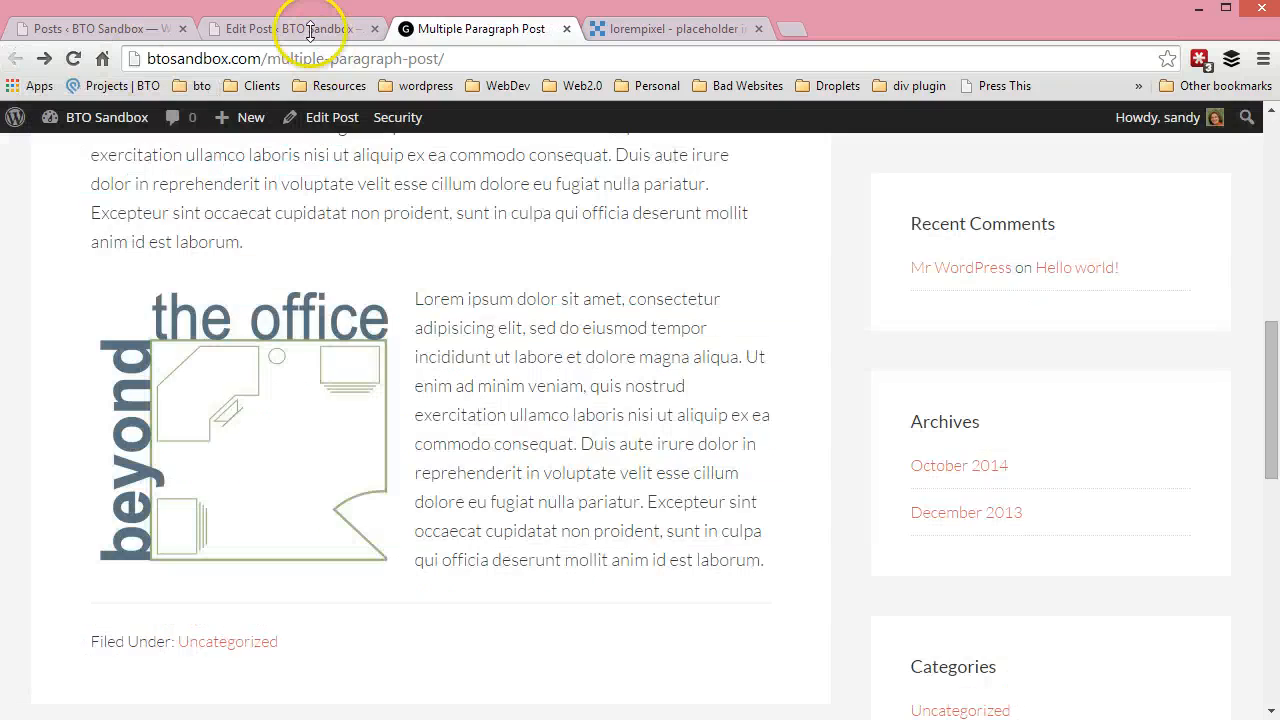
In the post editor, set the office outline image's link to open in a new window/tab through its advanced image options
click(310, 30)
scroll(723, 423, down, 2)
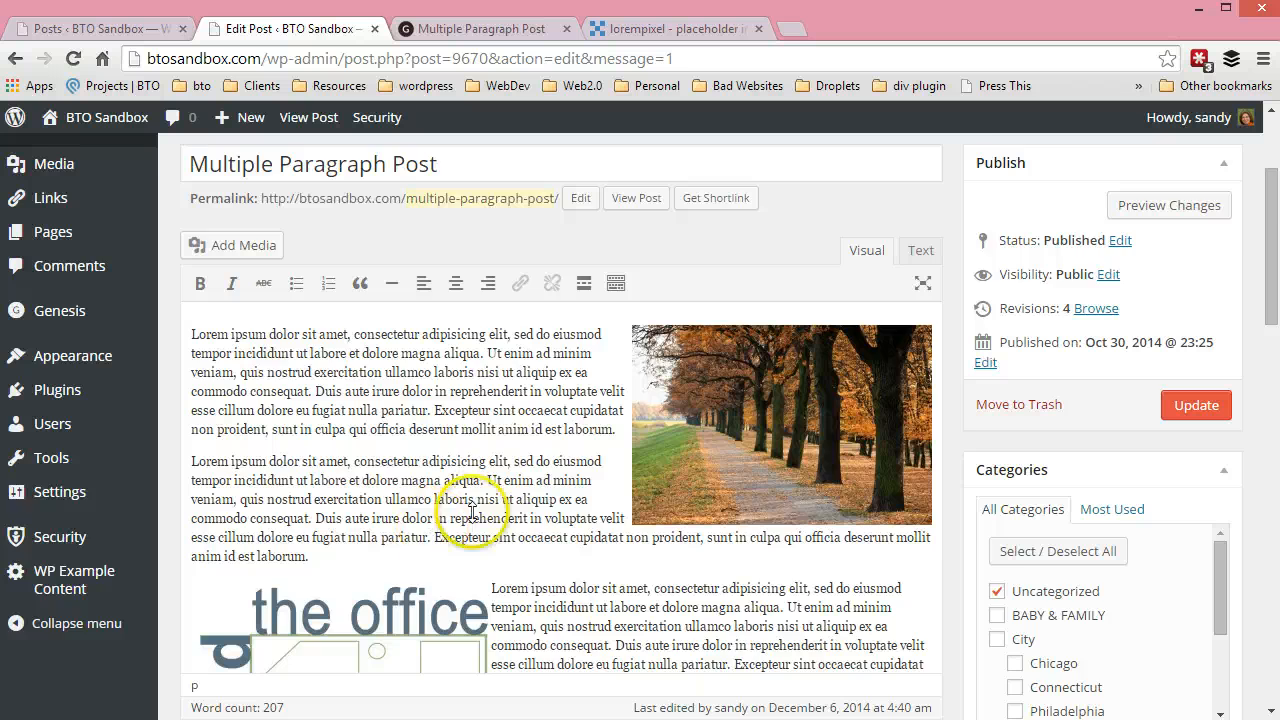
scroll(472, 512, down, 2)
click(277, 522)
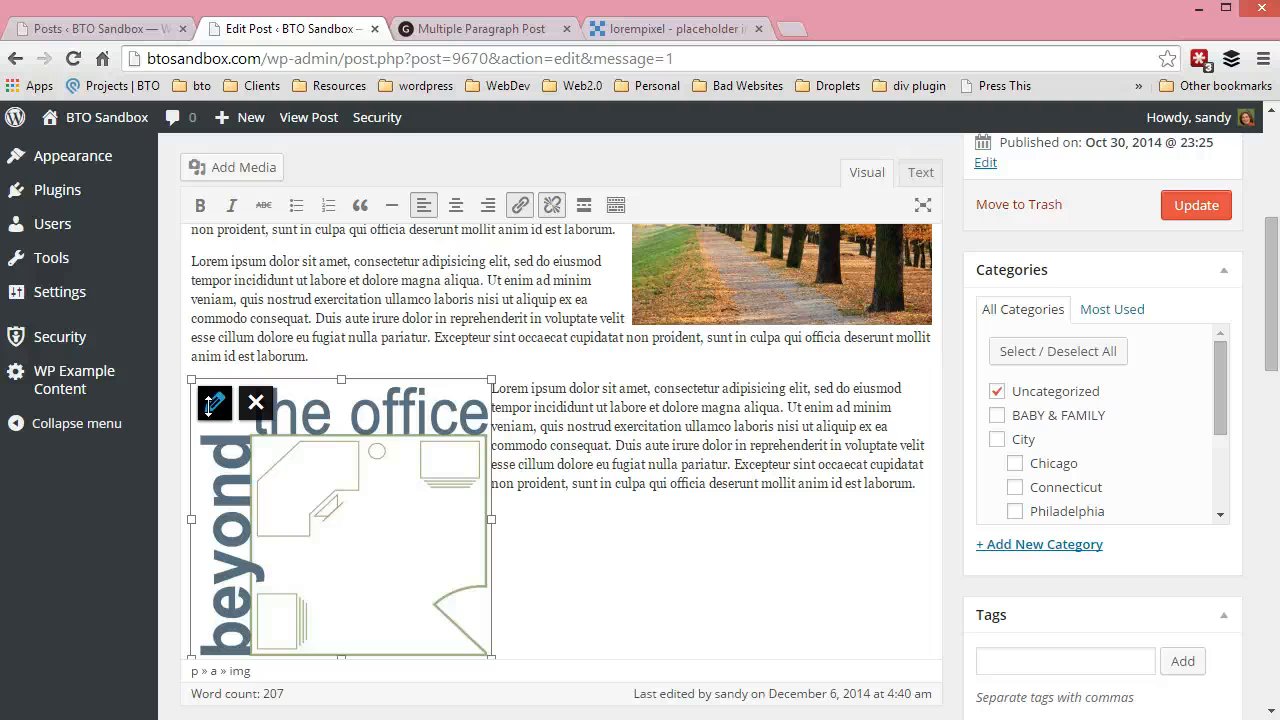
click(213, 403)
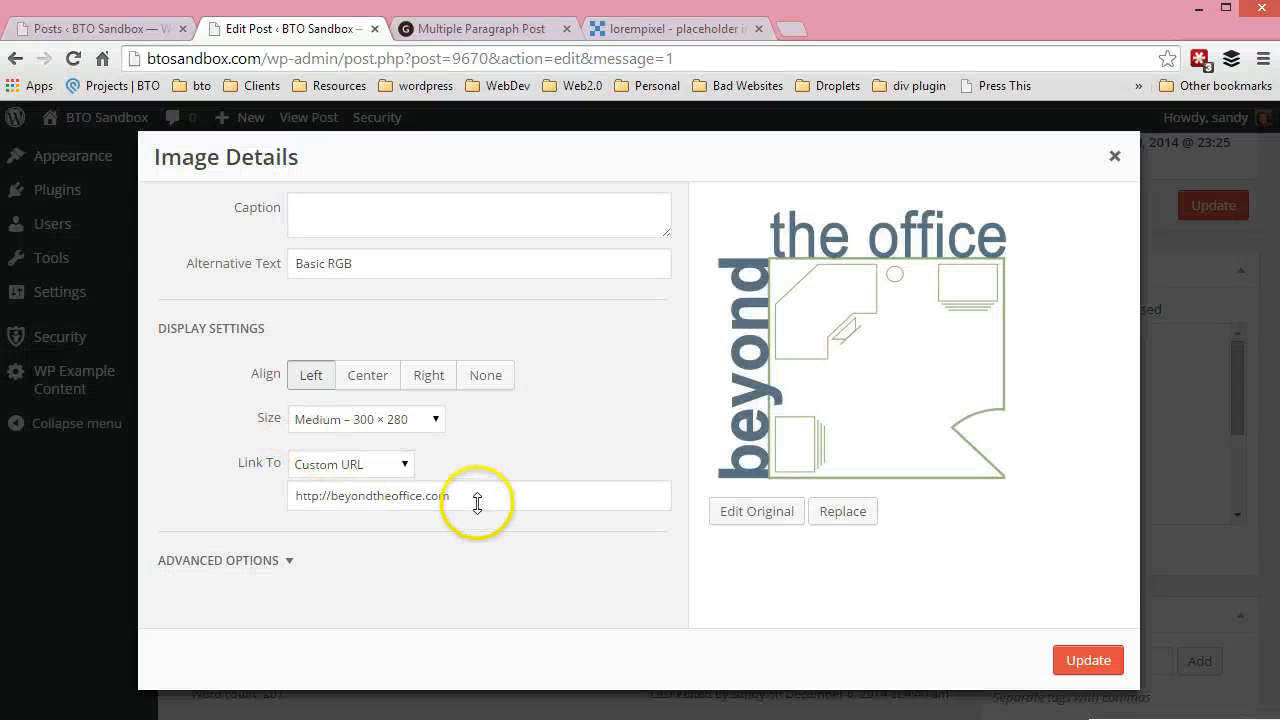
click(284, 560)
scroll(240, 524, down, 2)
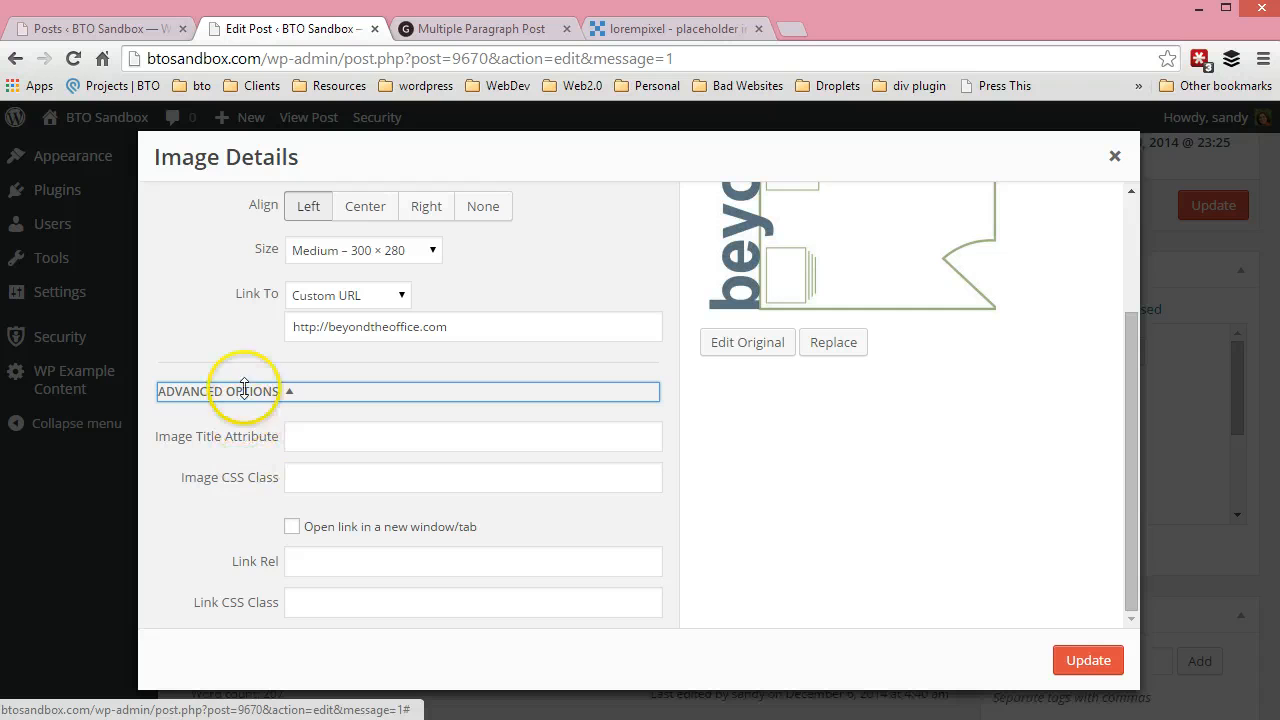
click(300, 393)
click(309, 557)
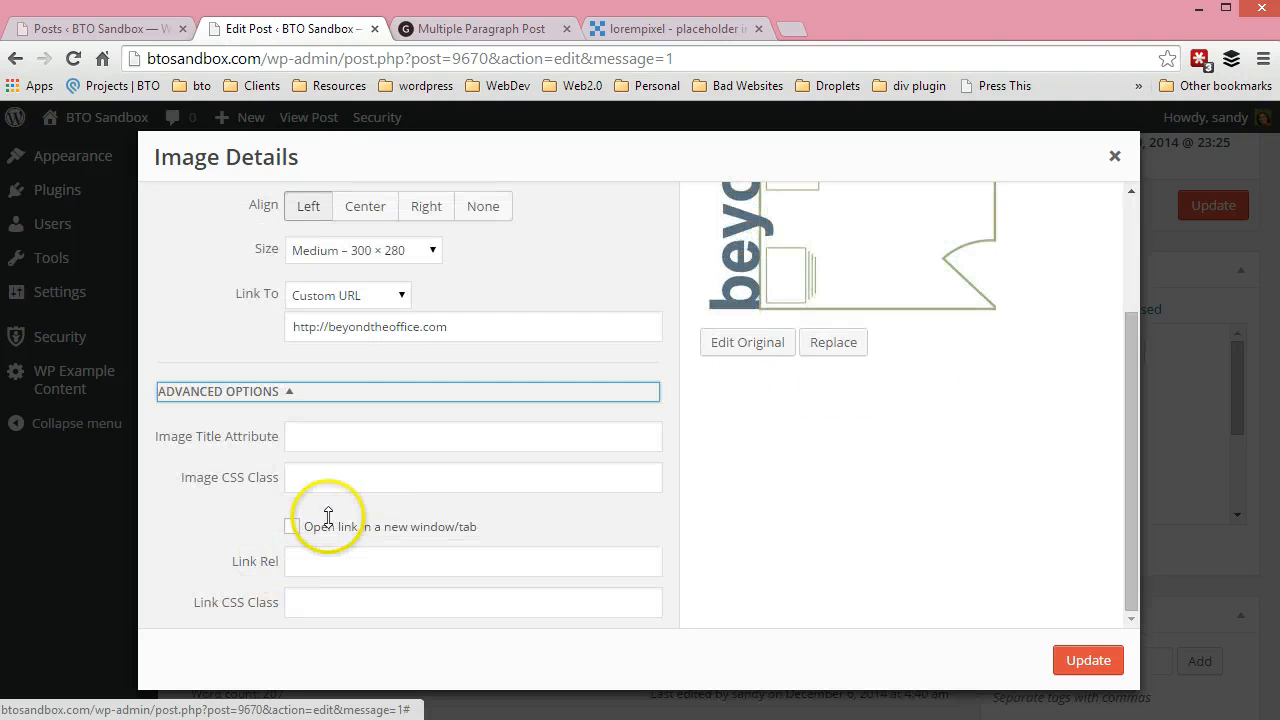
click(291, 526)
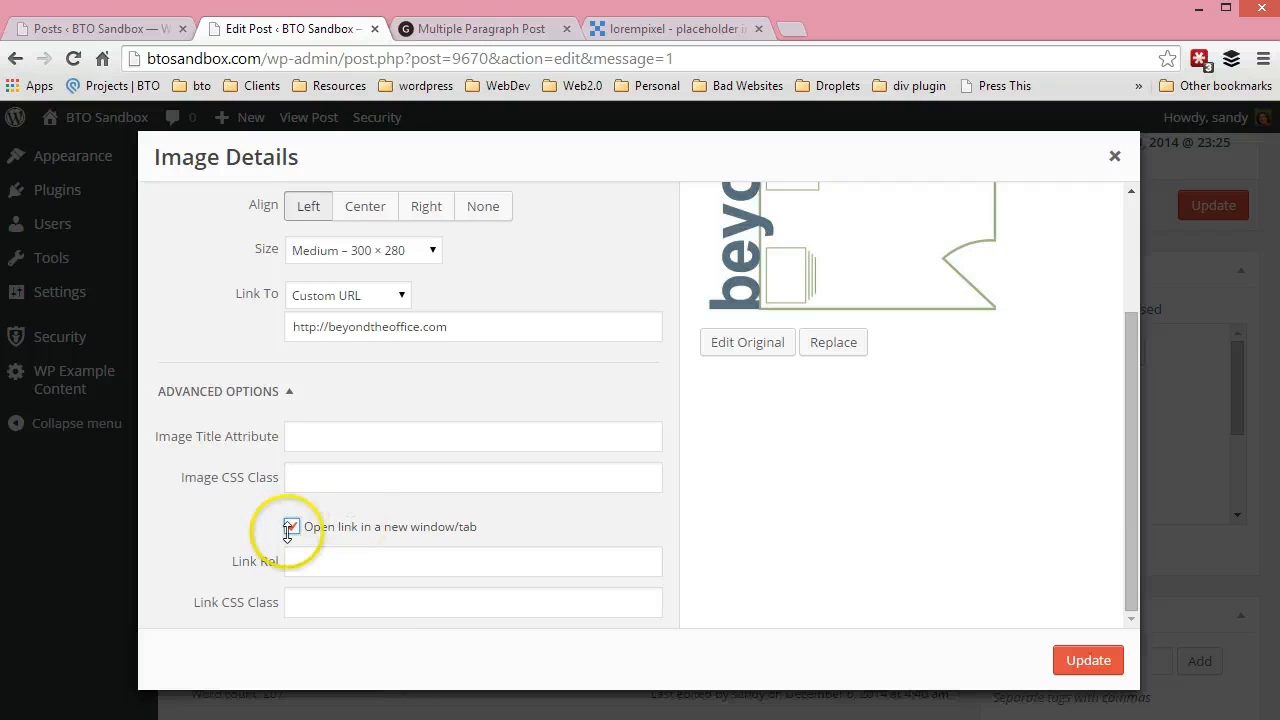
click(1088, 661)
Update the post, refresh the published page, and test the office image's new-tab link, switching between the linked site and the post
click(1196, 205)
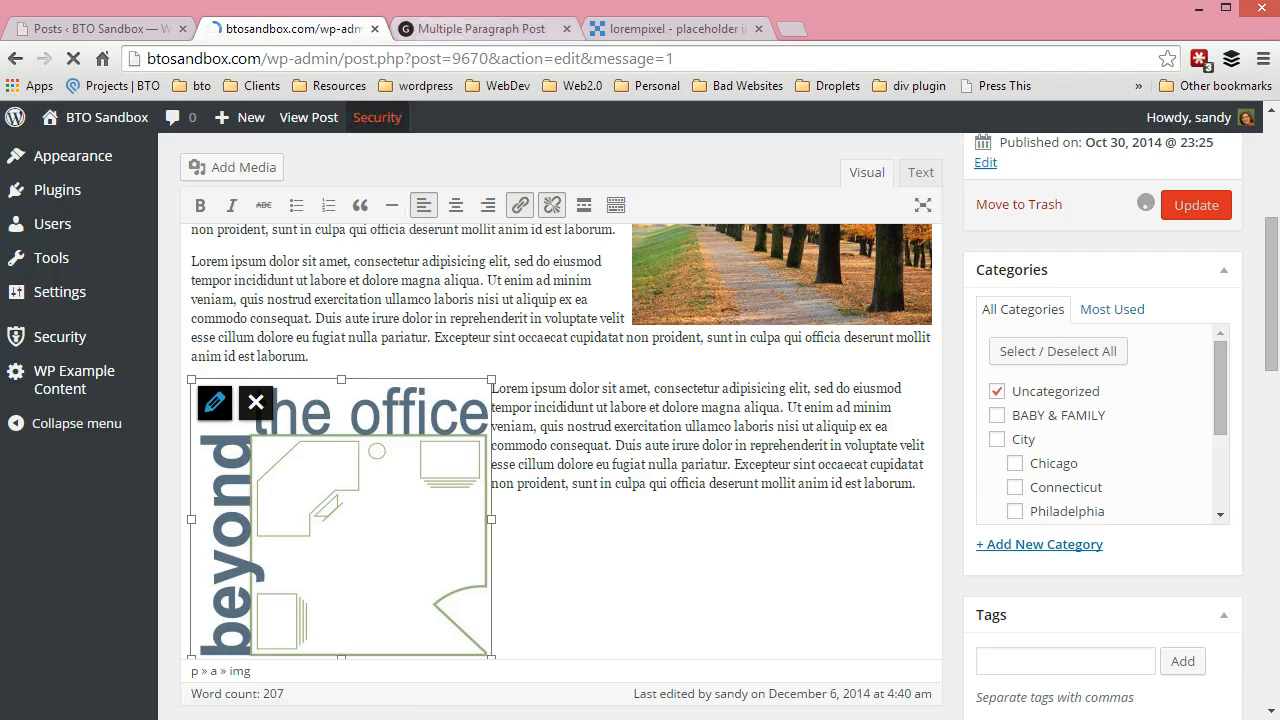
key(ctrl+Tab)
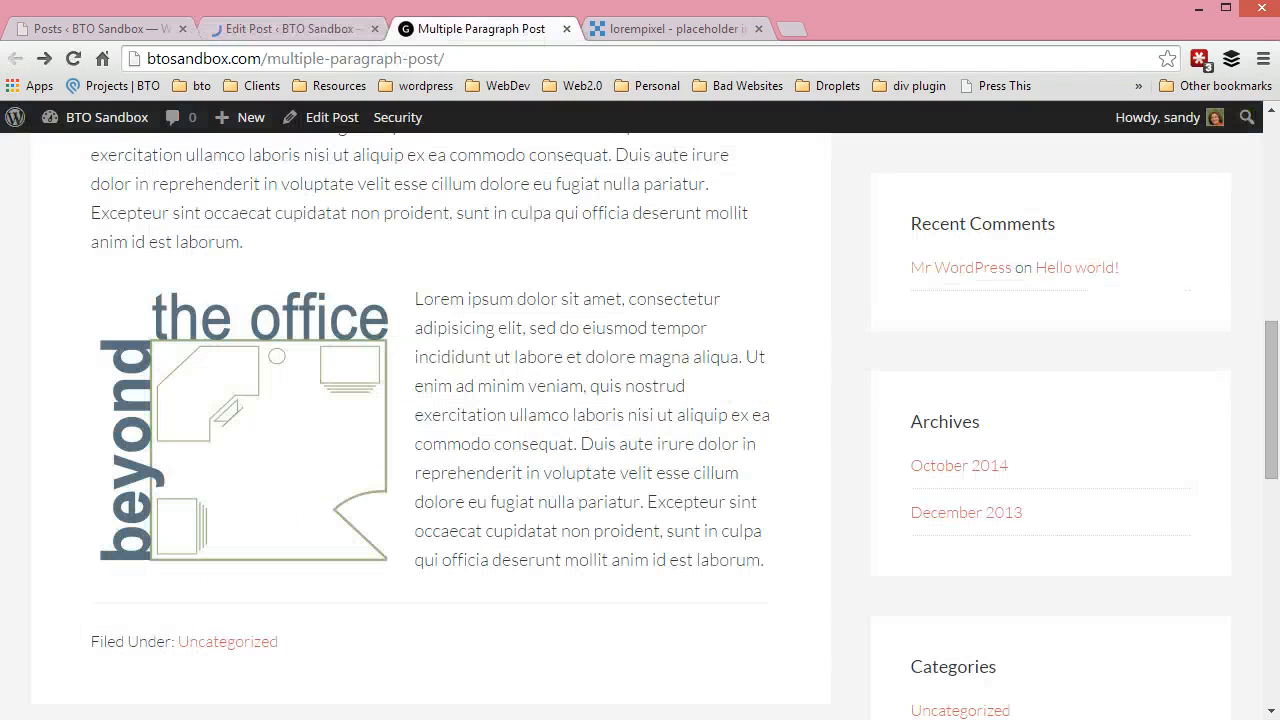
click(73, 55)
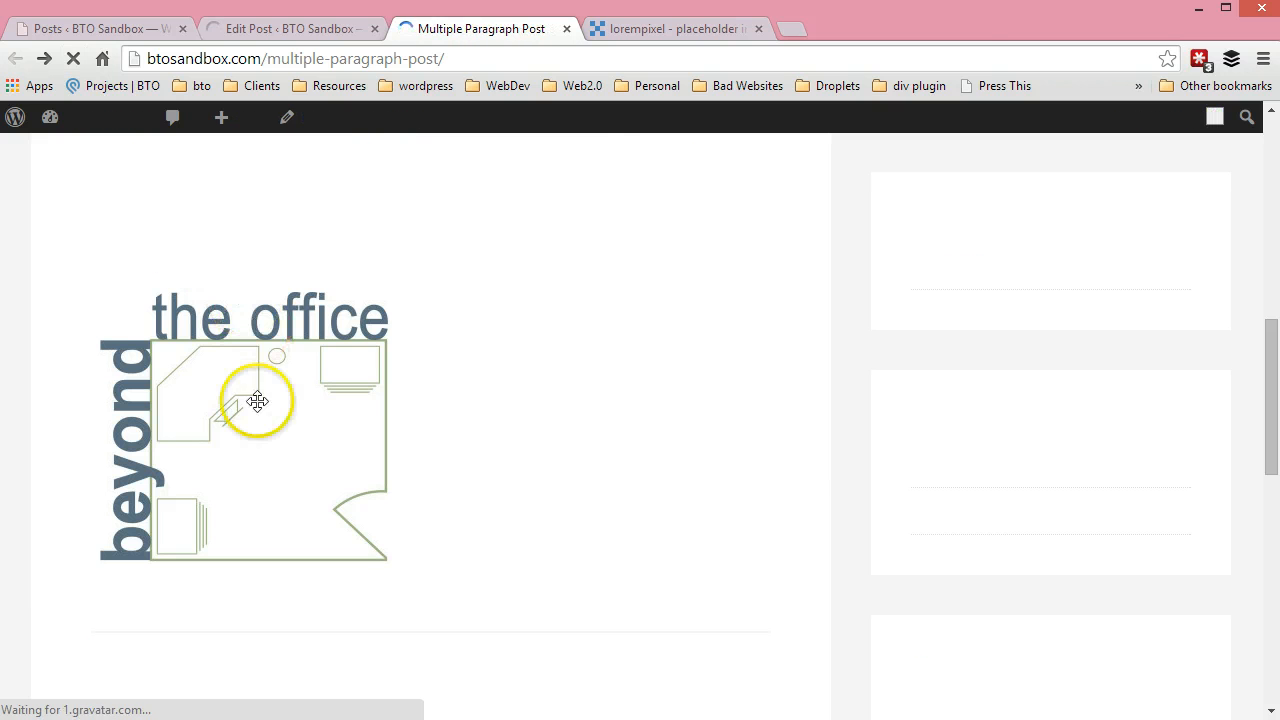
click(237, 434)
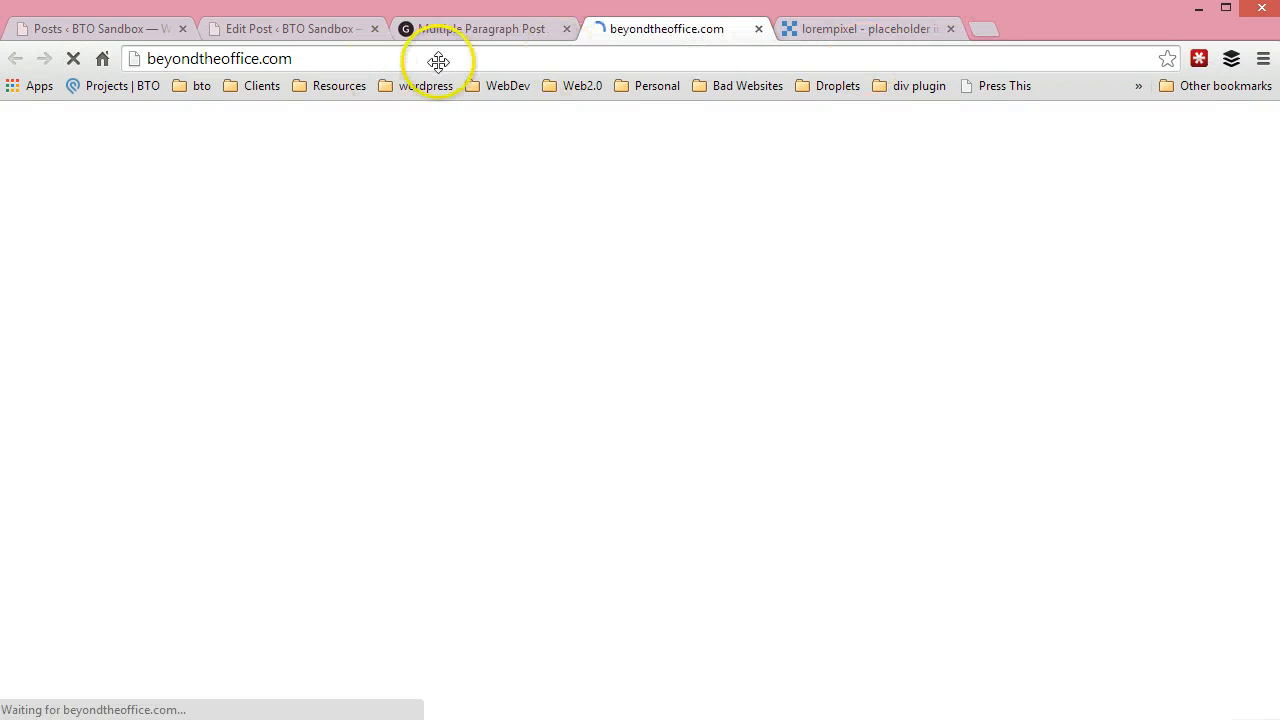
click(527, 32)
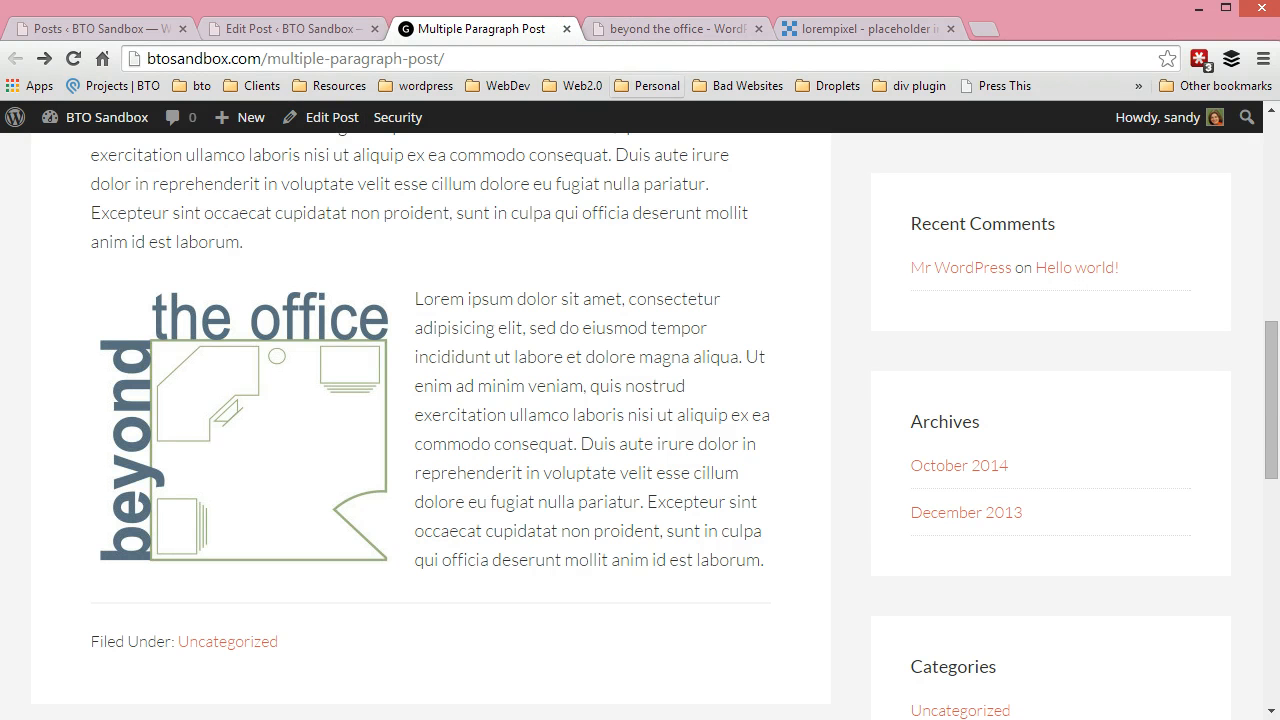
click(668, 30)
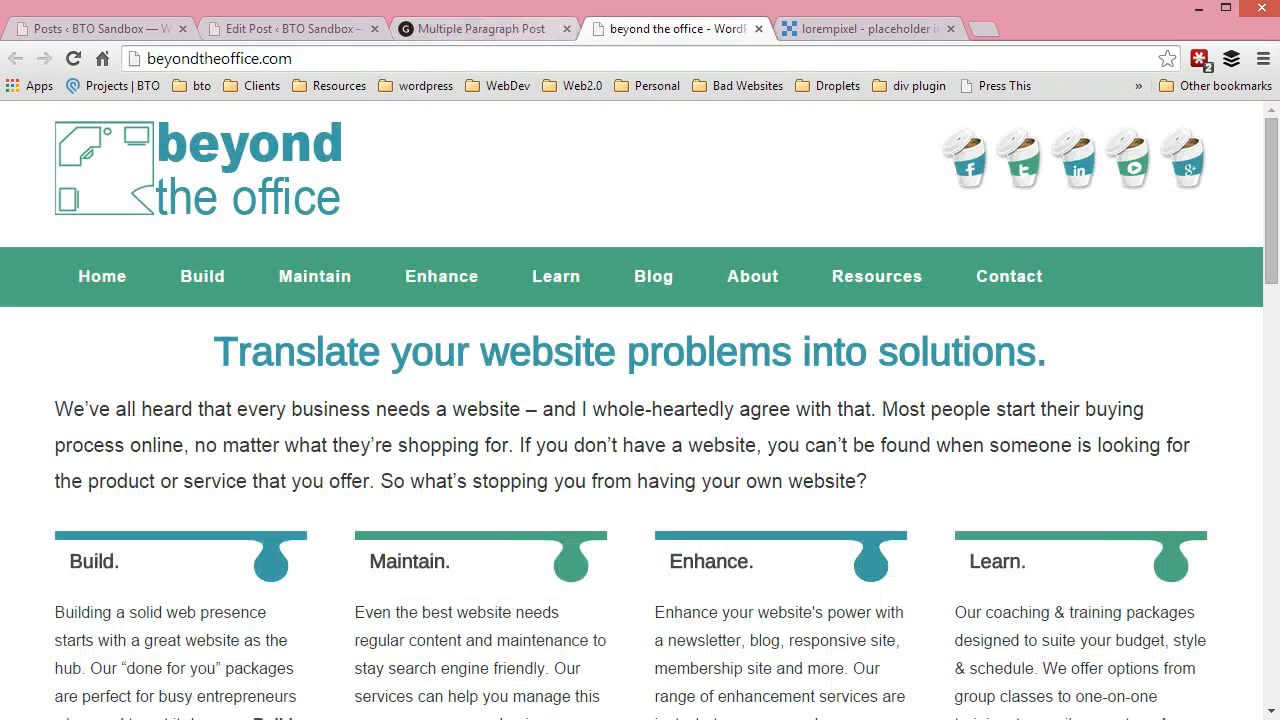
click(468, 24)
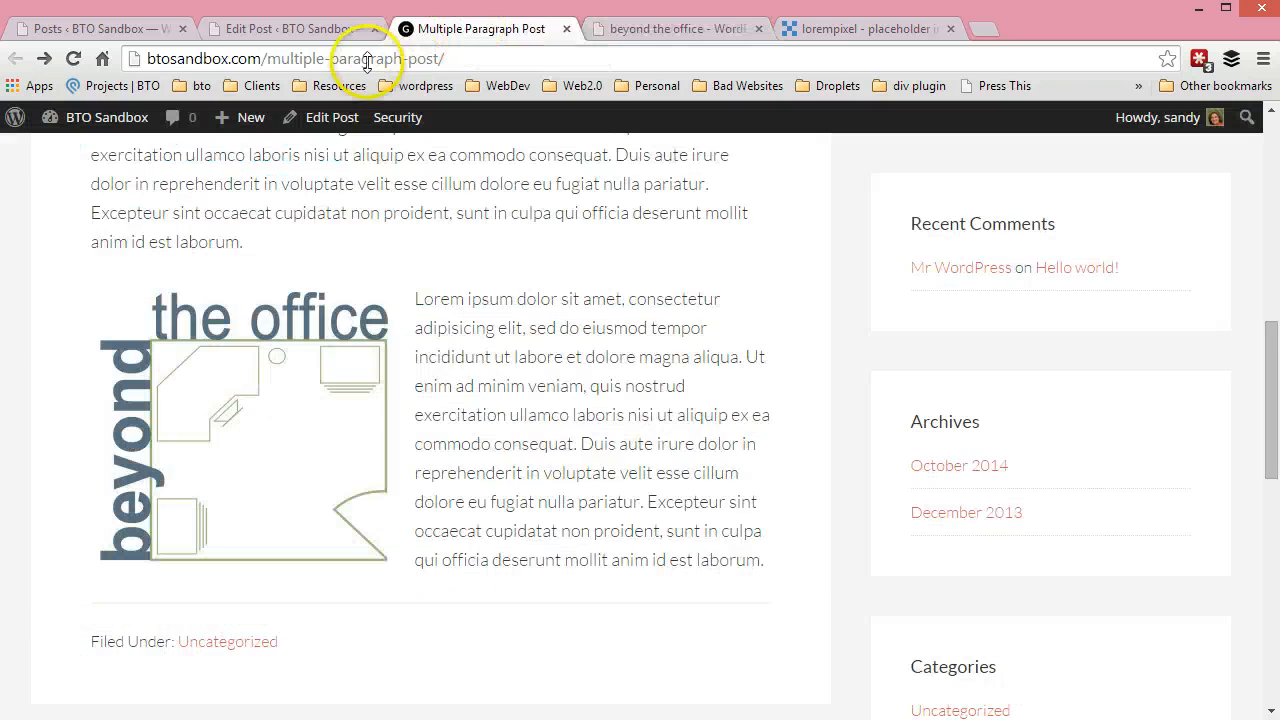
scroll(641, 408, up, 10)
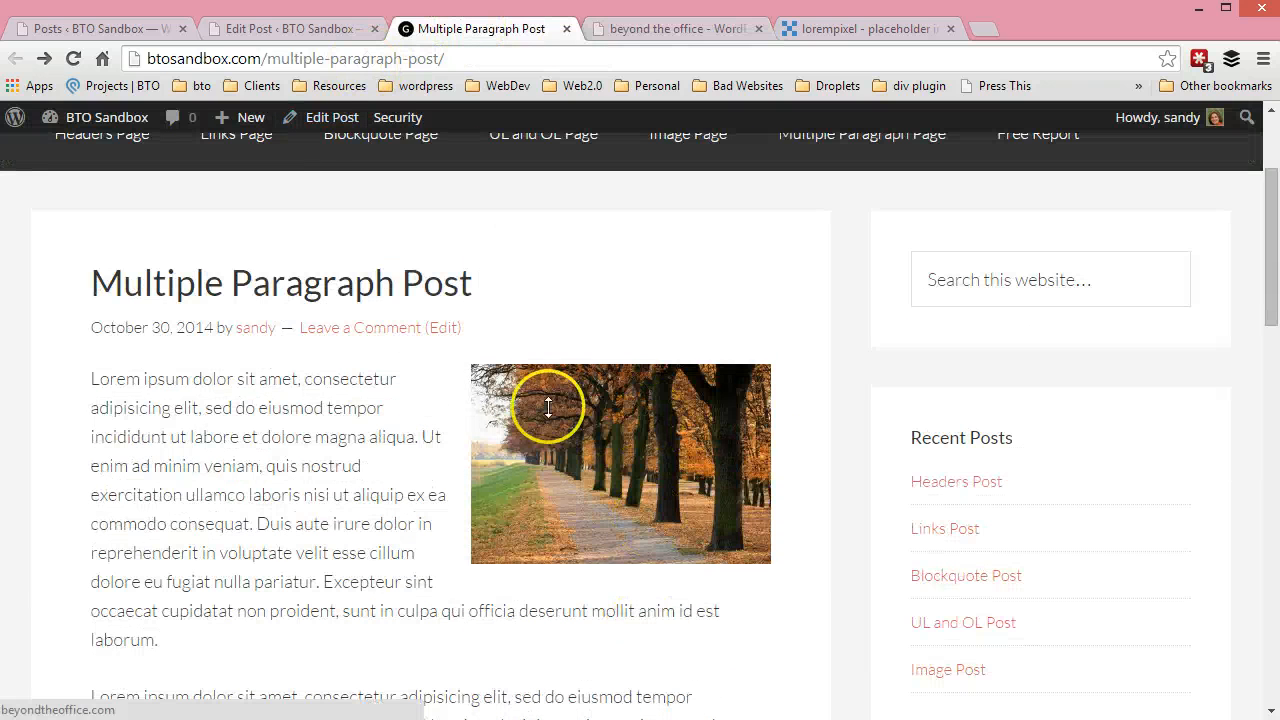
Return to the post editor, place the cursor at the end of the third paragraph, and start inserting media from a URL
click(322, 30)
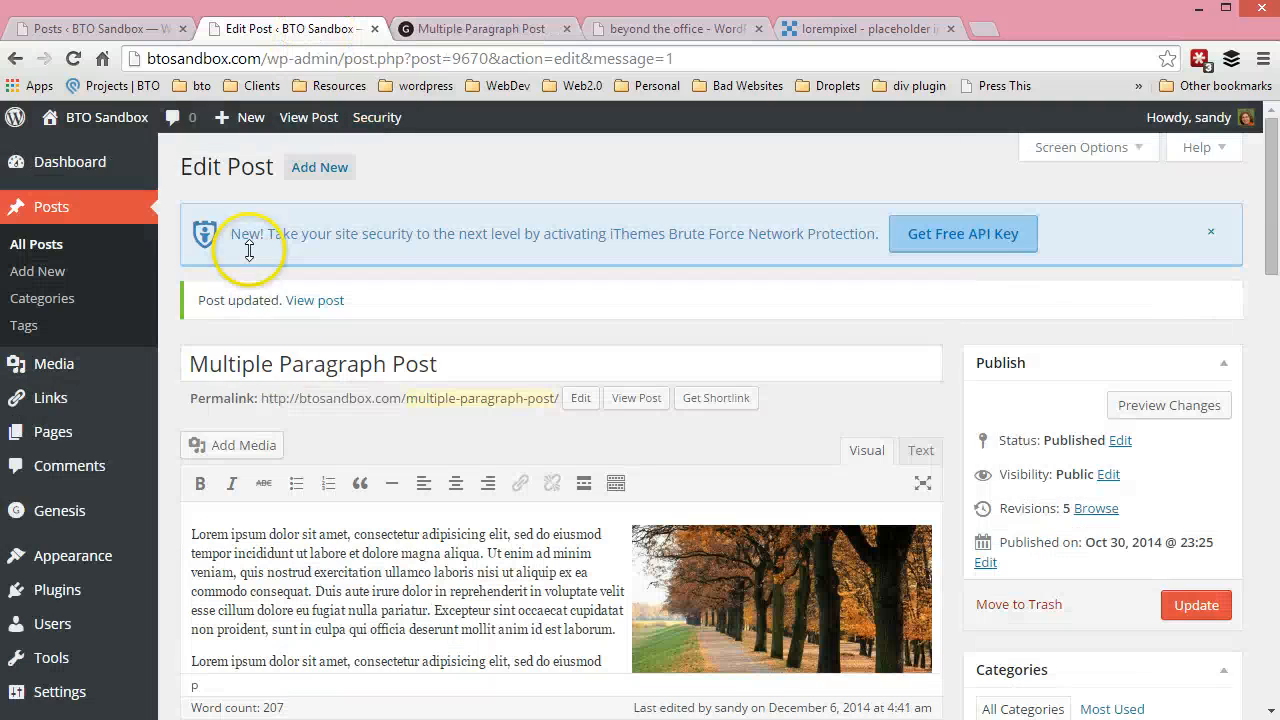
scroll(935, 462, down, 3)
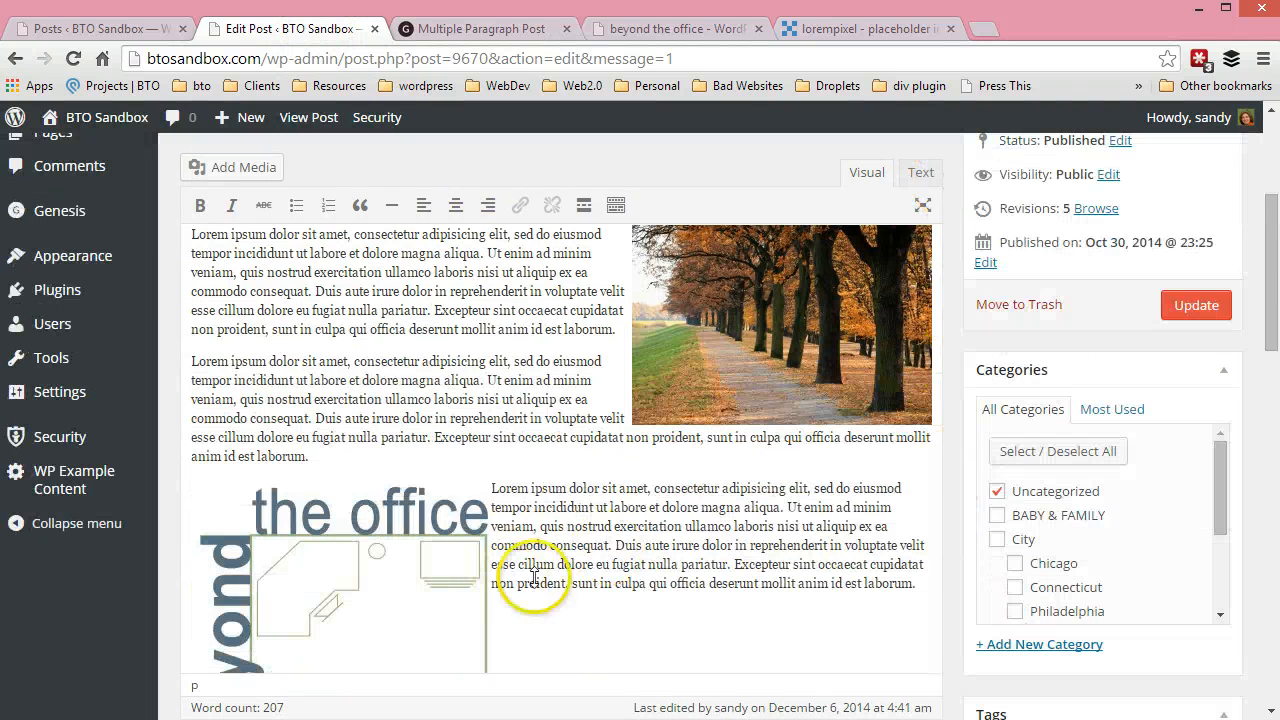
click(929, 584)
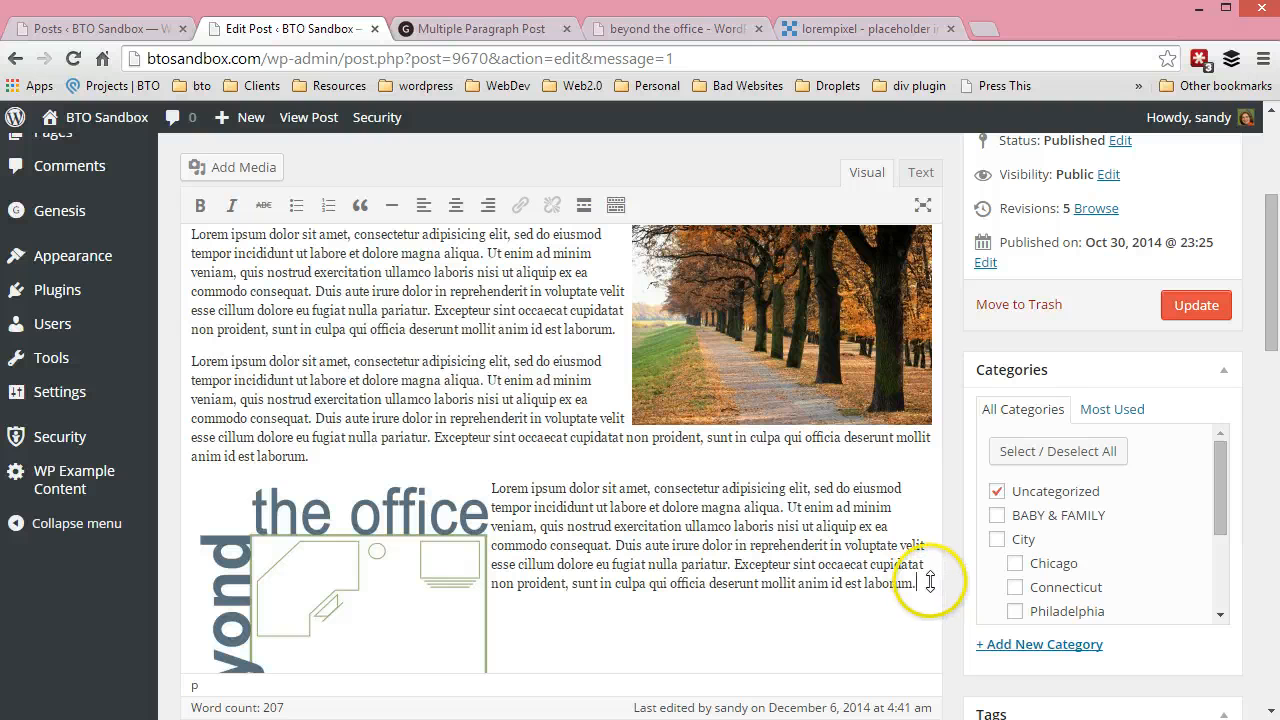
click(243, 167)
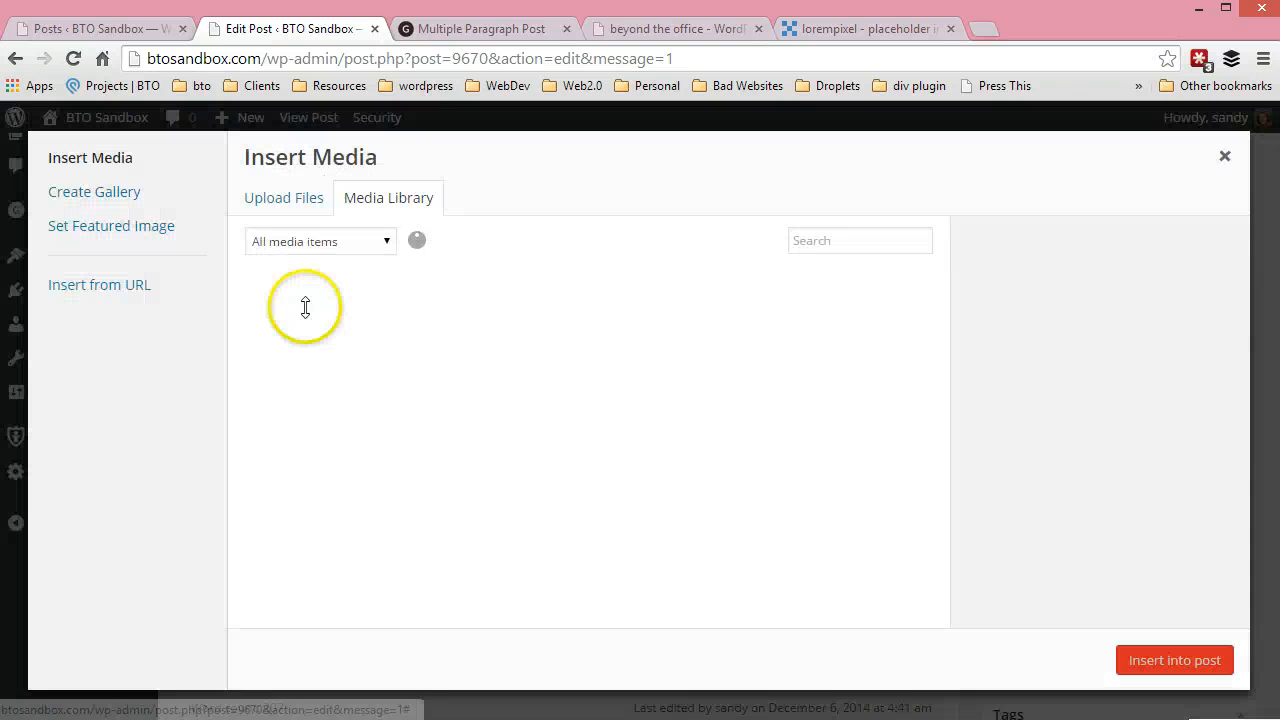
click(104, 284)
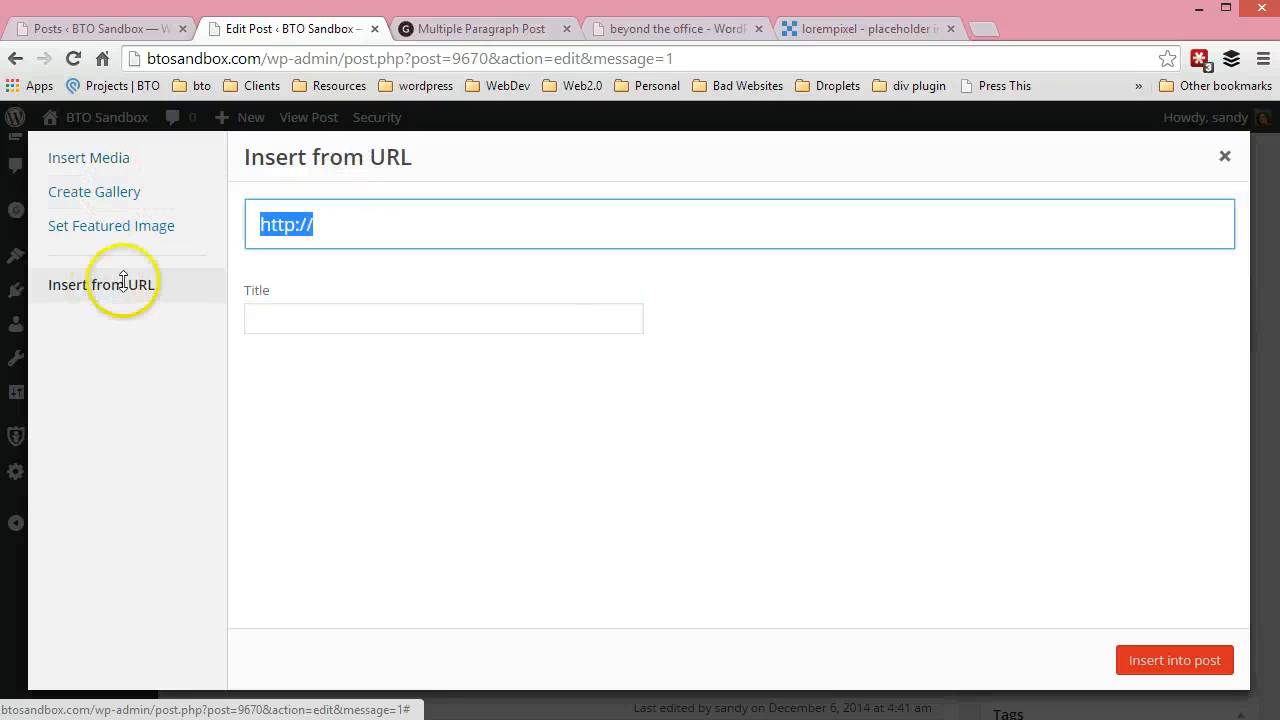
click(360, 220)
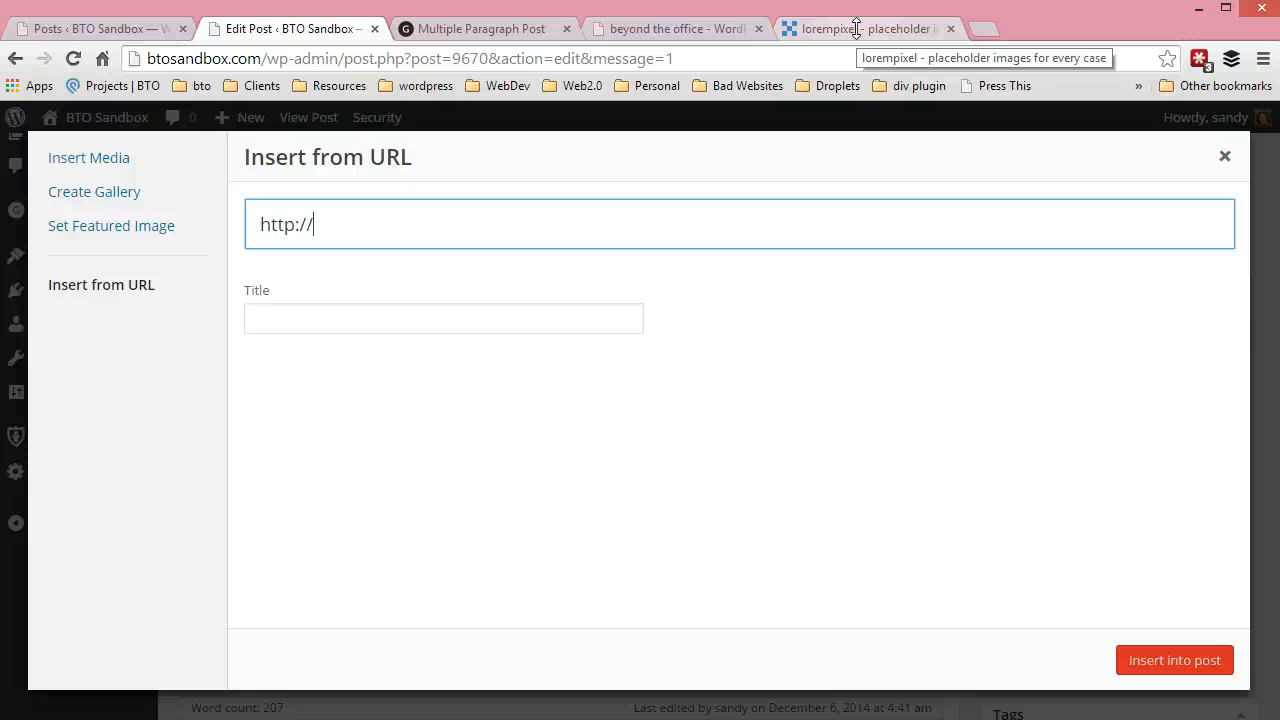
drag(340, 228, 136, 207)
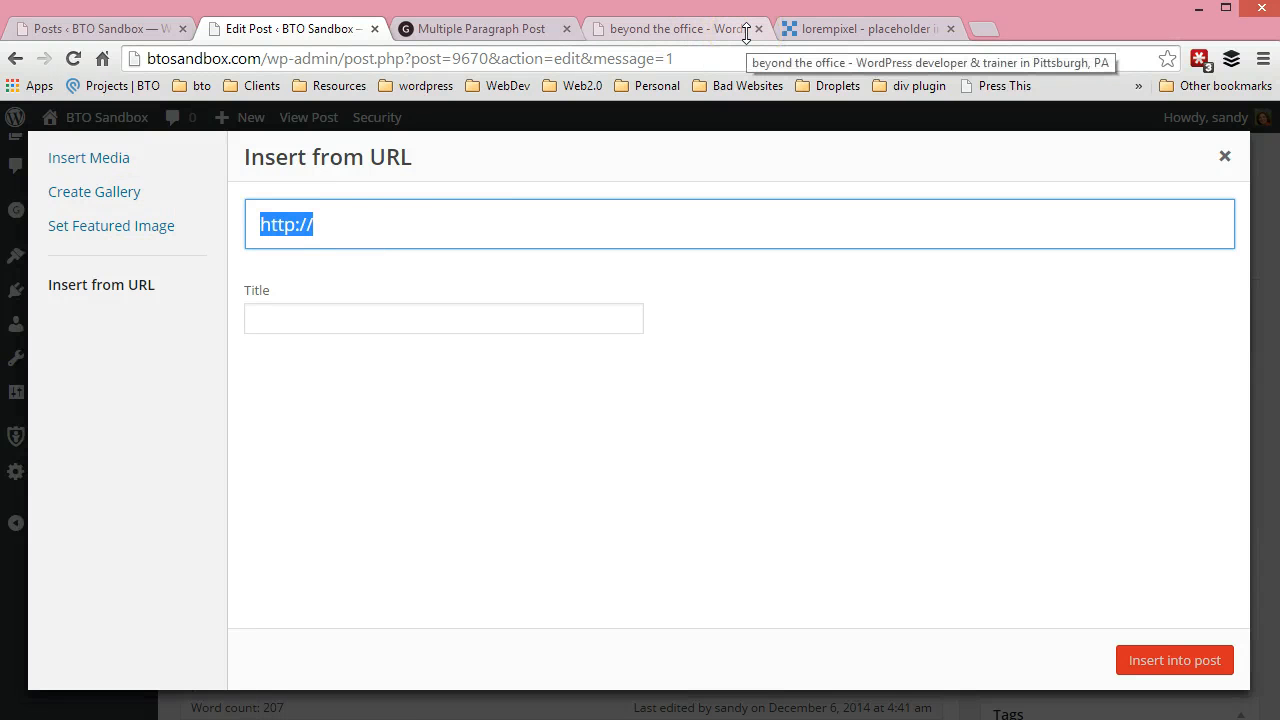
click(365, 221)
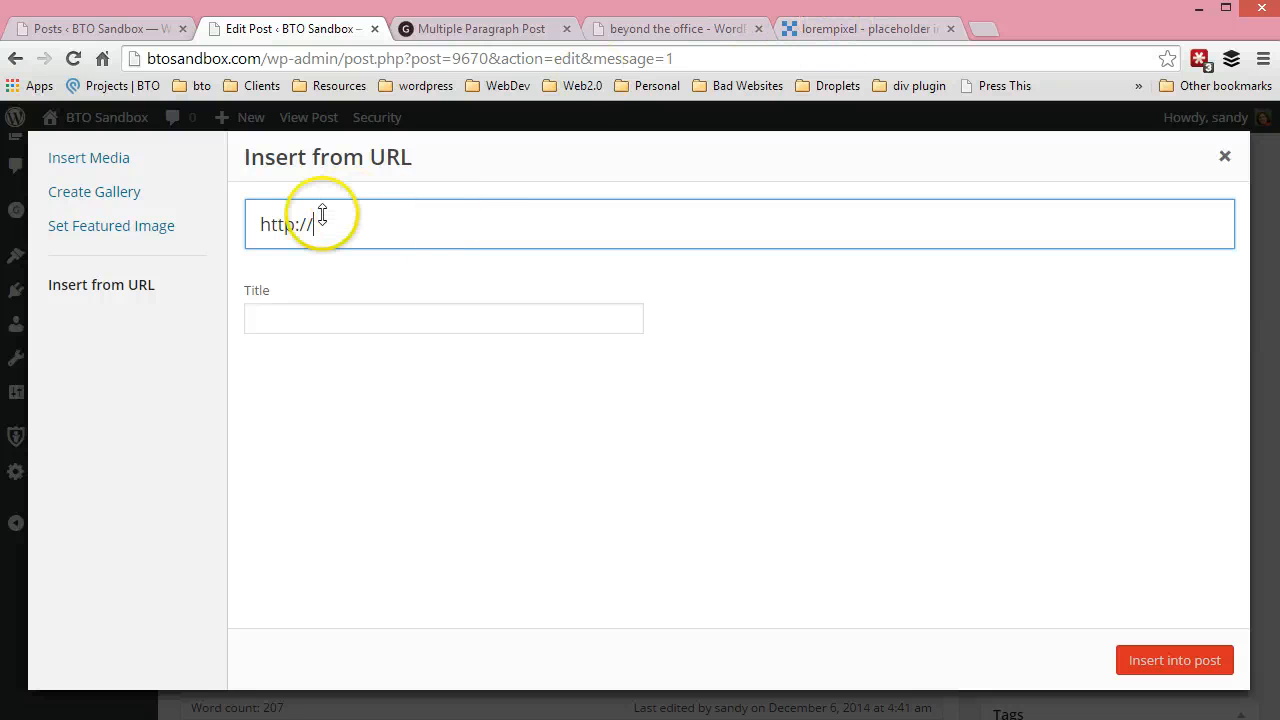
On the lorempixel site, copy the address of the random 400 x 200 picture link
click(842, 29)
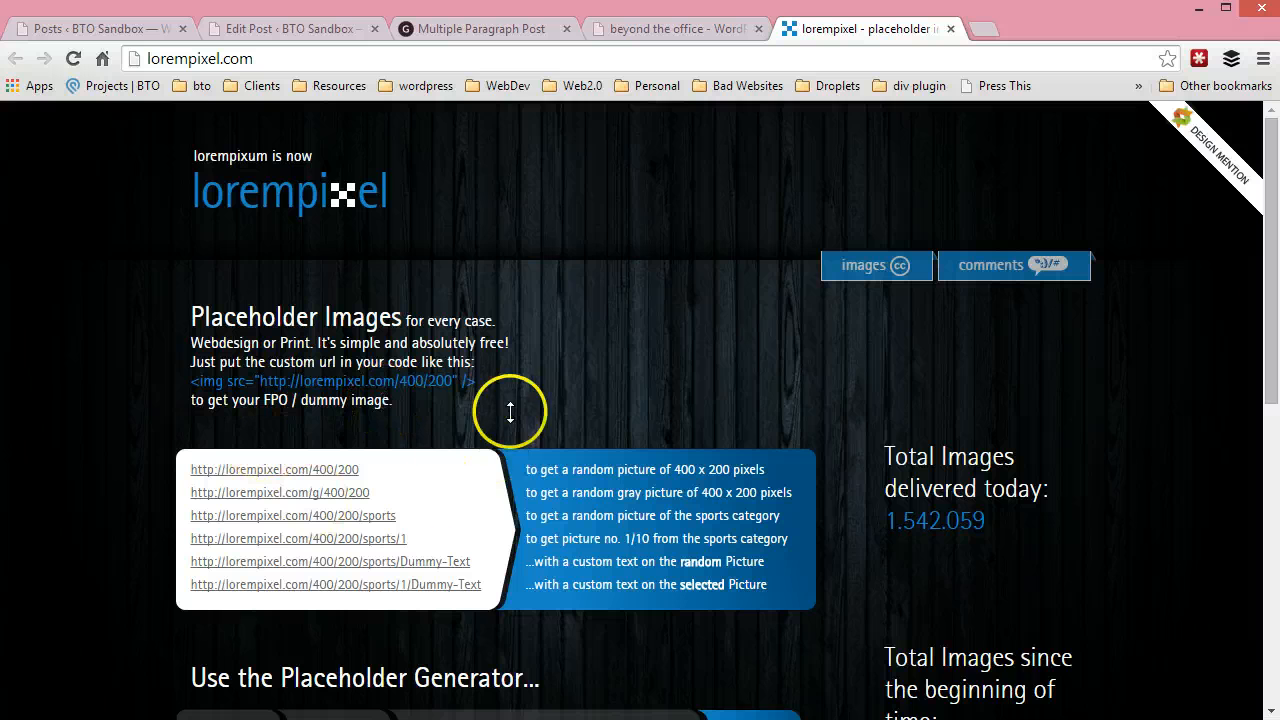
scroll(512, 395, down, 2)
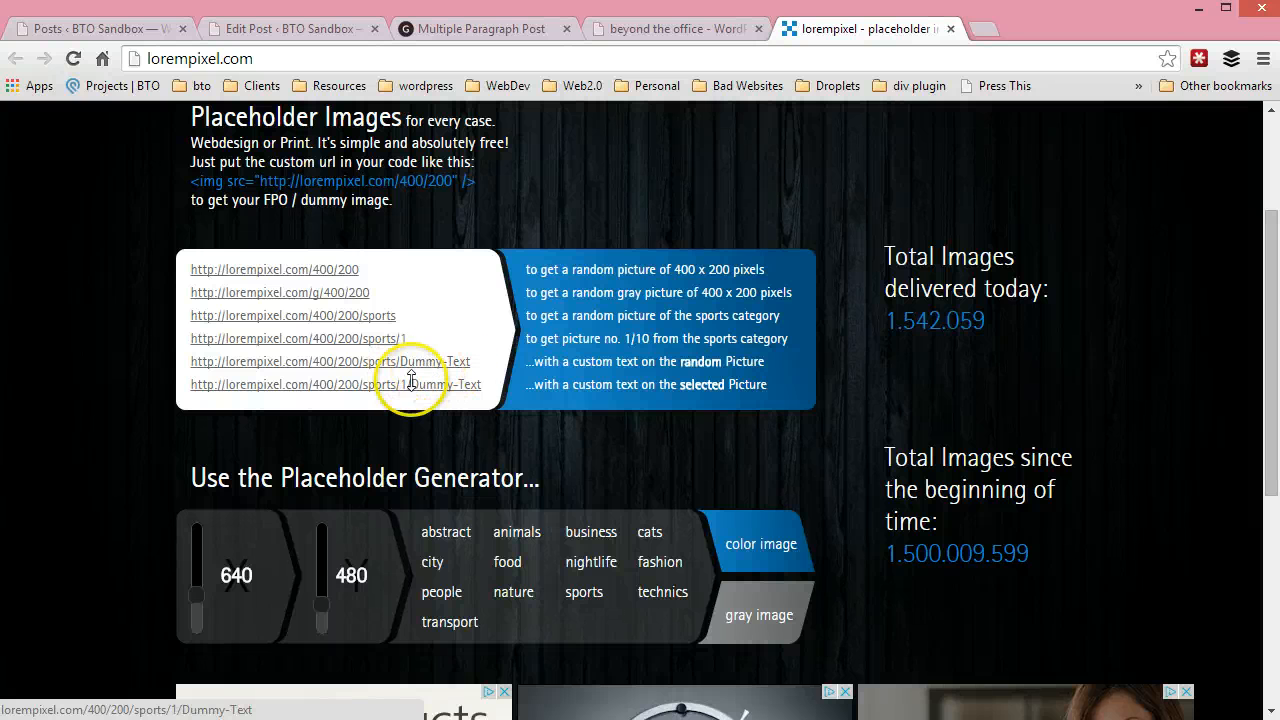
scroll(411, 416, down, 3)
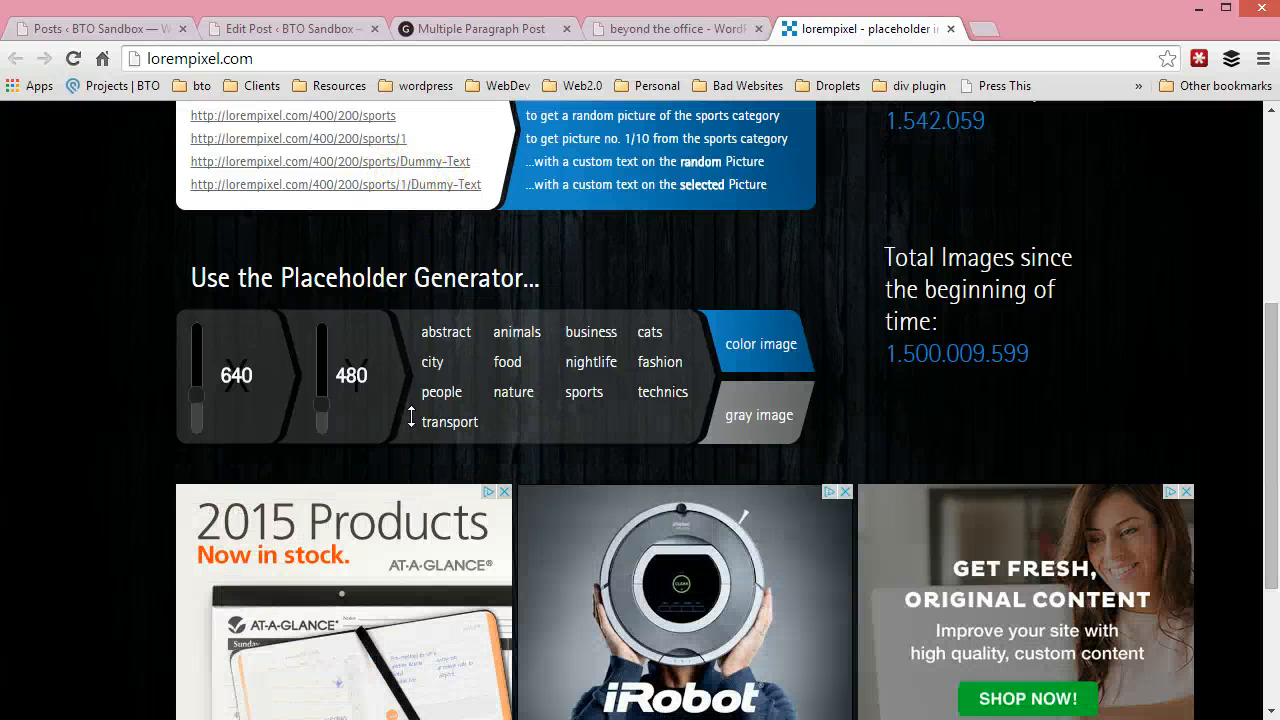
scroll(420, 410, up, 4)
click(430, 401)
scroll(430, 401, up, 1)
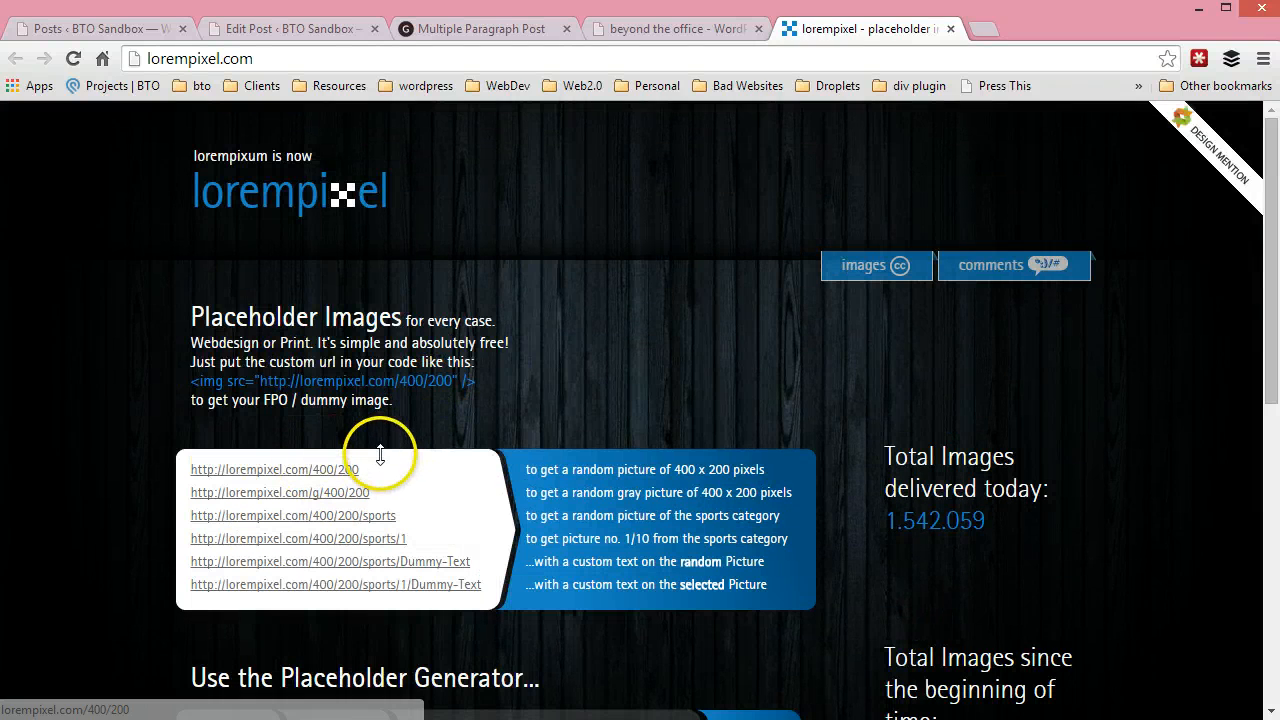
drag(354, 471, 213, 469)
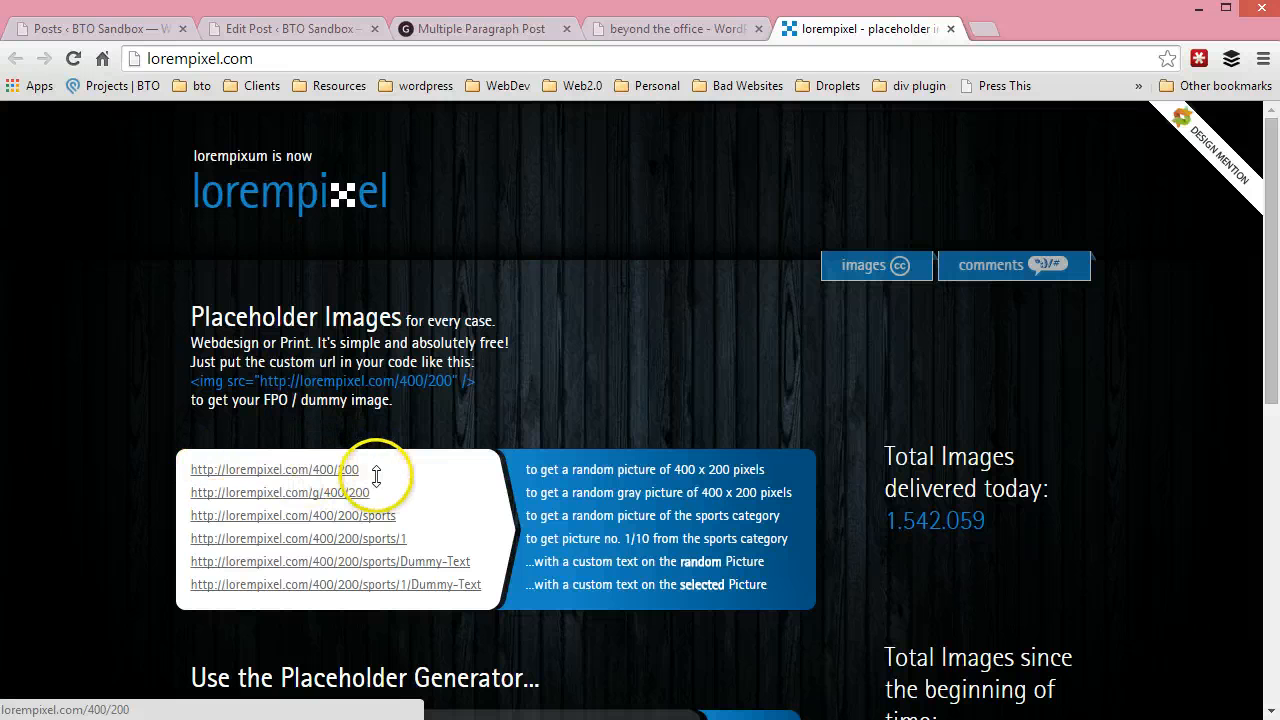
right_click(289, 466)
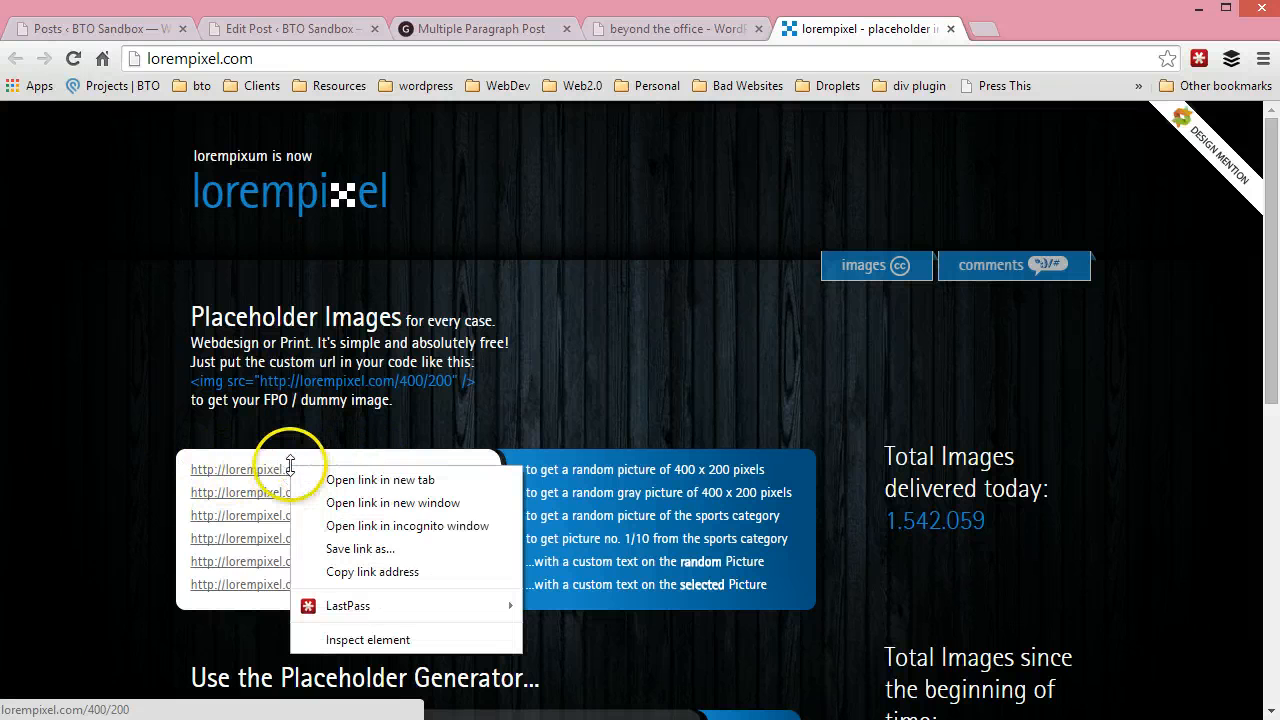
click(344, 571)
click(302, 32)
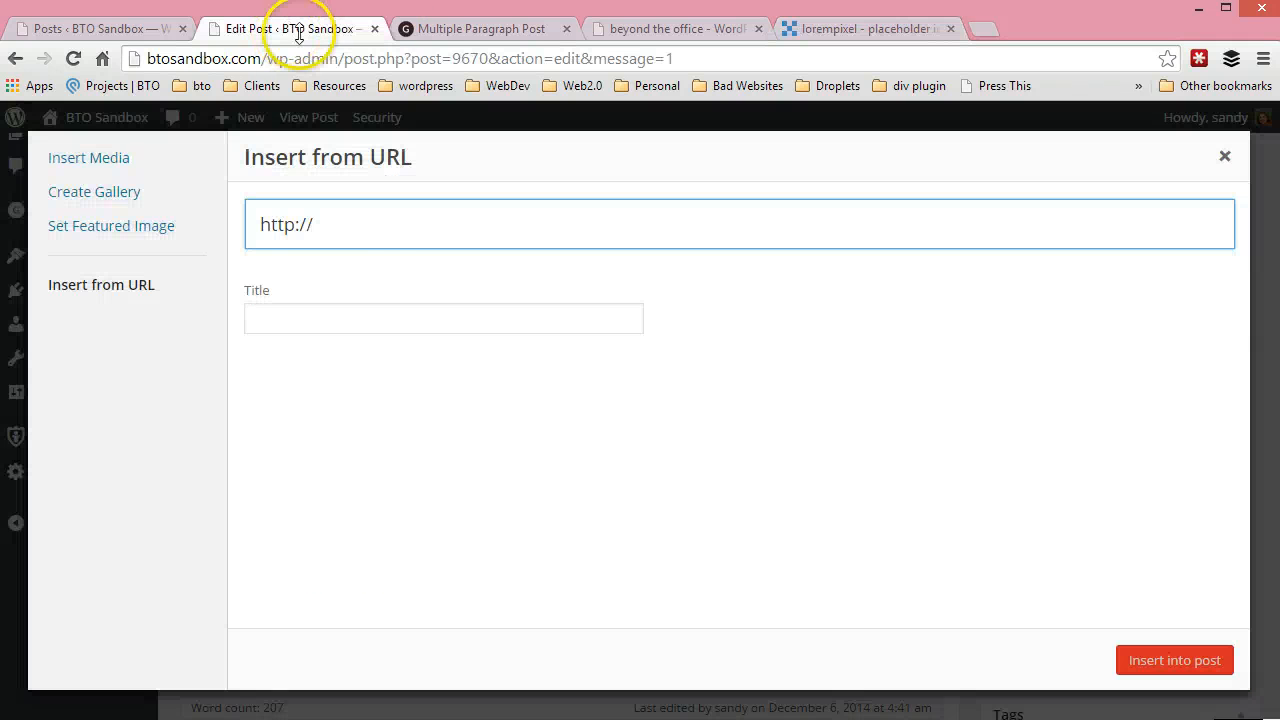
drag(364, 222, 203, 229)
key(ctrl+v)
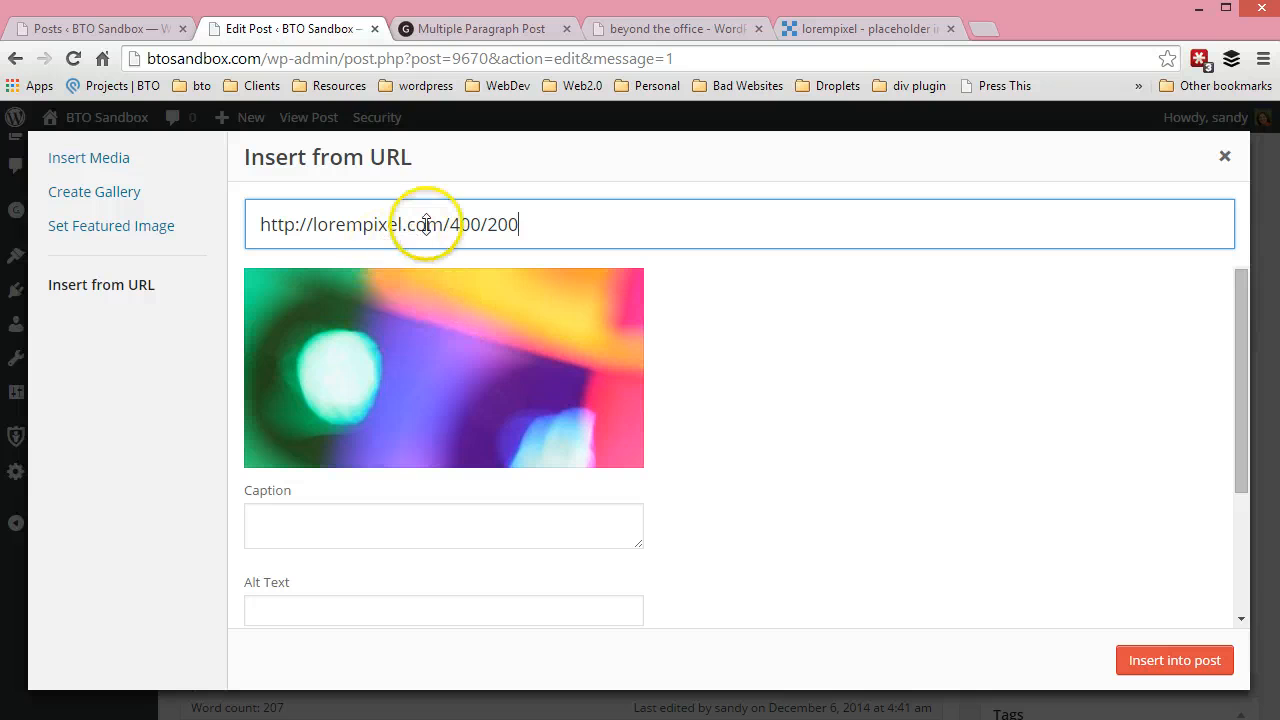
click(1168, 656)
scroll(661, 497, down, 3)
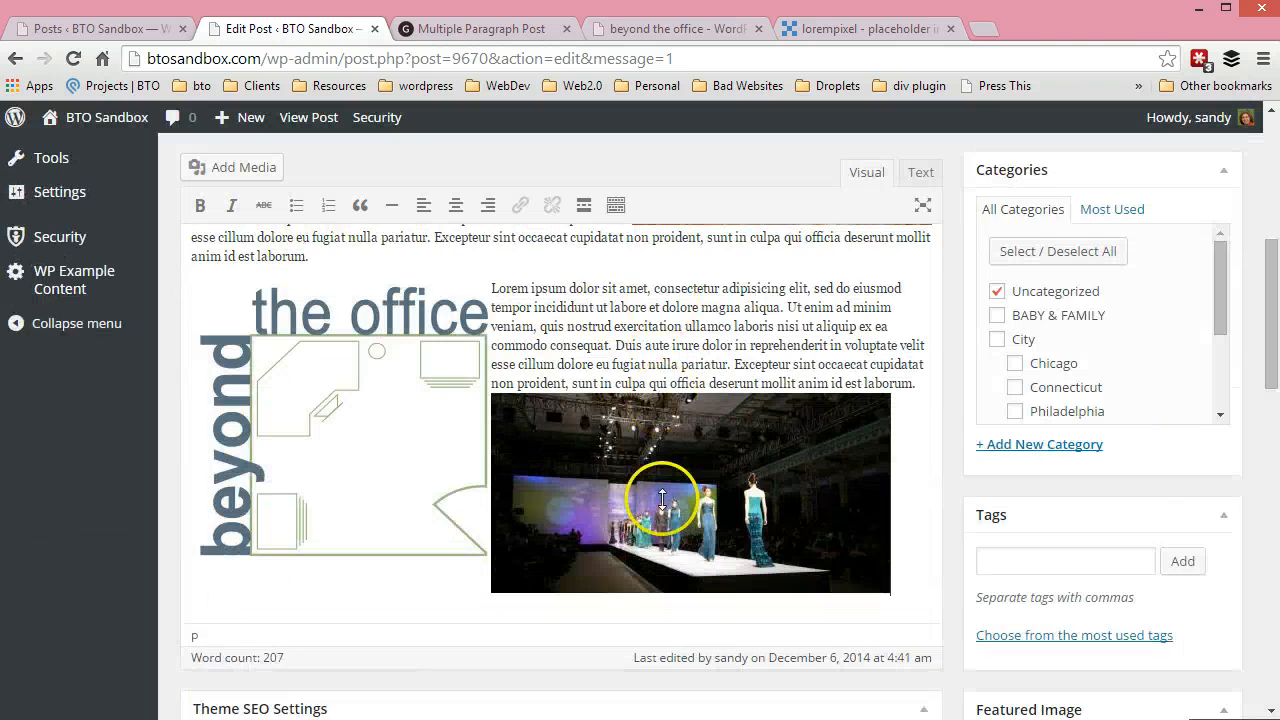
Update the post, reload its published page, and check the placeholder image below the third paragraph
scroll(1141, 335, up, 2)
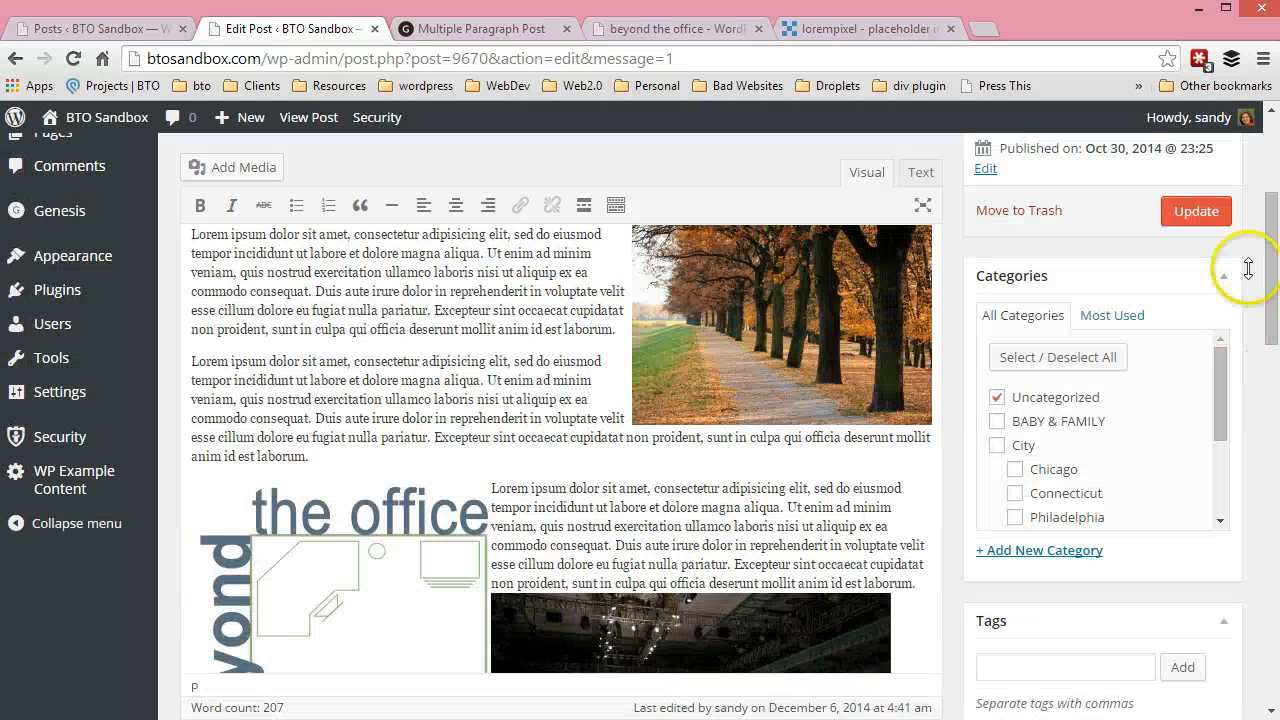
click(1196, 211)
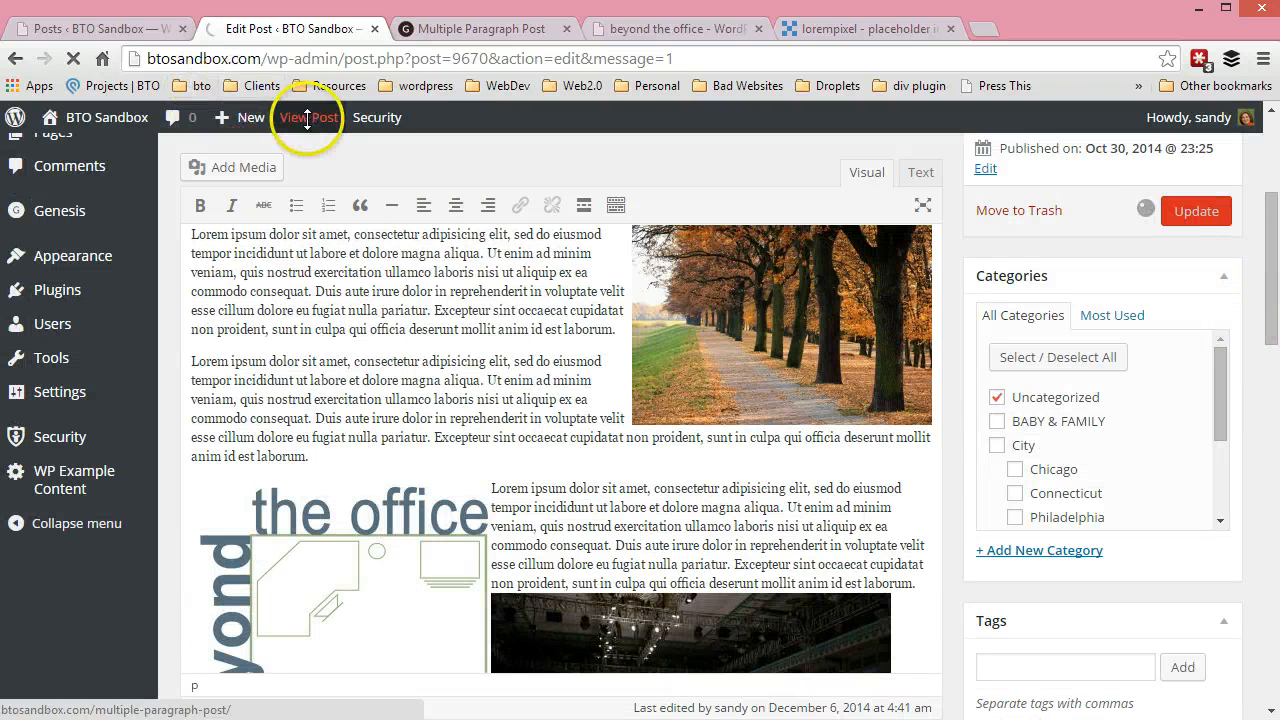
click(463, 28)
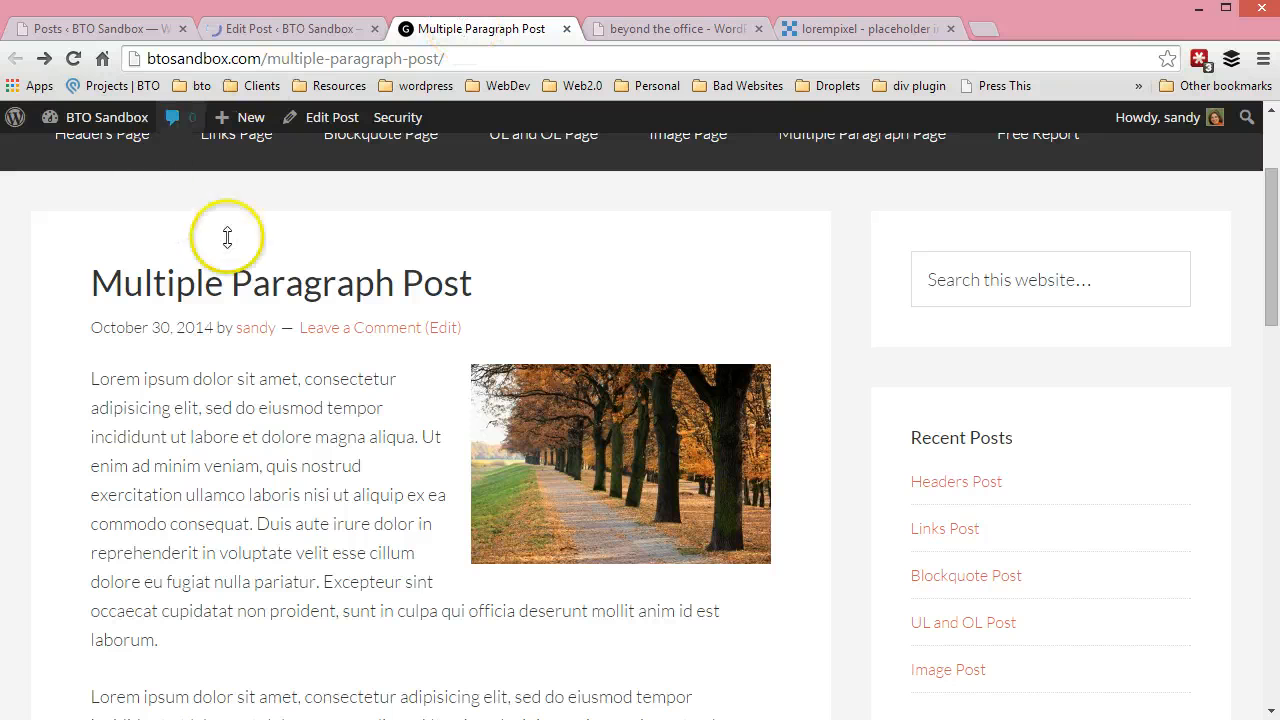
click(73, 58)
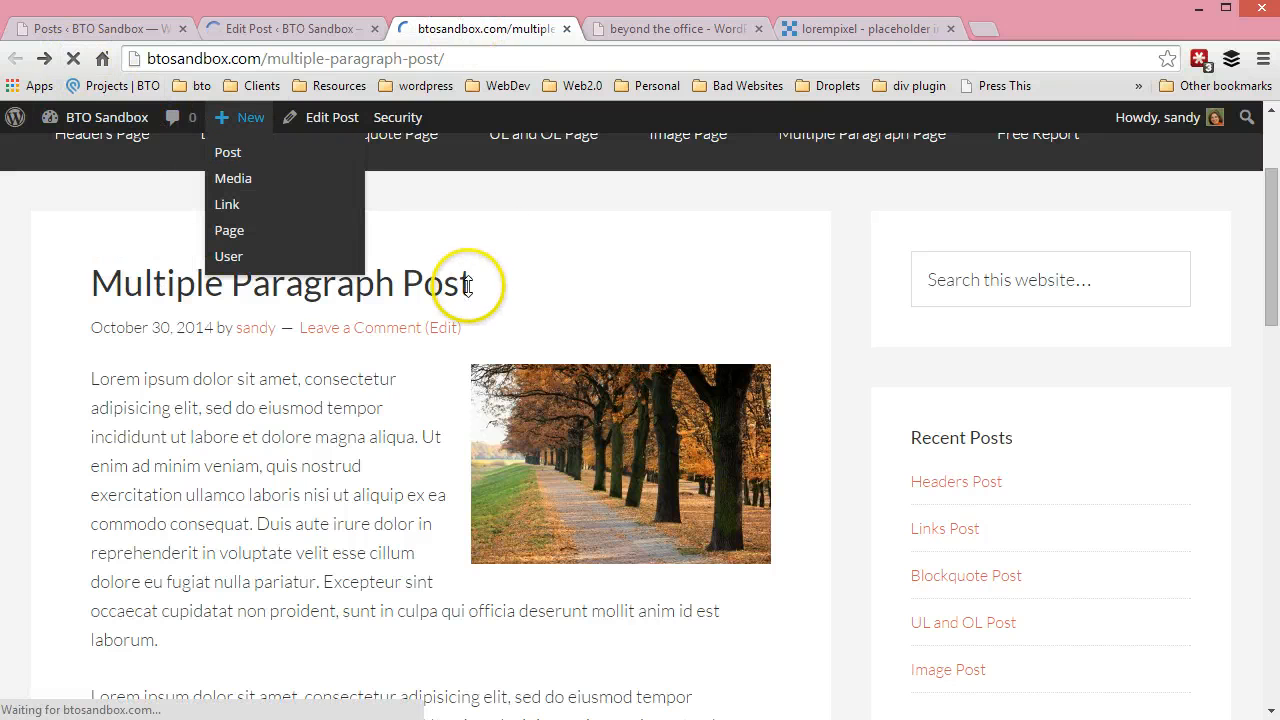
scroll(450, 325, down, 2)
scroll(444, 330, down, 7)
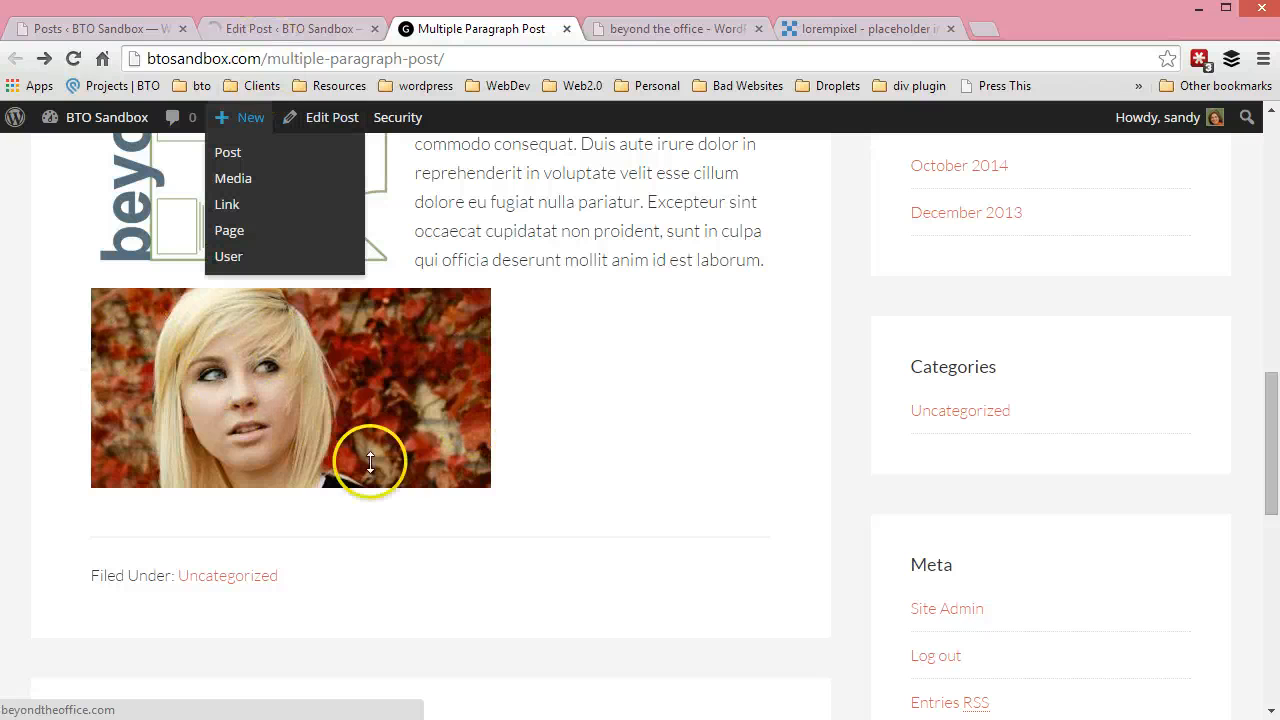
Back in the post editor, look at the file upload option for adding media and leave without adding anything
click(284, 22)
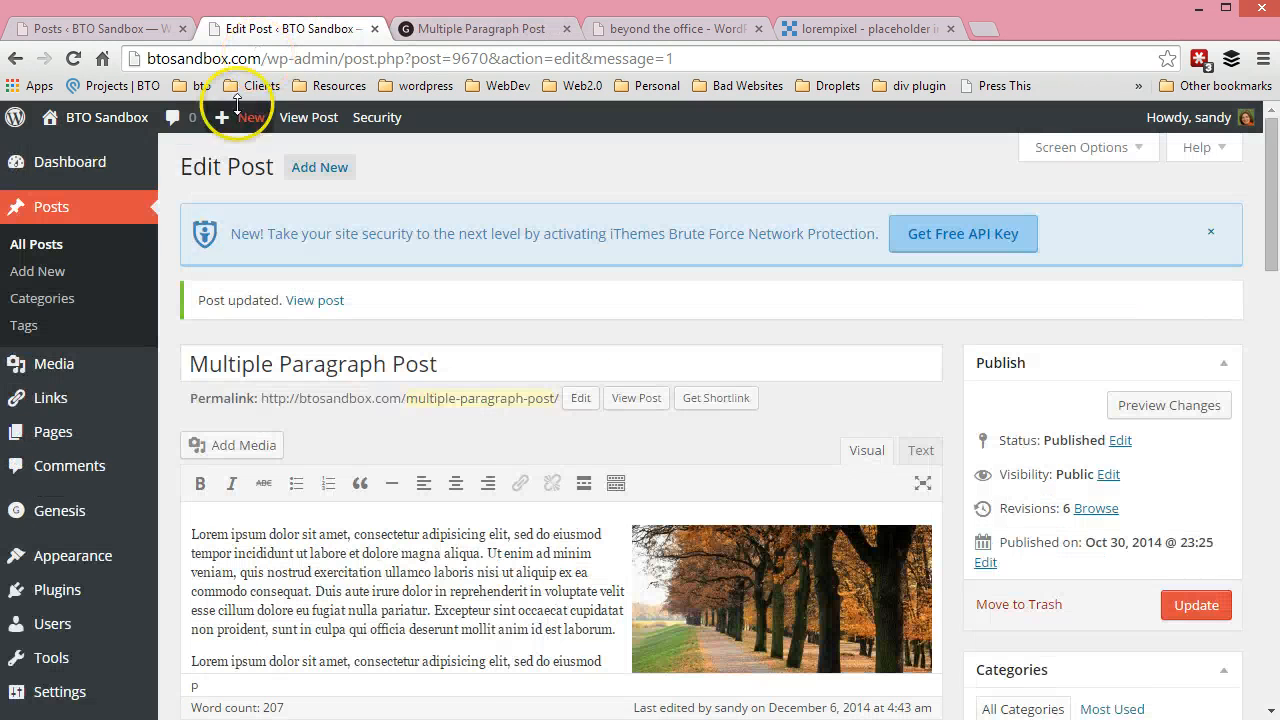
click(266, 440)
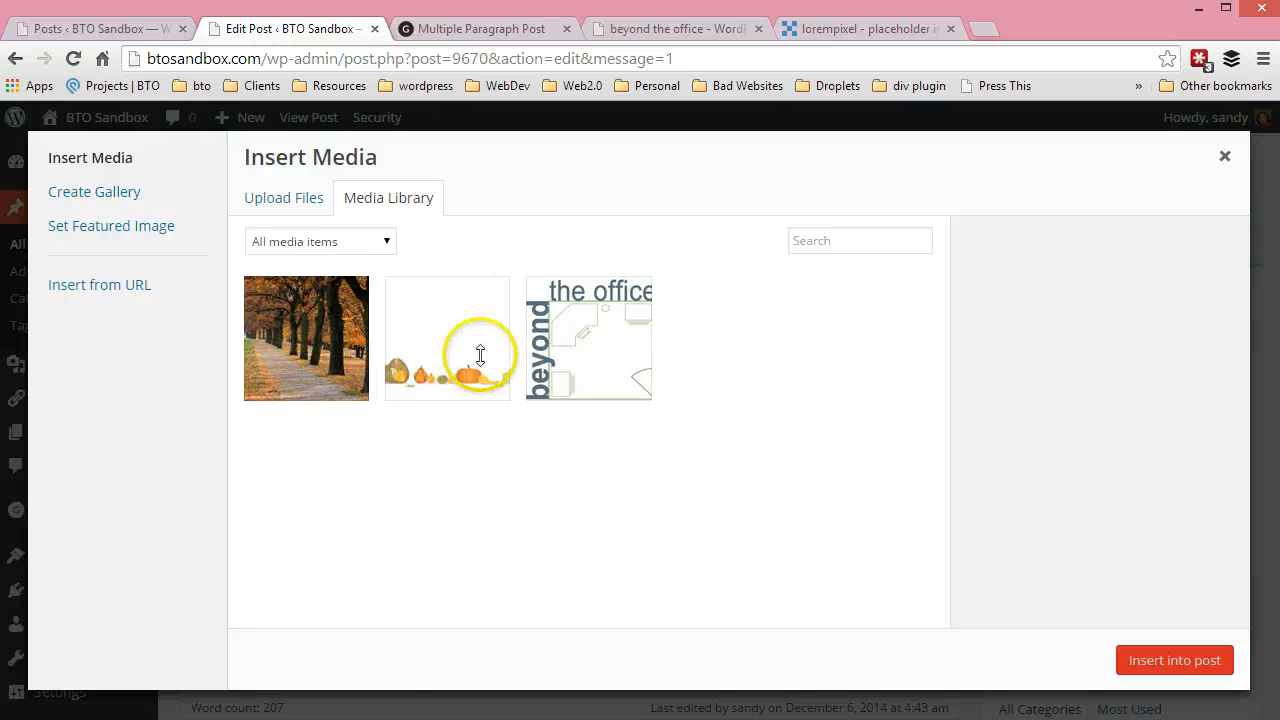
click(278, 200)
click(1225, 155)
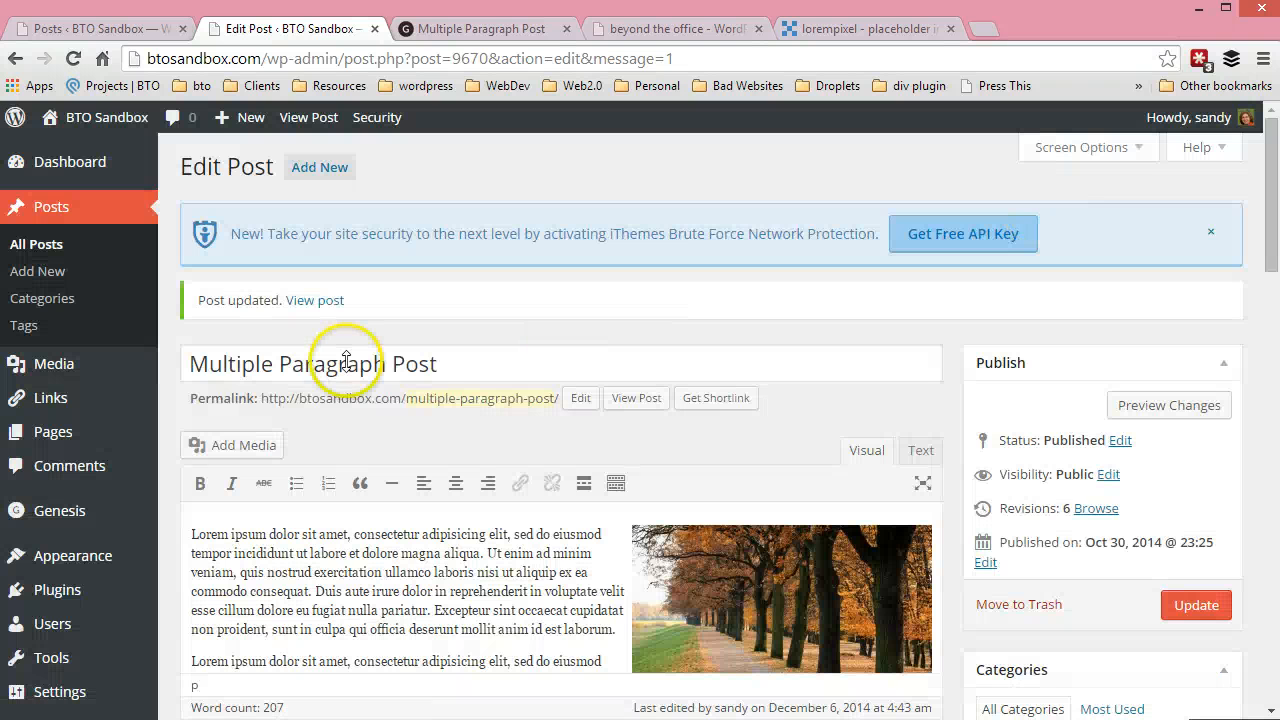
scroll(800, 543, down, 1)
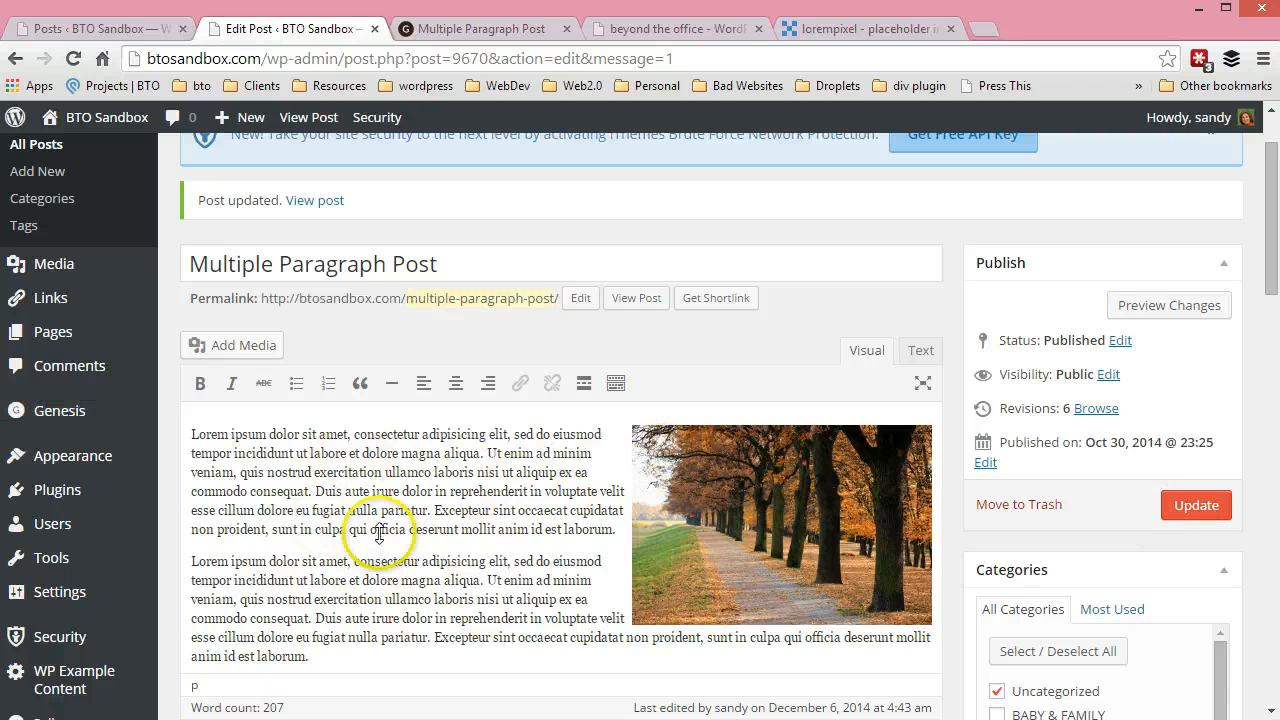
scroll(398, 543, up, 1)
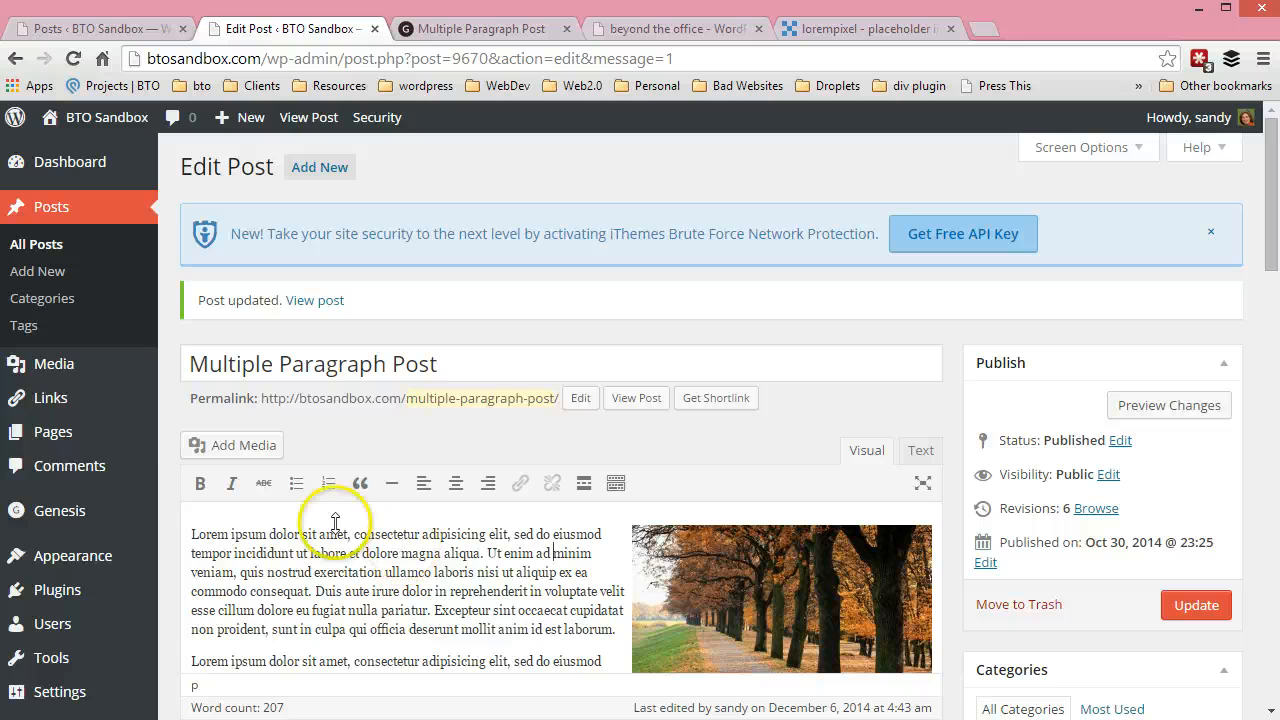
Examine the cornucopia image's attachment details in the Media Library, select its full file URL, and close the details
mouse_move(37, 368)
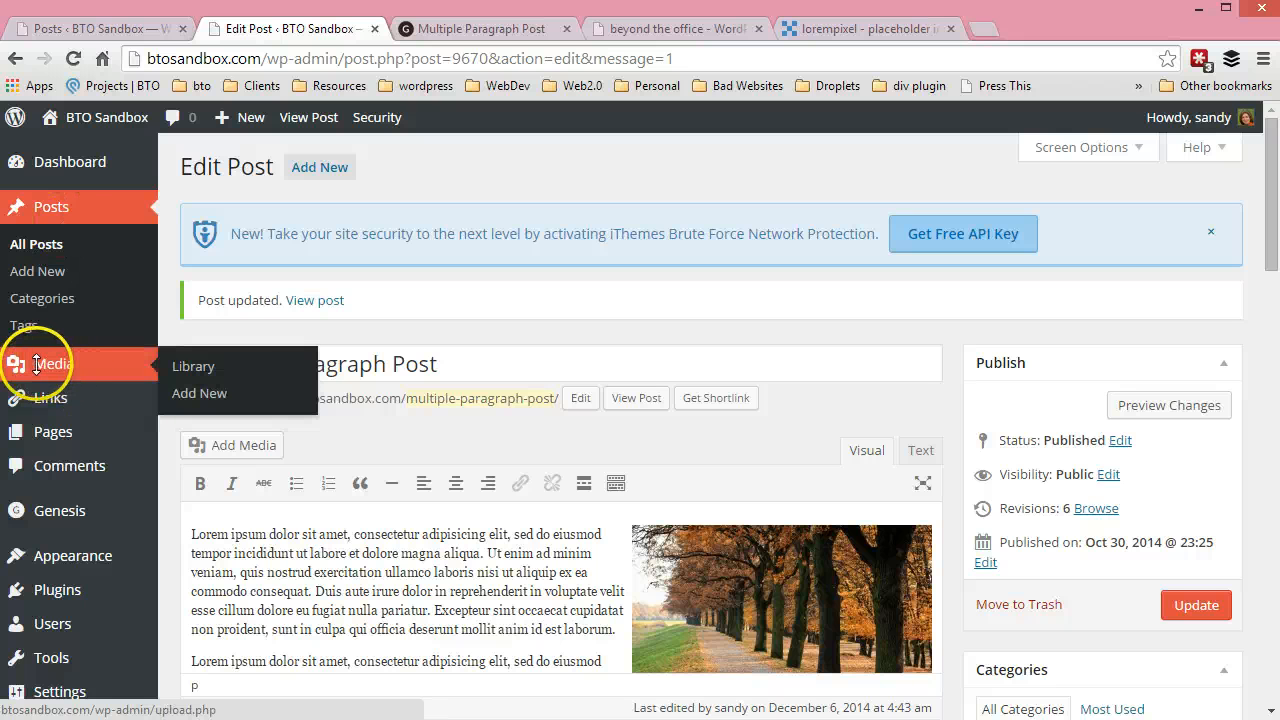
click(192, 366)
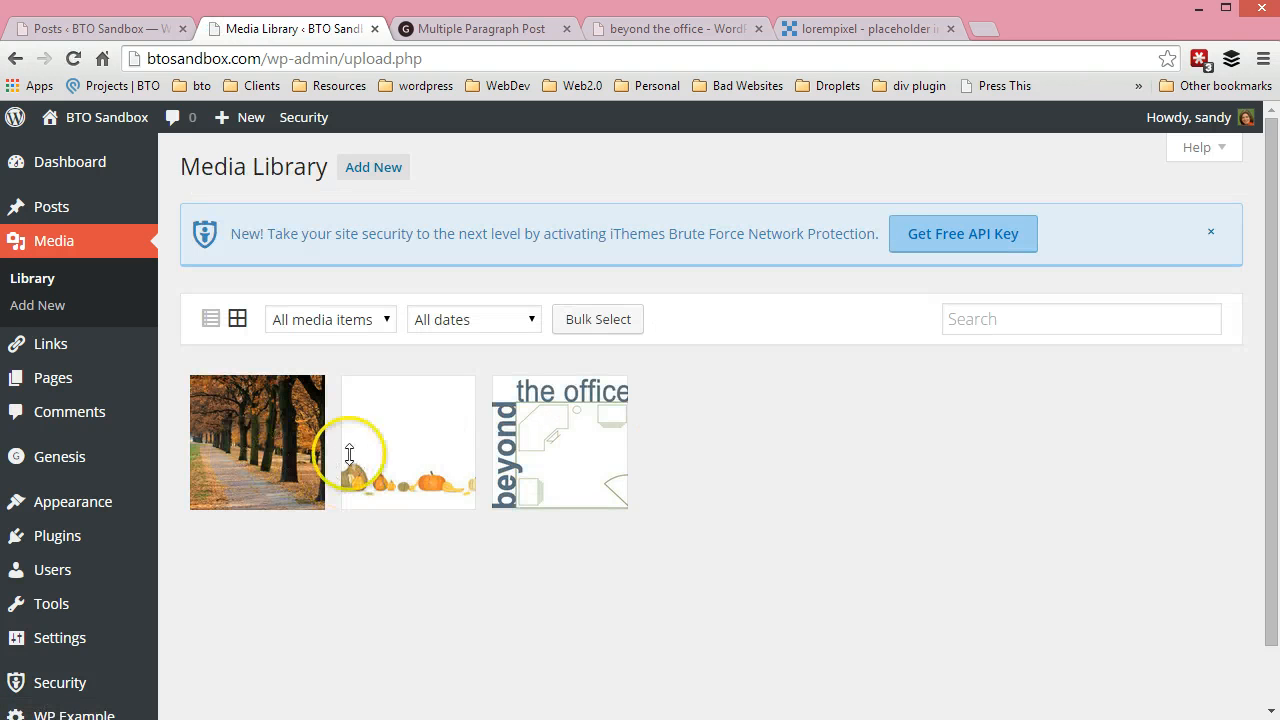
click(421, 452)
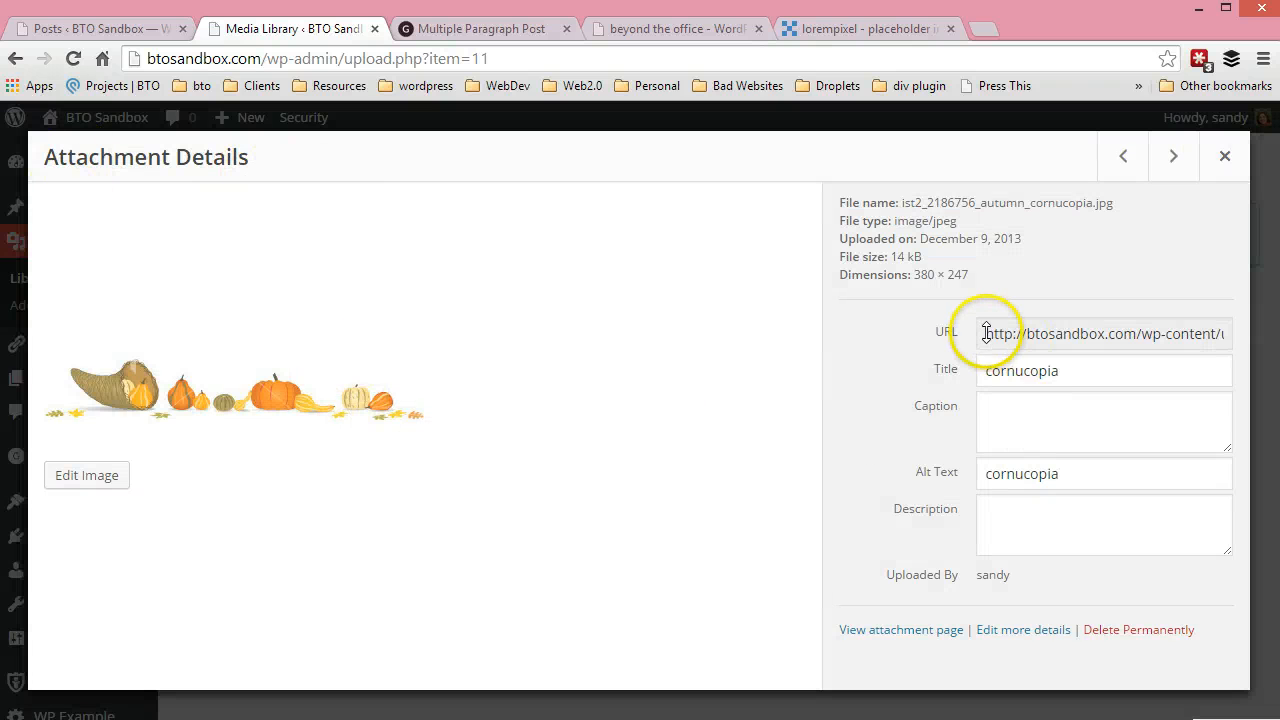
drag(986, 333, 1278, 330)
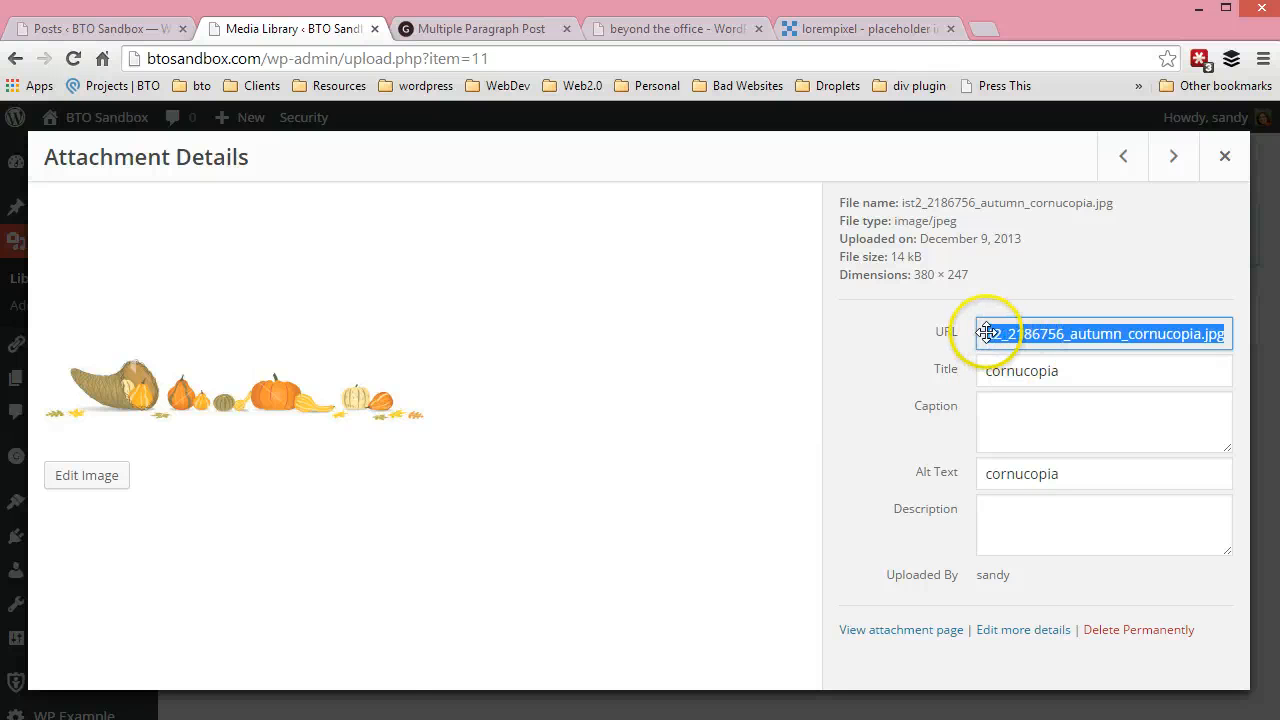
click(1222, 154)
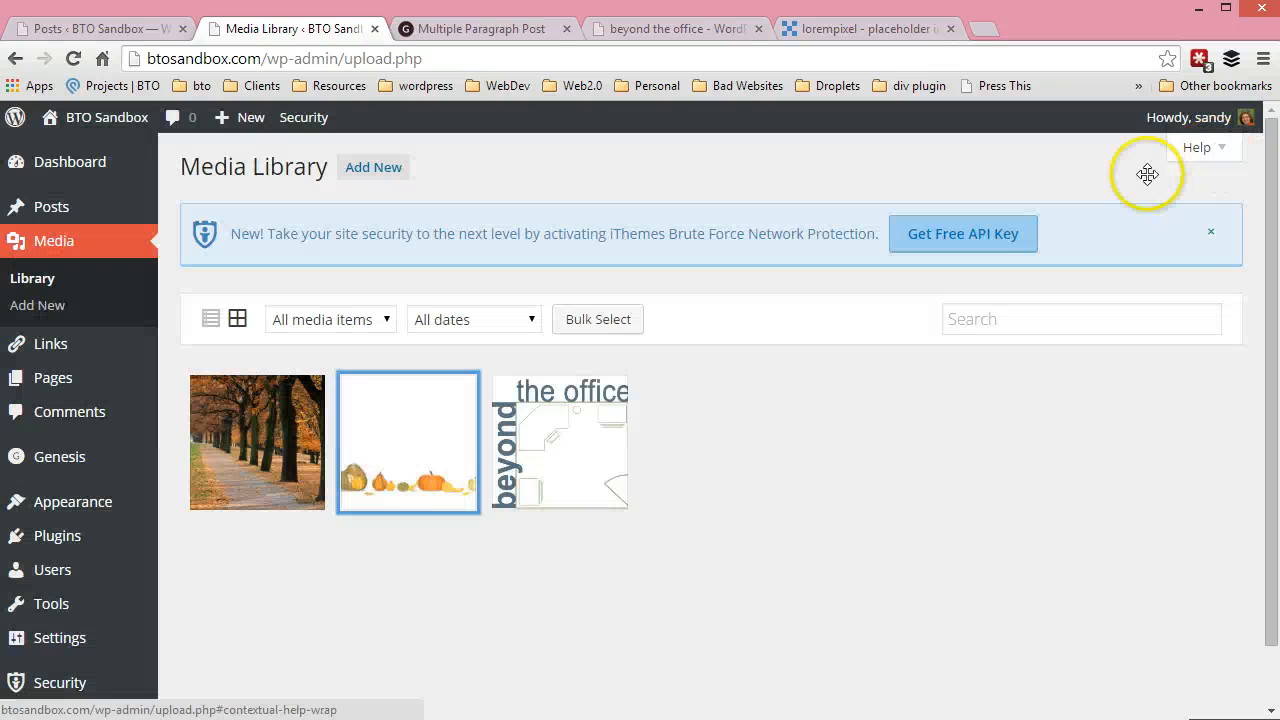
Look over the published Multiple Paragraph Post, return to the site admin, and open the Upload New Media page
mouse_move(104, 372)
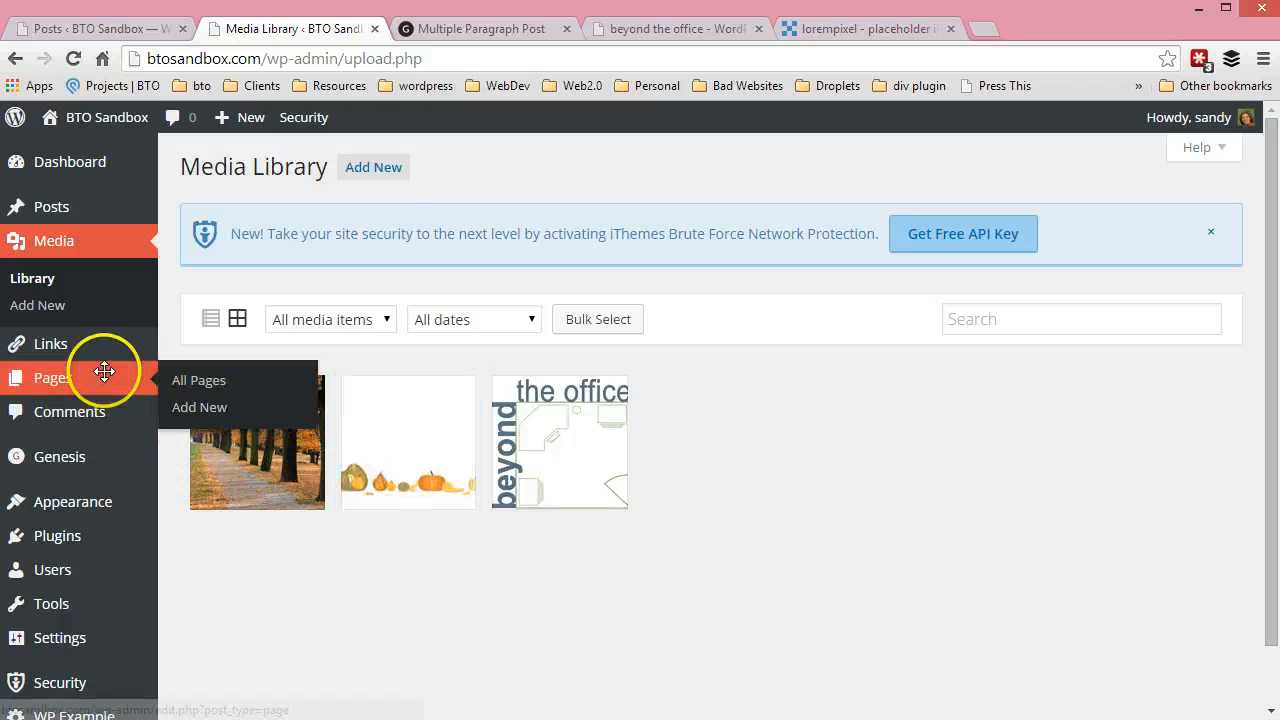
click(517, 22)
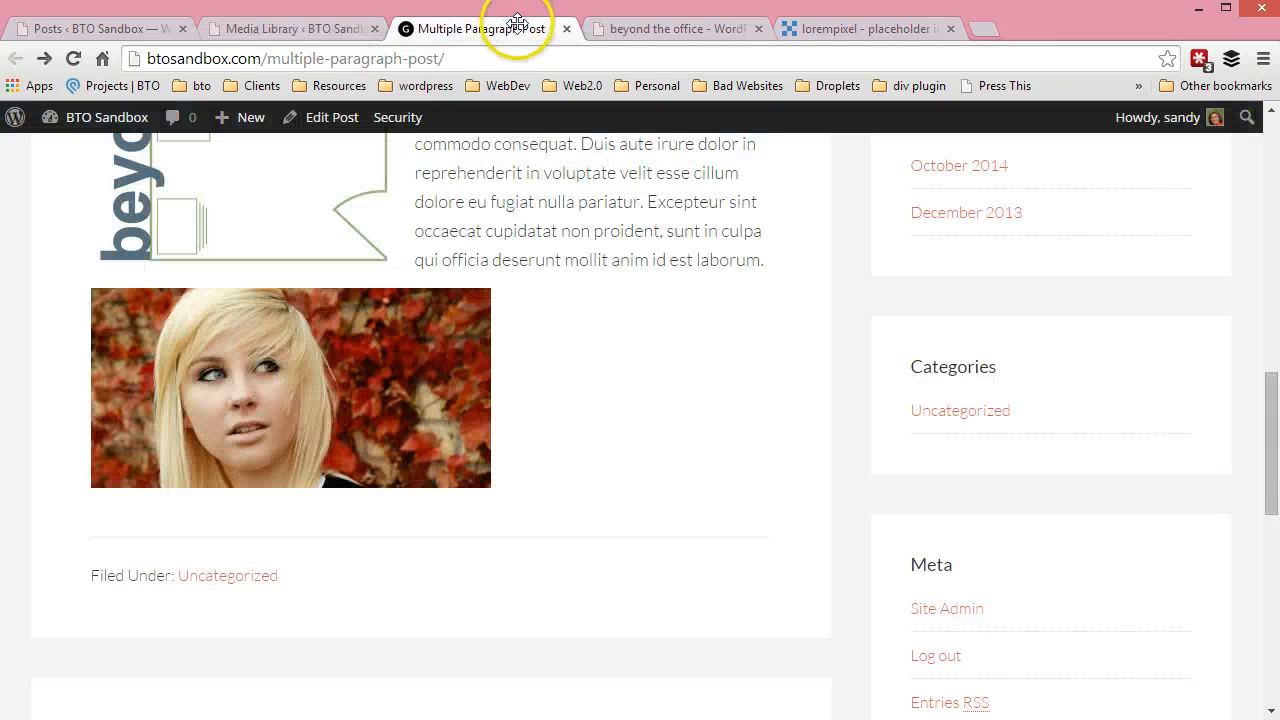
scroll(743, 217, up, 10)
click(255, 30)
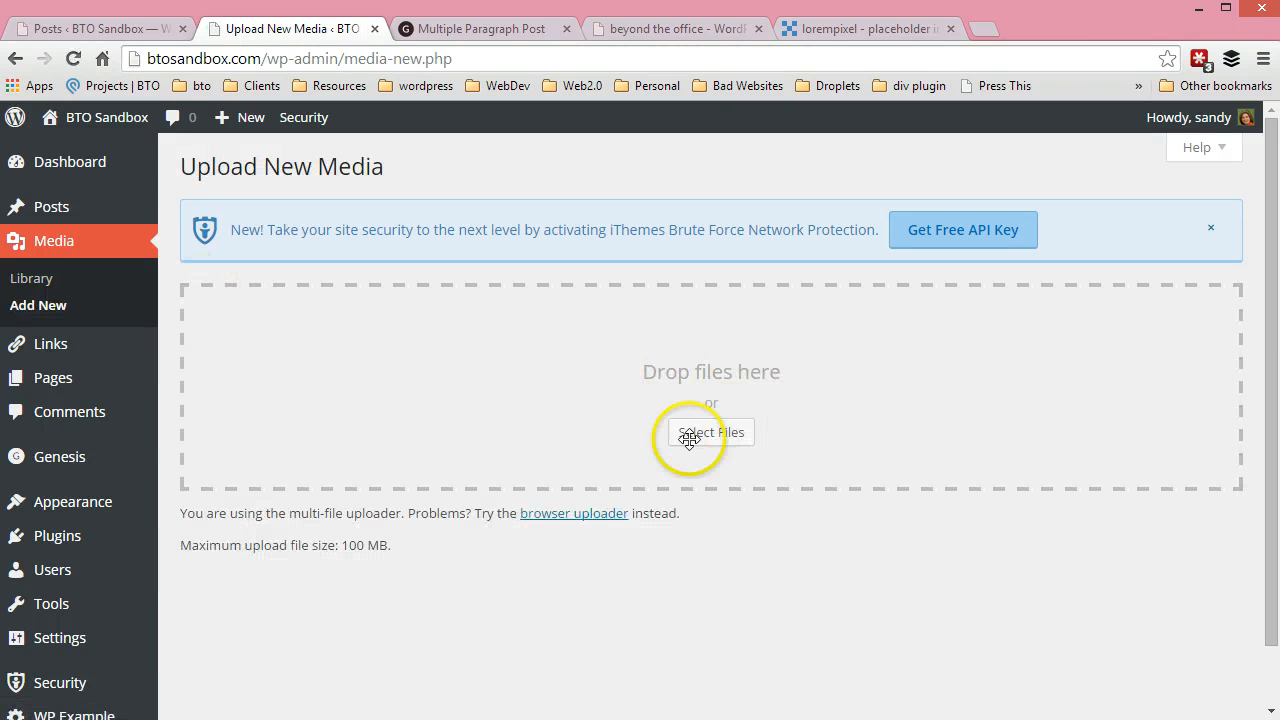
Upload the PDF "10 Things Youre Doing Wrong With WordPress Website" from Dropbox's !-Info Products folder to the Media Library
click(686, 434)
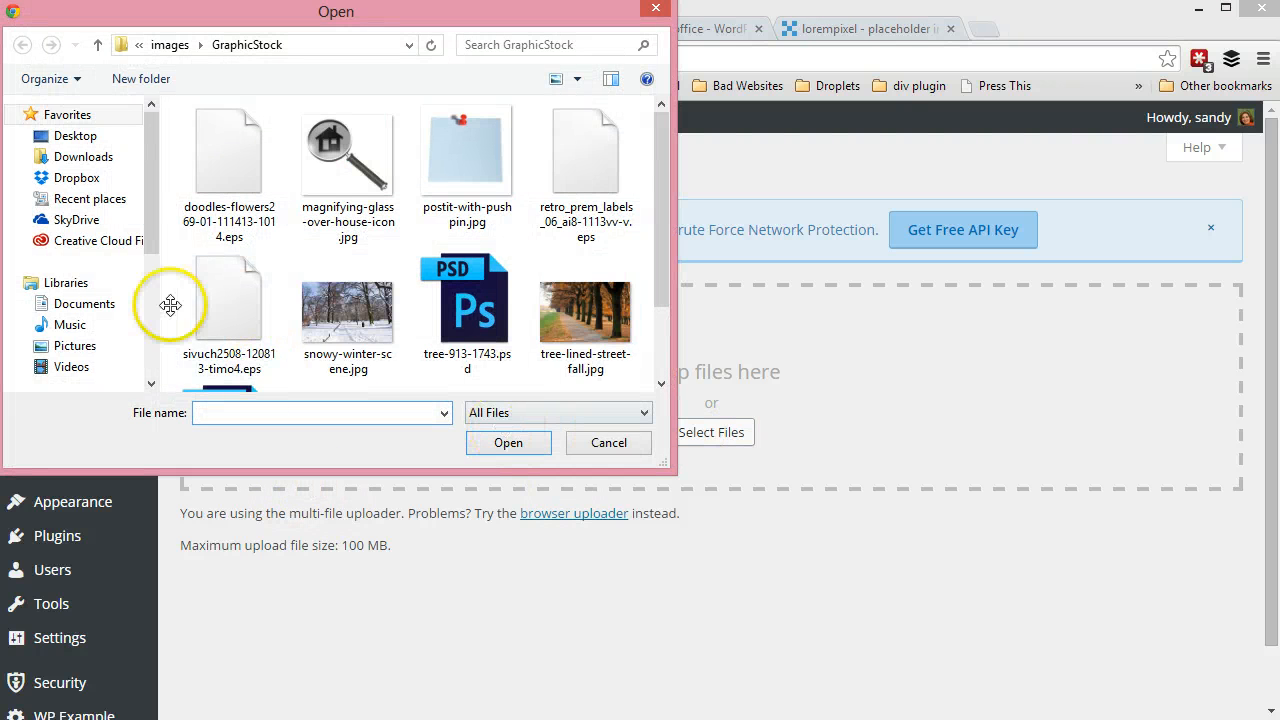
click(66, 177)
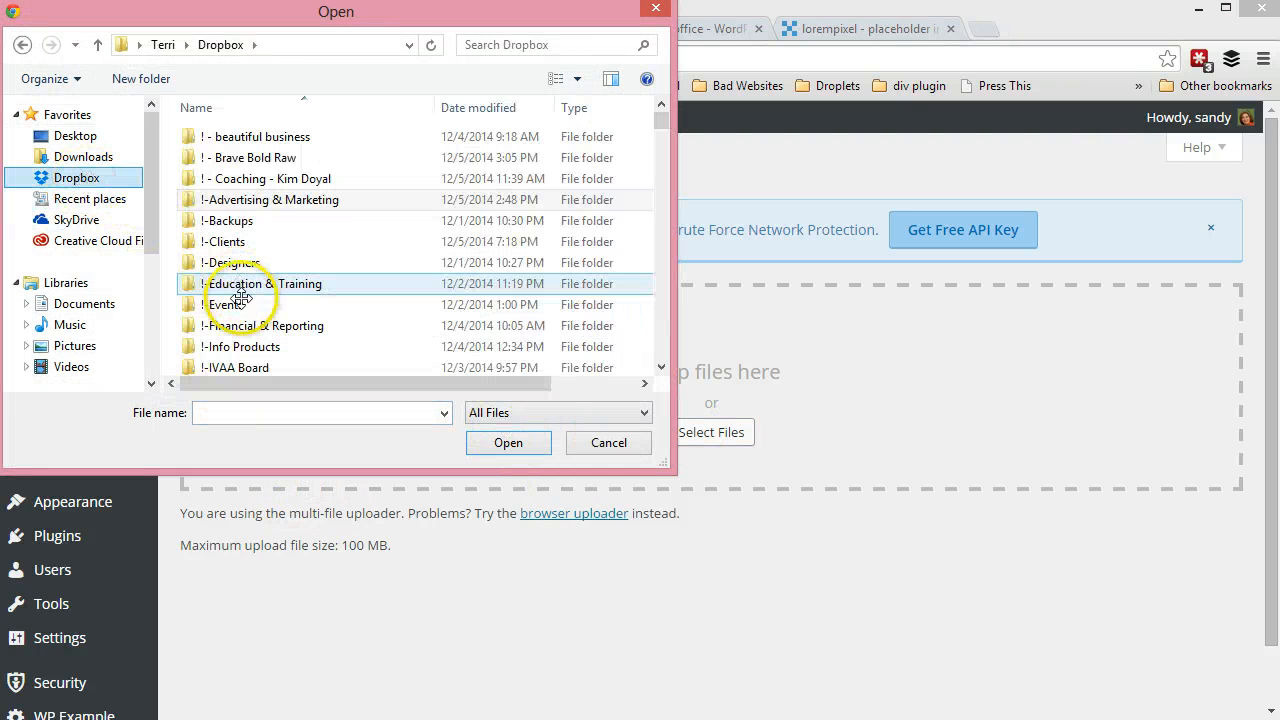
double_click(246, 346)
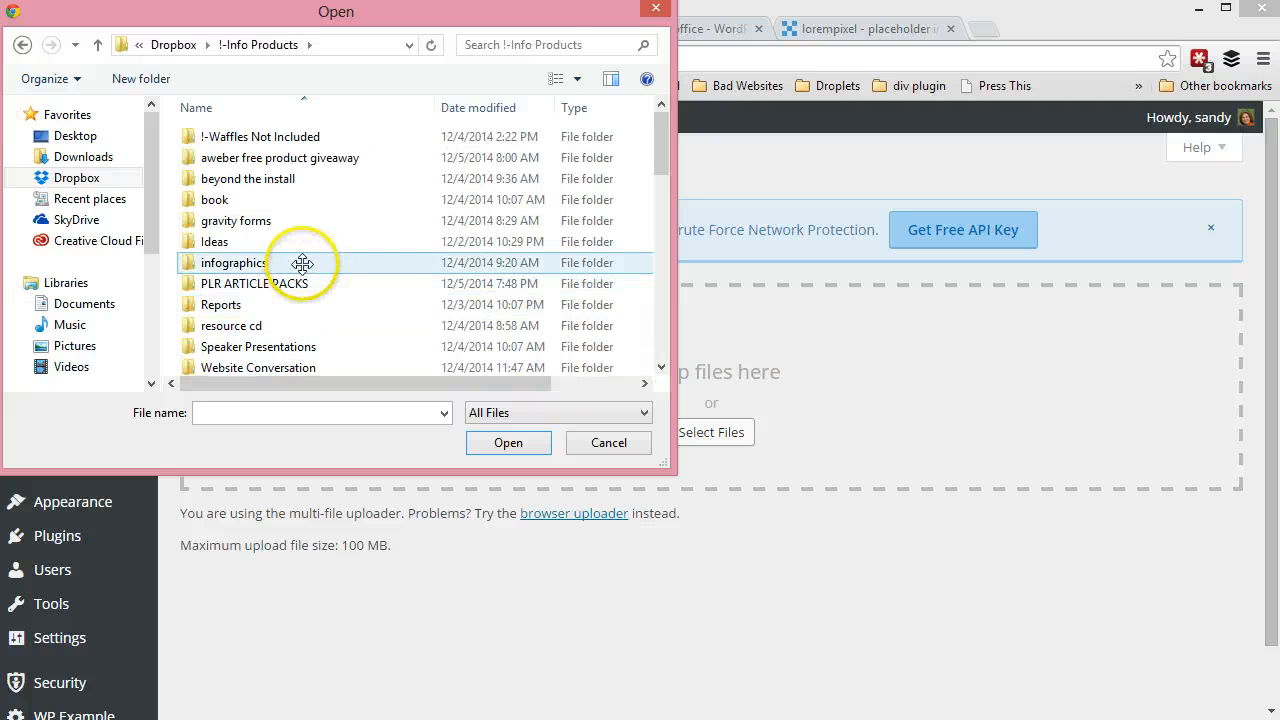
scroll(305, 270, down, 3)
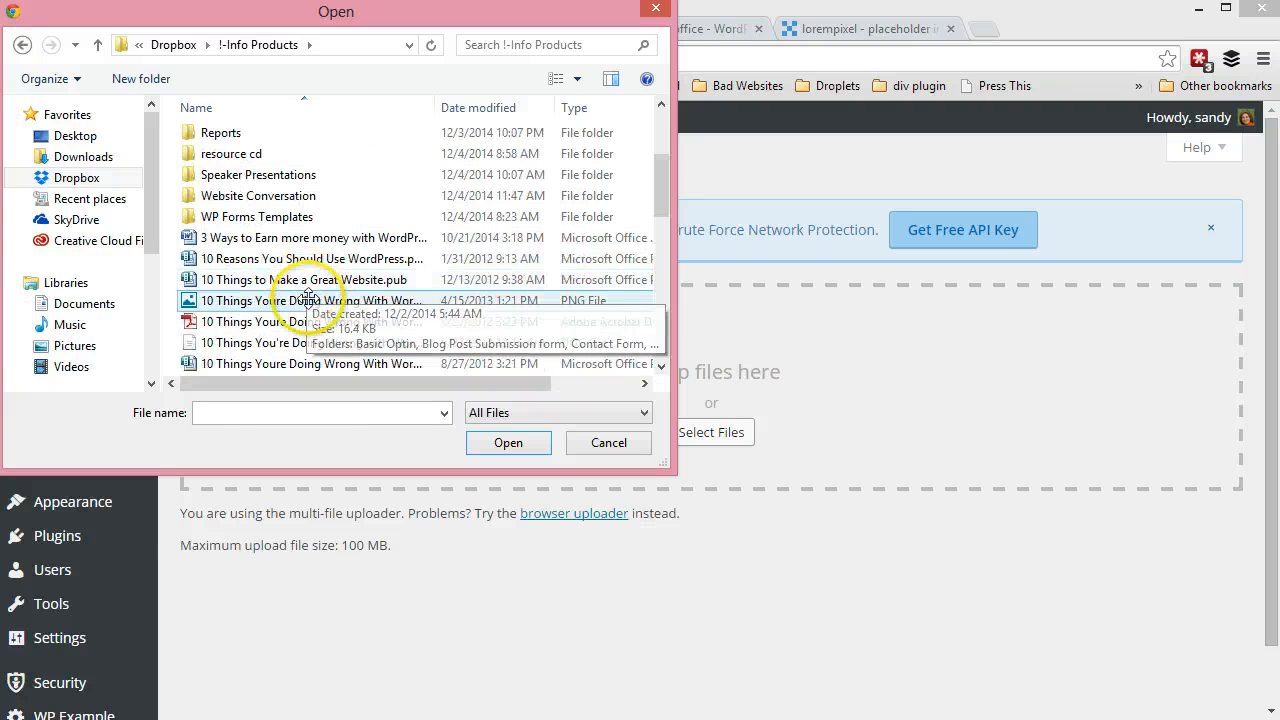
click(318, 321)
click(508, 440)
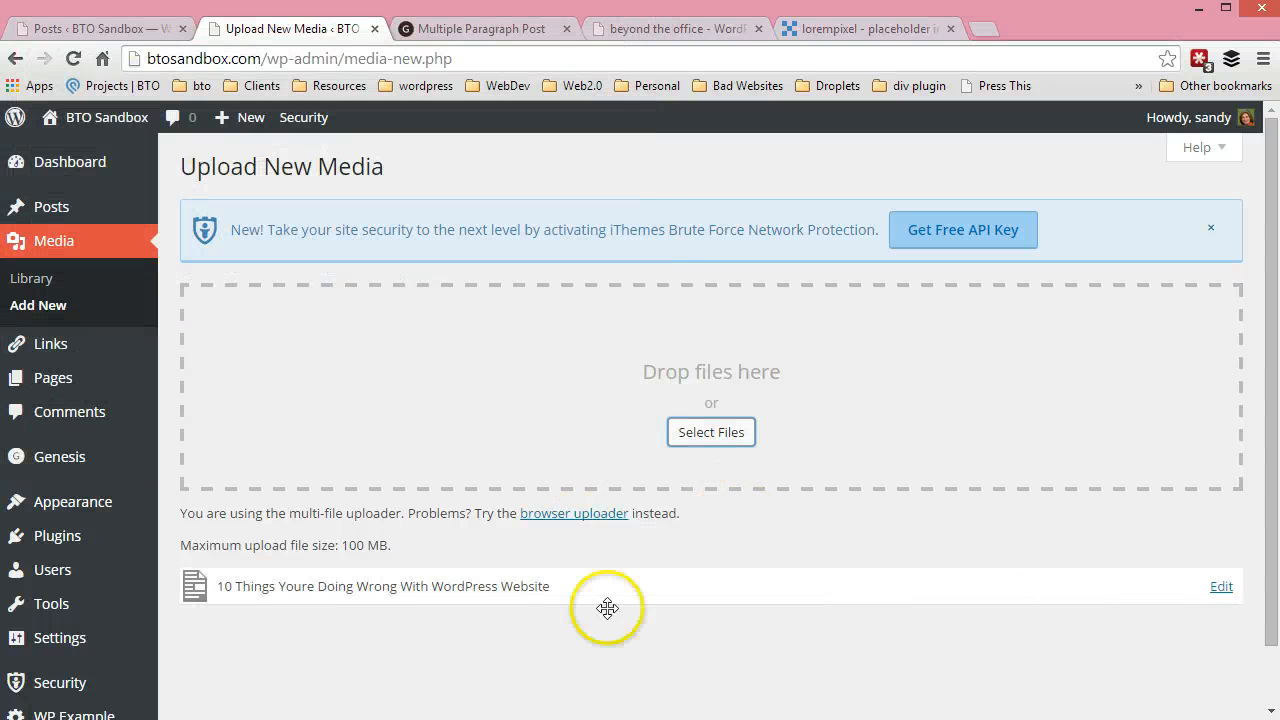
Open the uploaded PDF's edit page, select its full file URL, update the attachment, and return to the Media Library
click(1230, 586)
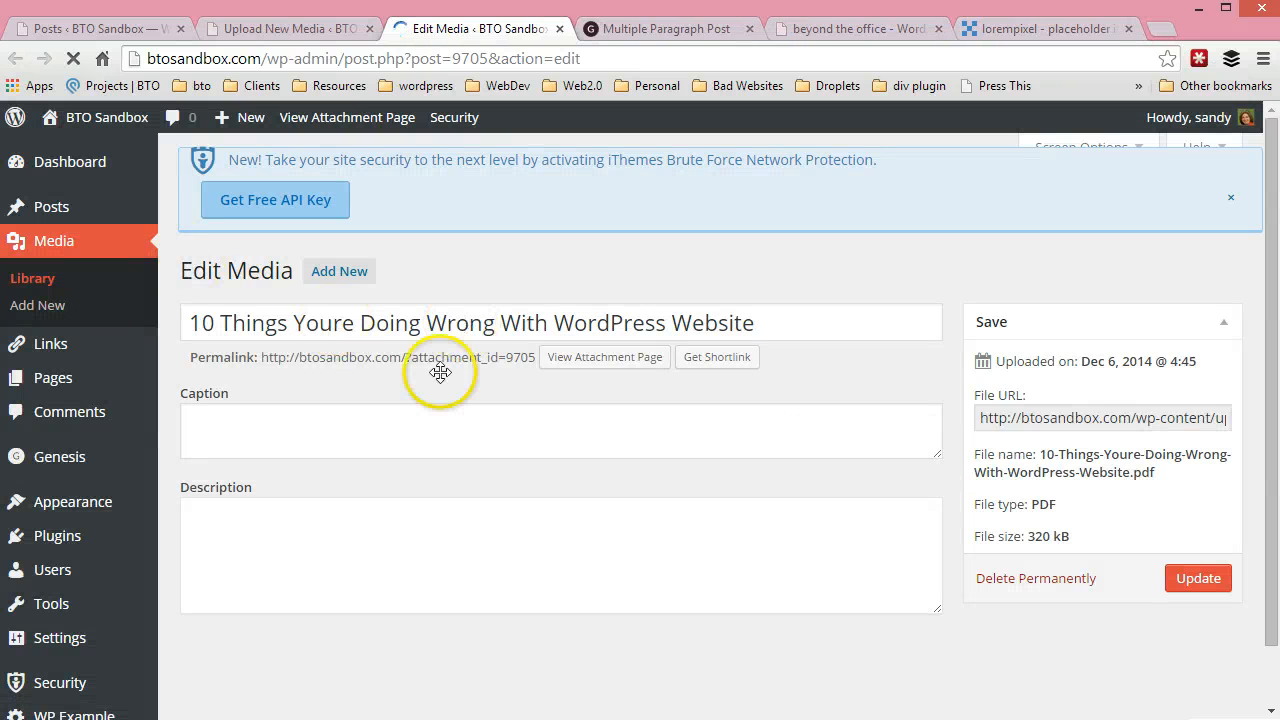
drag(978, 406, 1262, 414)
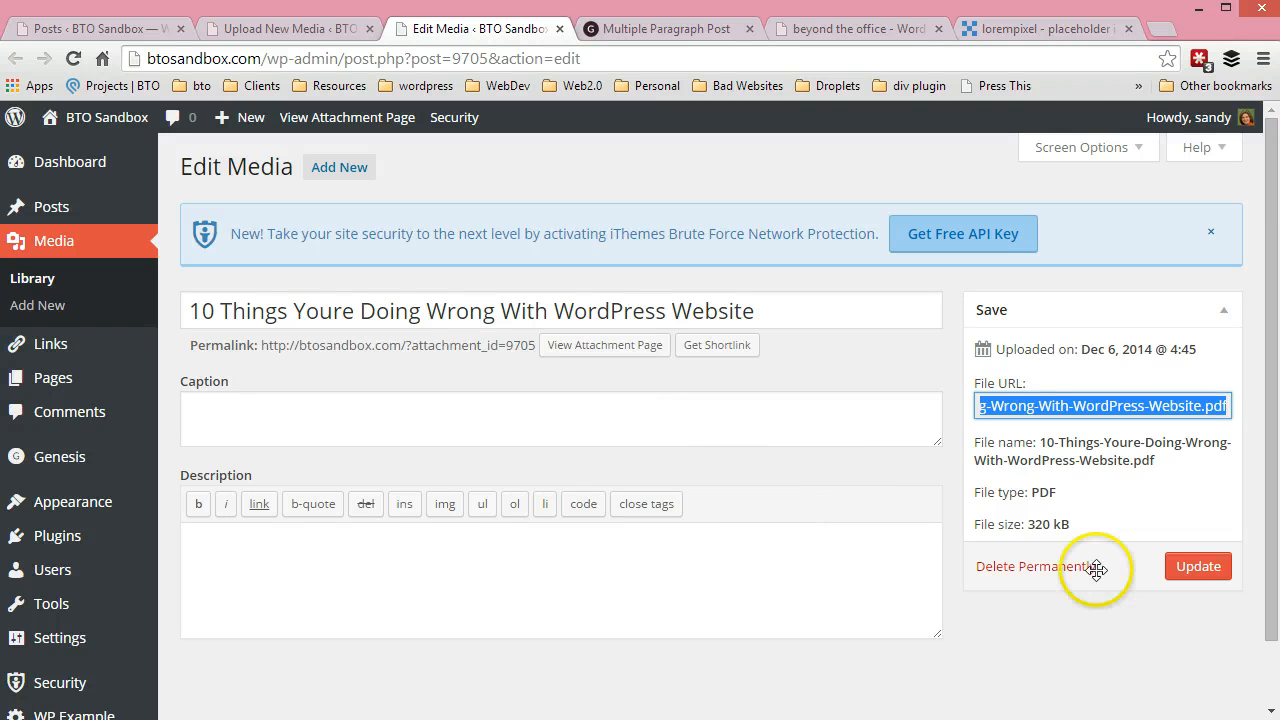
click(1197, 566)
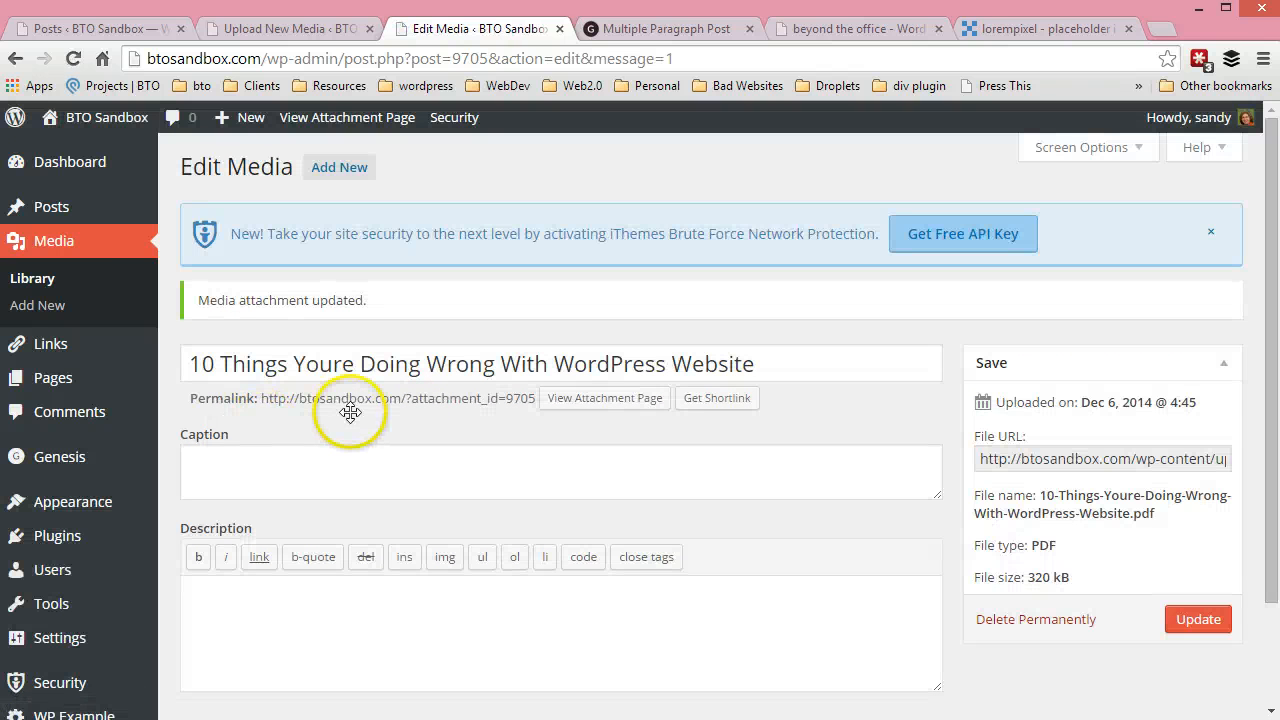
click(94, 284)
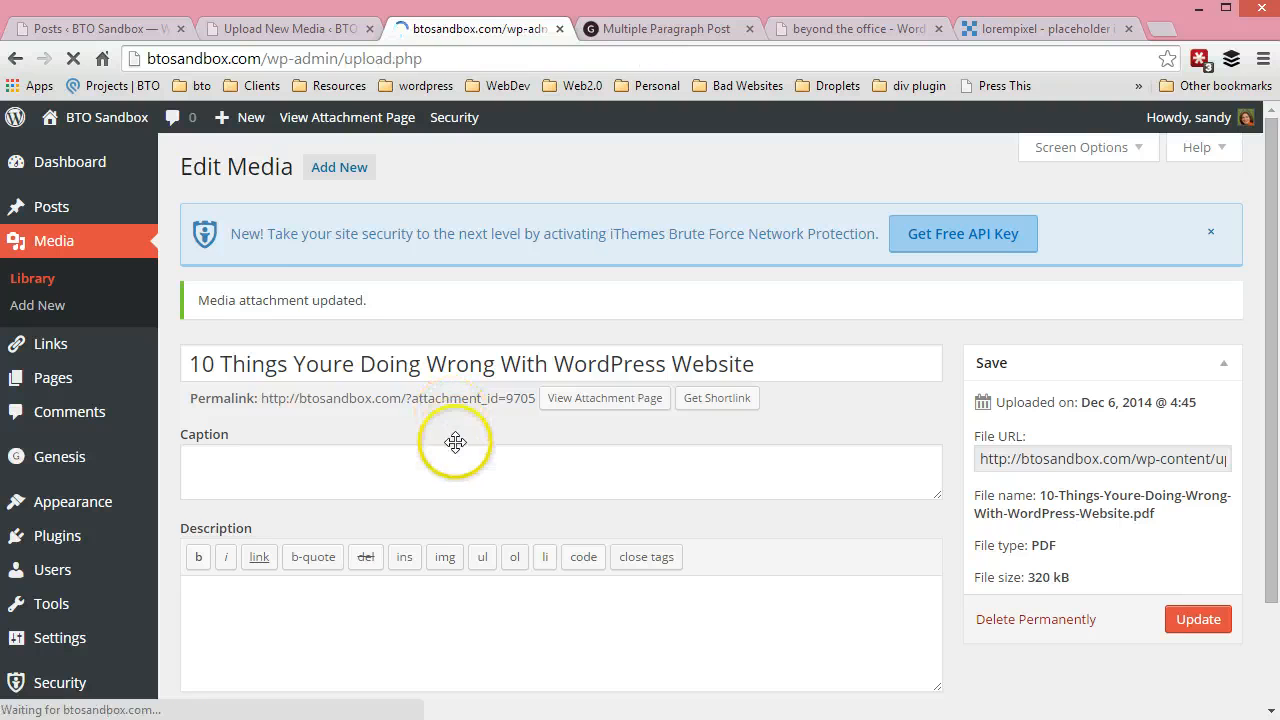